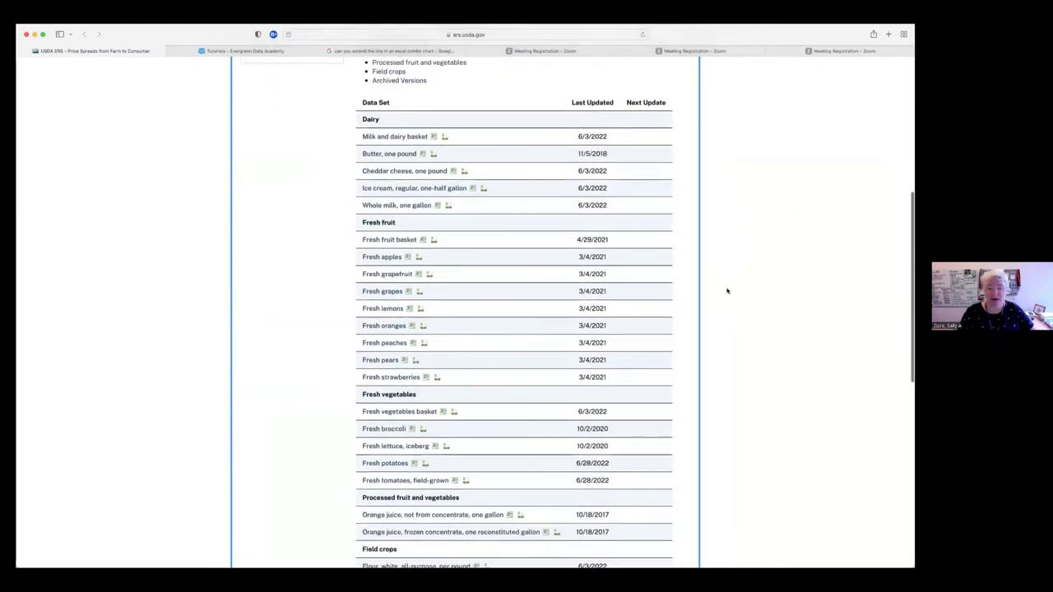
Open the Excel data file for "Fresh tomatoes, field-grown" from the Fresh vegetables data sets.
{"action": "scroll", "coordinate": [727, 290], "scroll_direction": "down", "scroll_amount": 1}
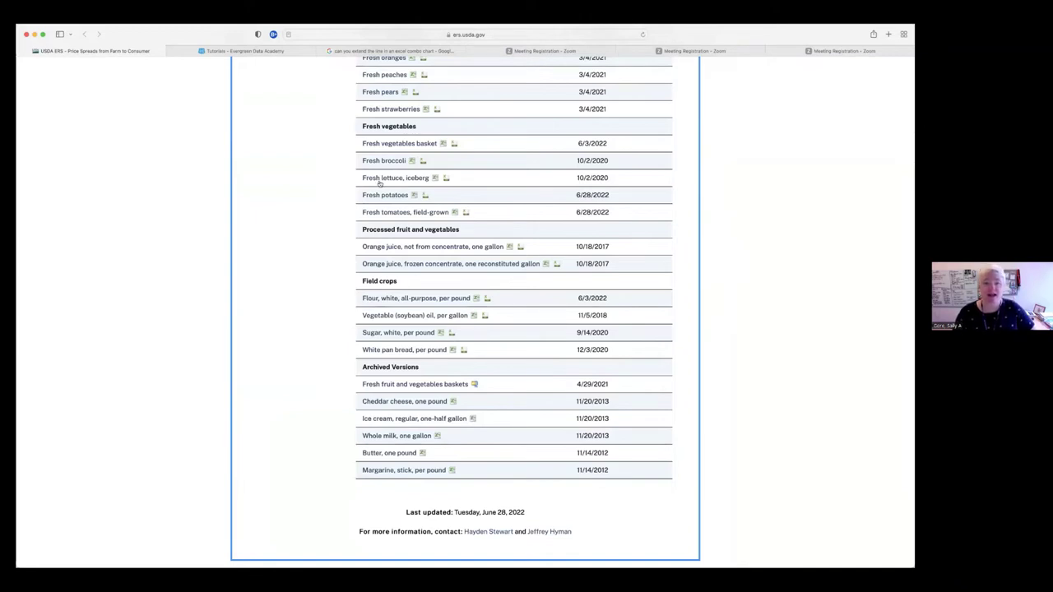
{"action": "left_click", "coordinate": [454, 213]}
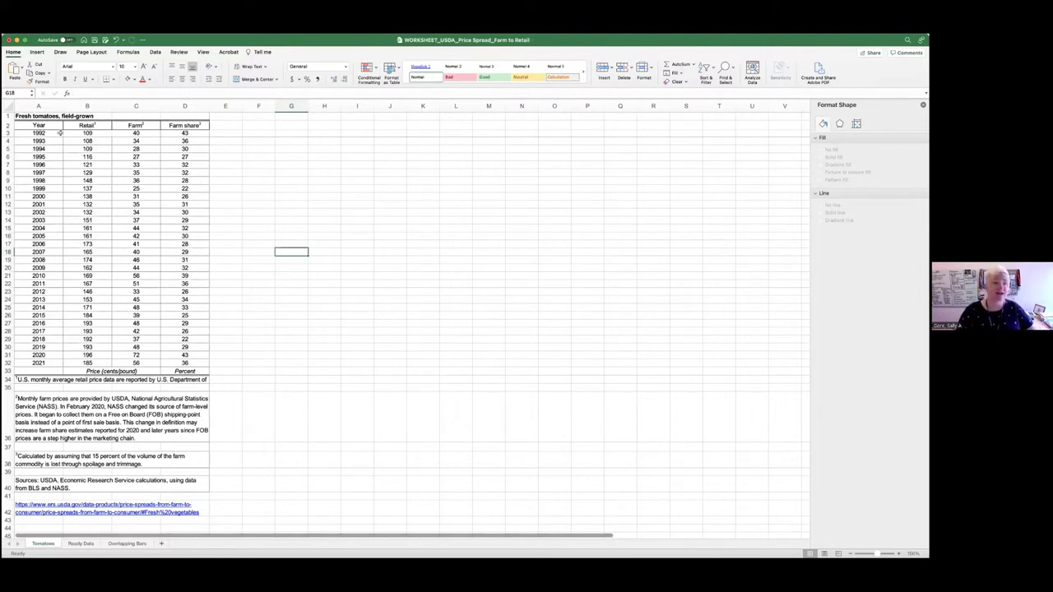
Sort the tomato table, A2 through D32 with its header row, by the Retail column from smallest to largest.
{"action": "left_click_drag", "start_coordinate": [49, 123], "coordinate": [162, 363]}
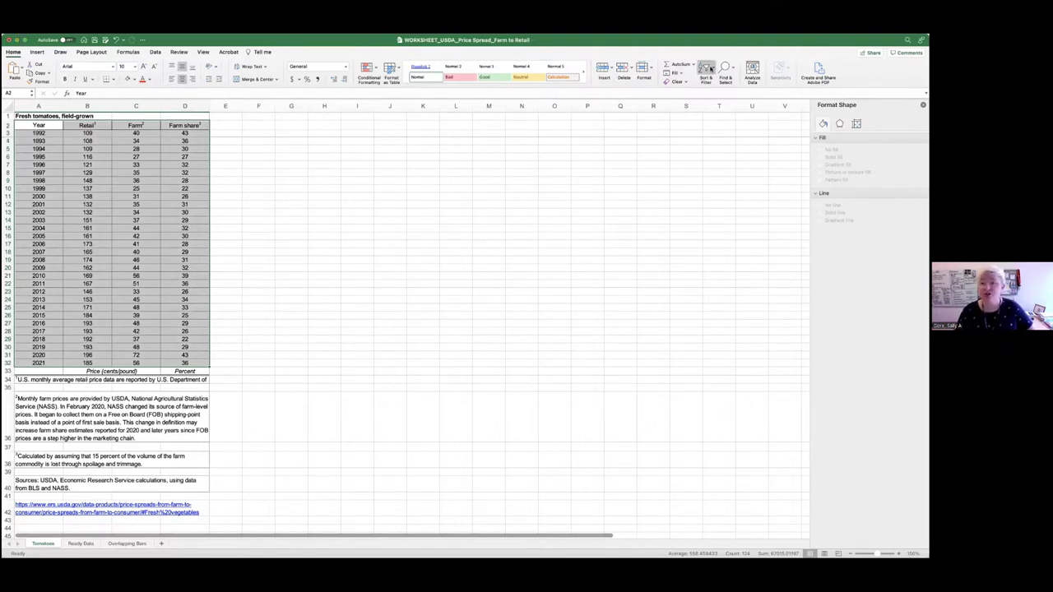
{"action": "key", "text": "super+shift+r"}
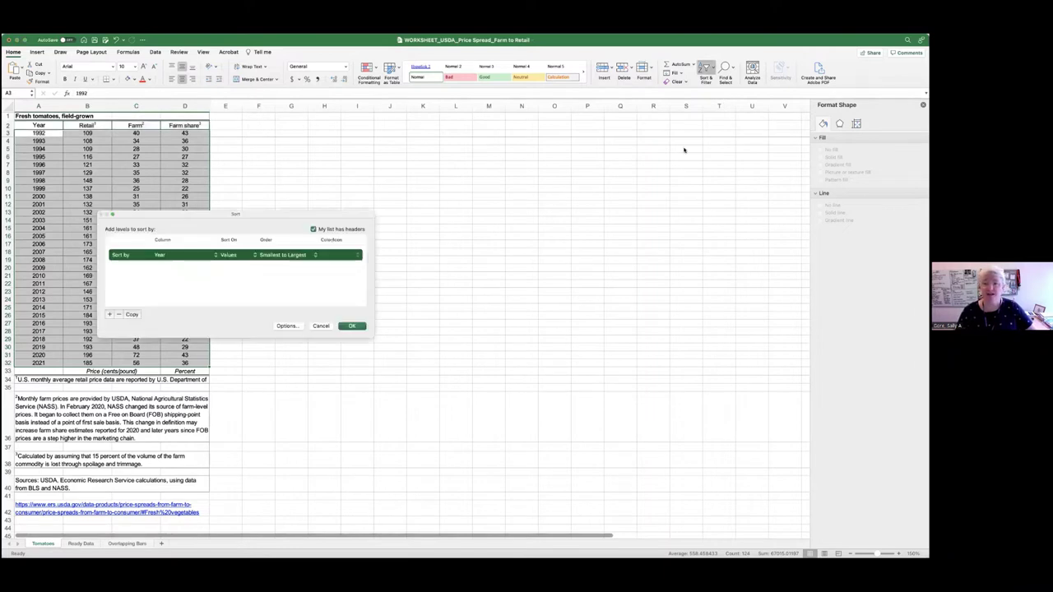
{"action": "left_click_drag", "start_coordinate": [259, 218], "coordinate": [672, 175]}
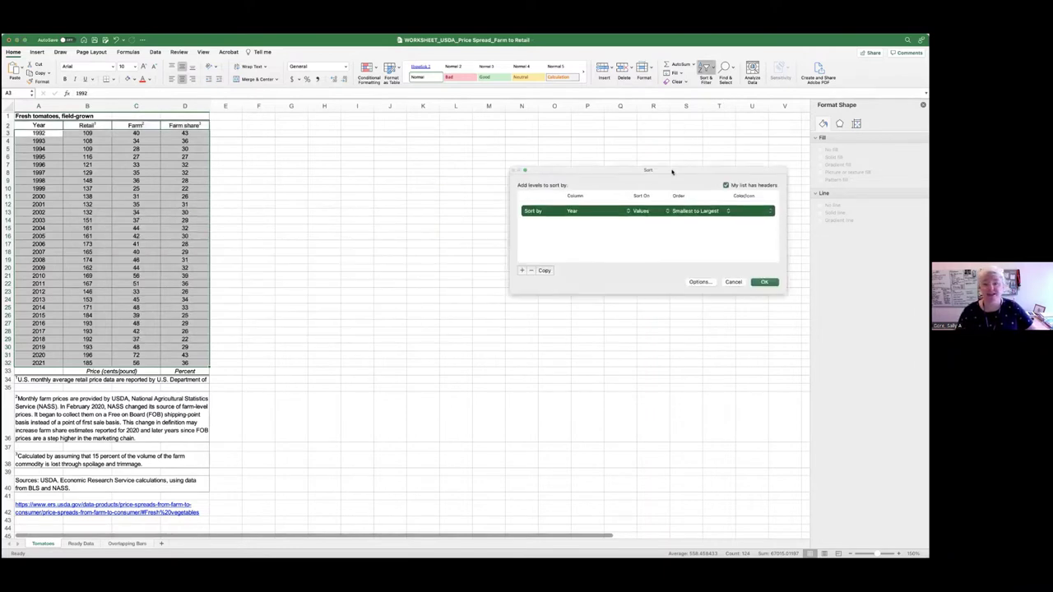
{"action": "left_click", "coordinate": [627, 211]}
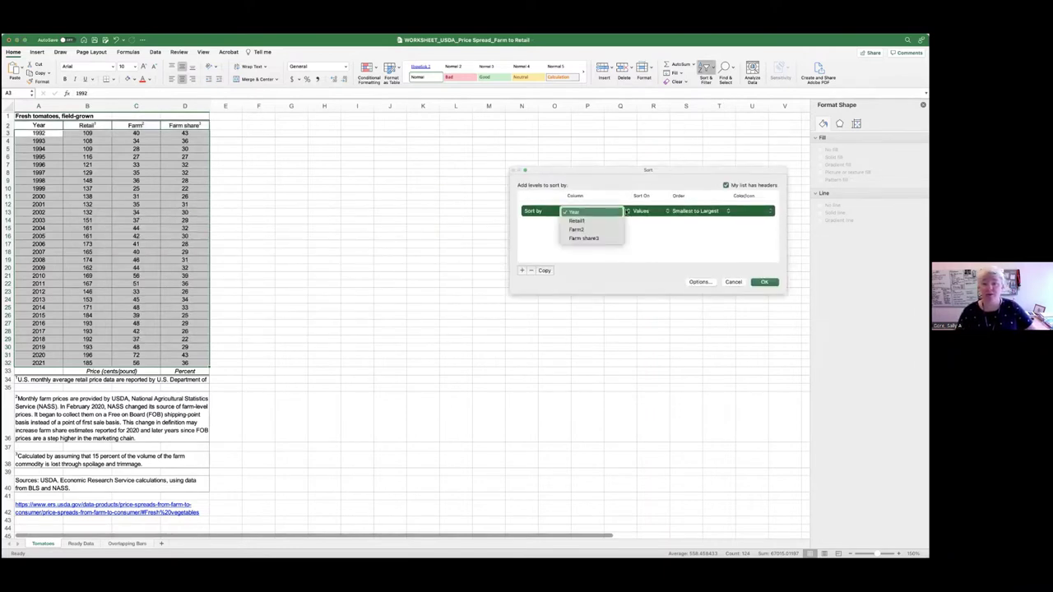
{"action": "left_click", "coordinate": [583, 222]}
{"action": "left_click", "coordinate": [627, 210]}
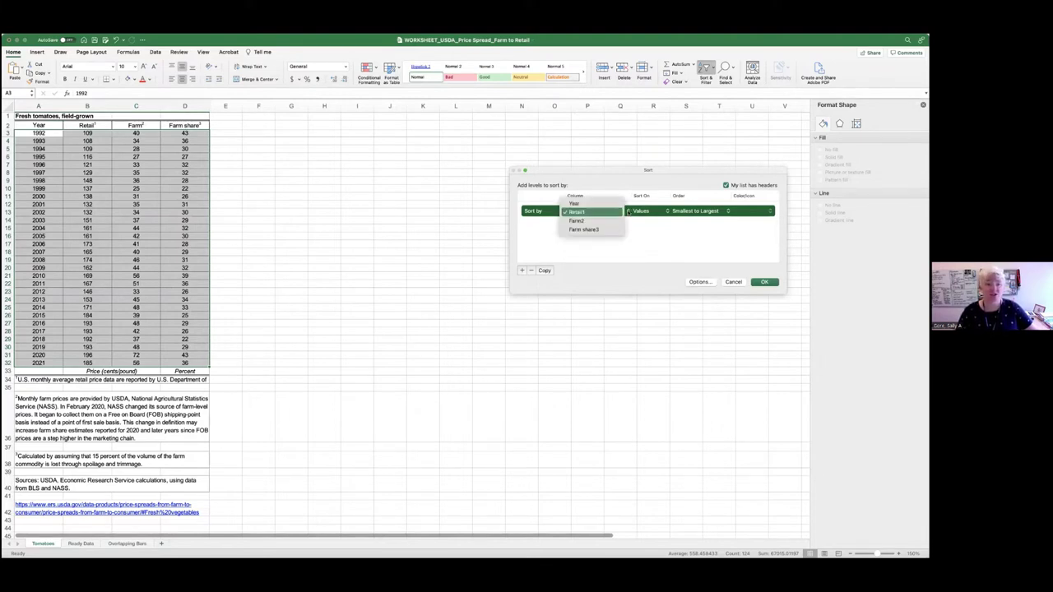
{"action": "left_click", "coordinate": [577, 211]}
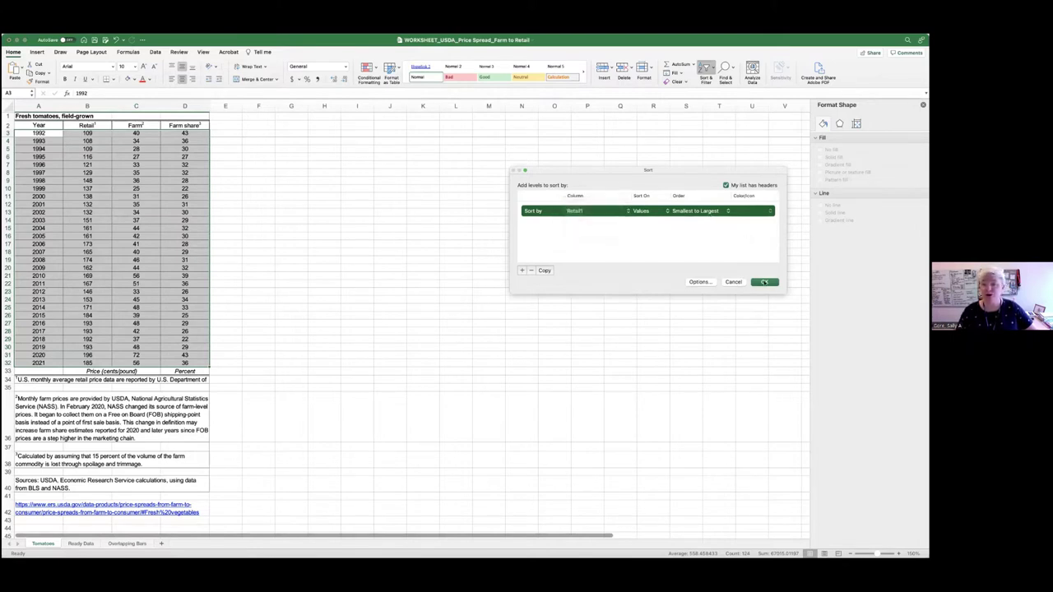
{"action": "key", "text": "Return"}
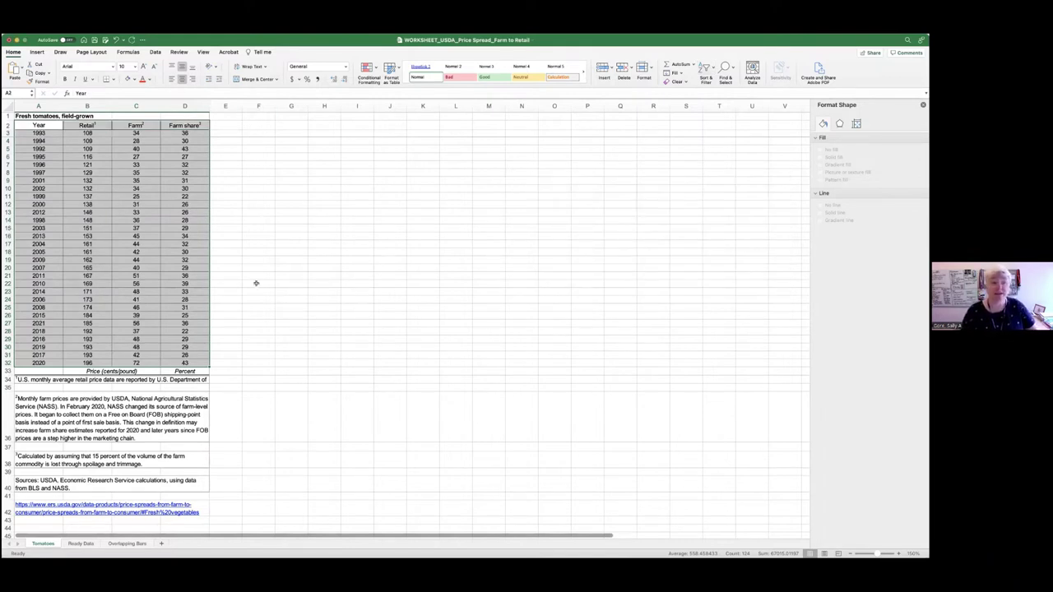
{"action": "left_click", "coordinate": [322, 266]}
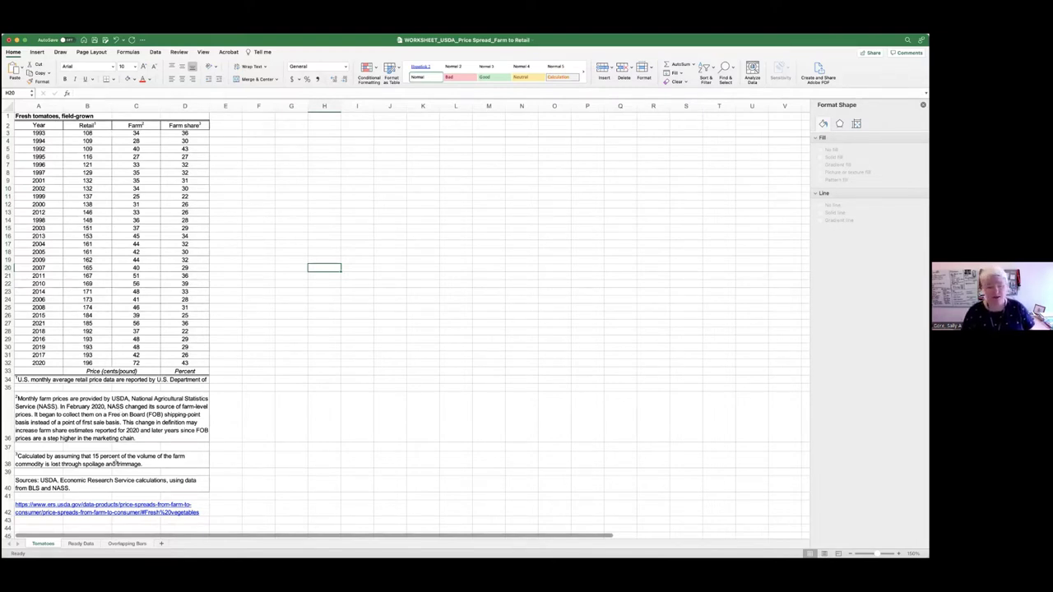
On the Ready Data sheet, insert a clustered column and line combo chart from the retail price, farm price and farm share data in B1:D31.
{"action": "left_click", "coordinate": [81, 544]}
{"action": "scroll", "coordinate": [255, 317], "scroll_direction": "left", "scroll_amount": 3}
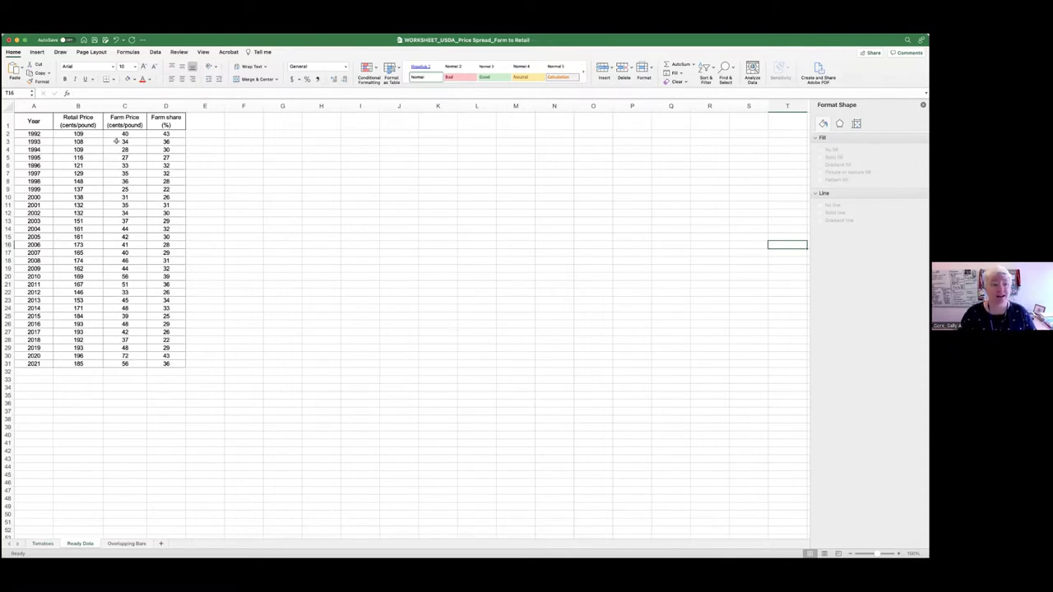
{"action": "left_click", "coordinate": [87, 120]}
{"action": "left_click_drag", "start_coordinate": [87, 120], "coordinate": [168, 364]}
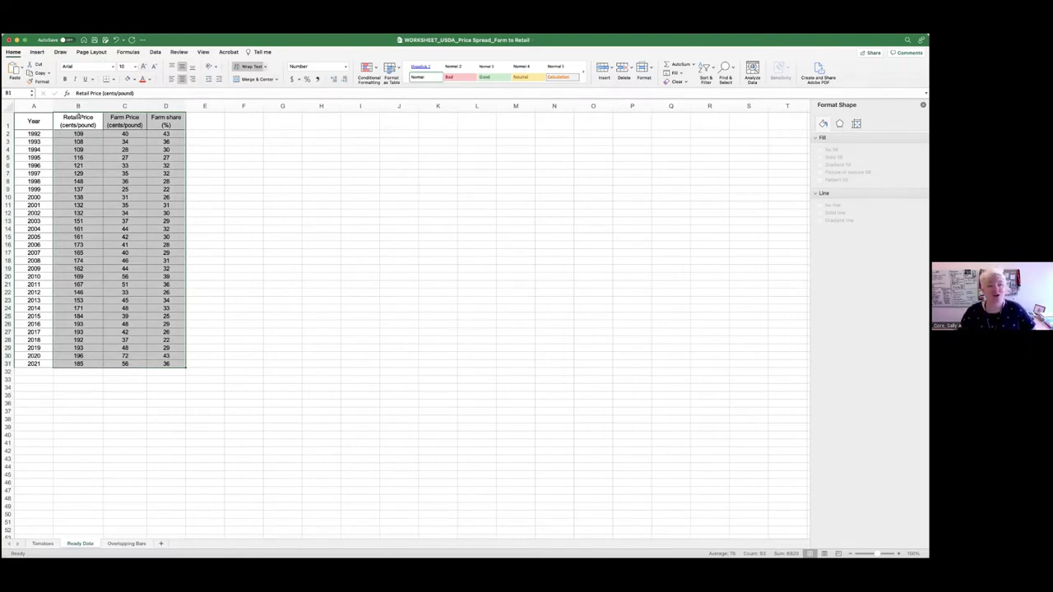
{"action": "left_click", "coordinate": [39, 52]}
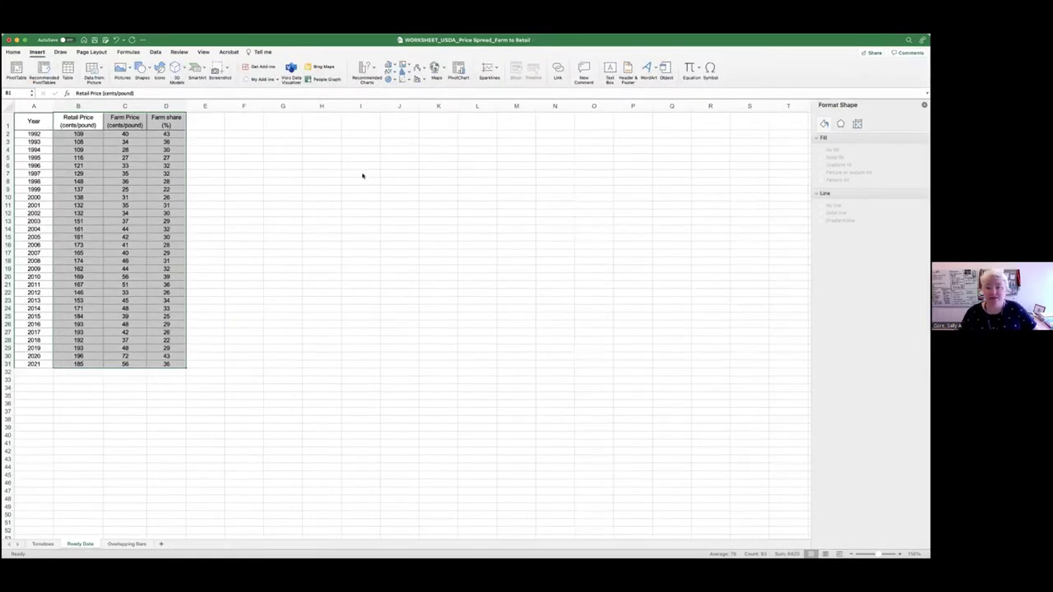
{"action": "left_click", "coordinate": [372, 68]}
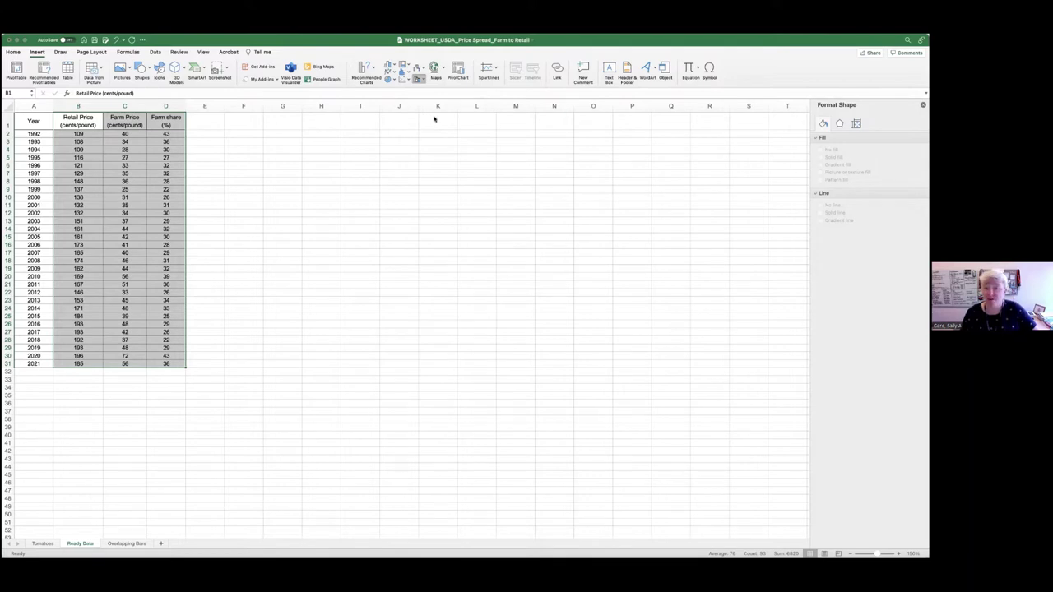
{"action": "key", "text": "alt+F1"}
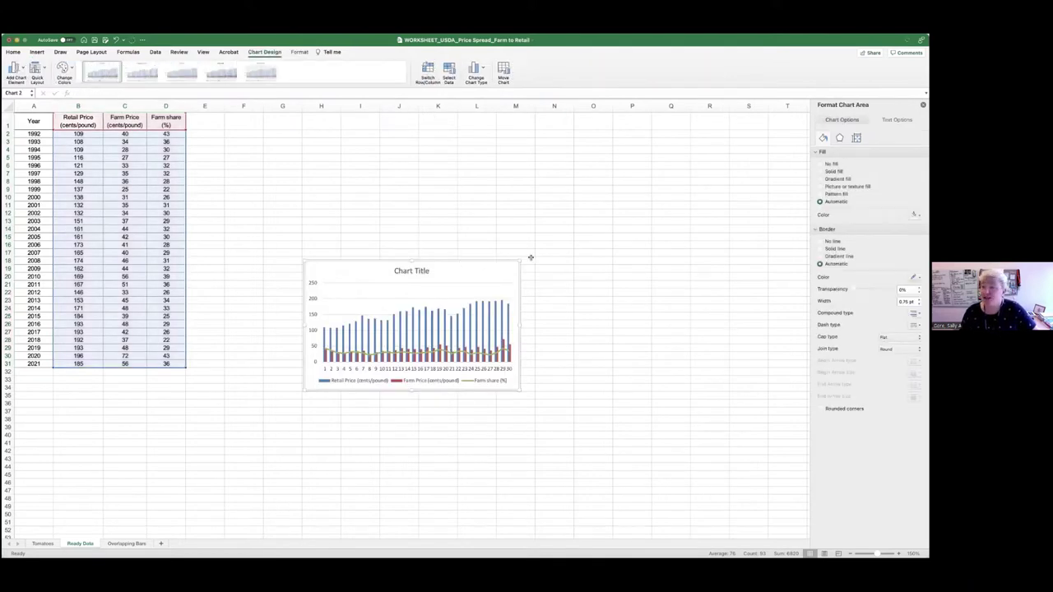
Enlarge the combo chart beside the data so it spans about columns E to S and rows 2 to 37.
{"action": "left_click_drag", "start_coordinate": [413, 260], "coordinate": [409, 129]}
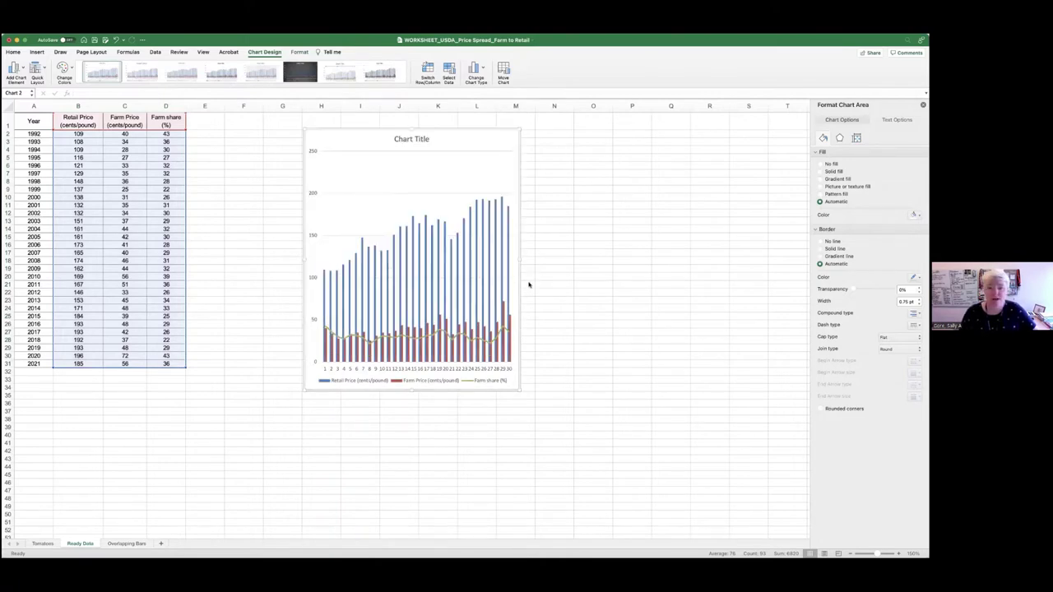
{"action": "left_click_drag", "start_coordinate": [516, 259], "coordinate": [751, 262]}
{"action": "left_click_drag", "start_coordinate": [302, 258], "coordinate": [201, 262]}
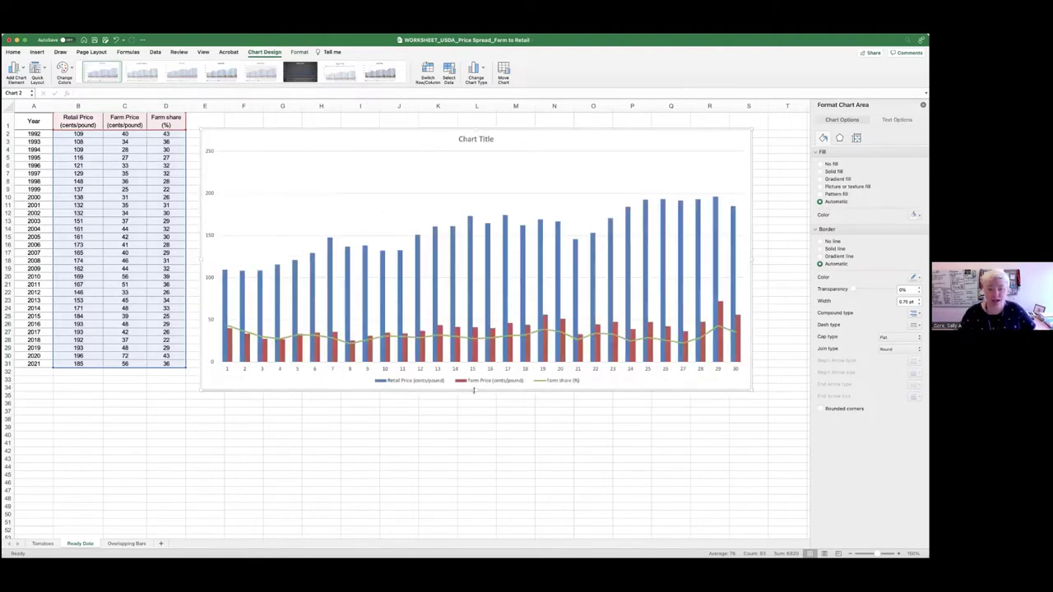
{"action": "left_click_drag", "start_coordinate": [473, 391], "coordinate": [469, 417]}
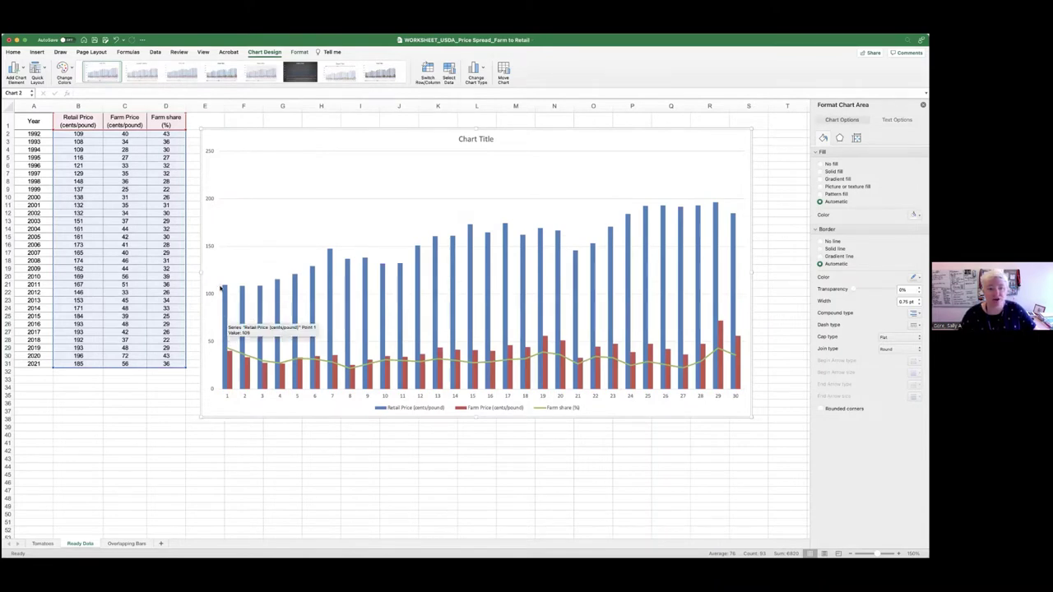
{"action": "mouse_move", "coordinate": [223, 293]}
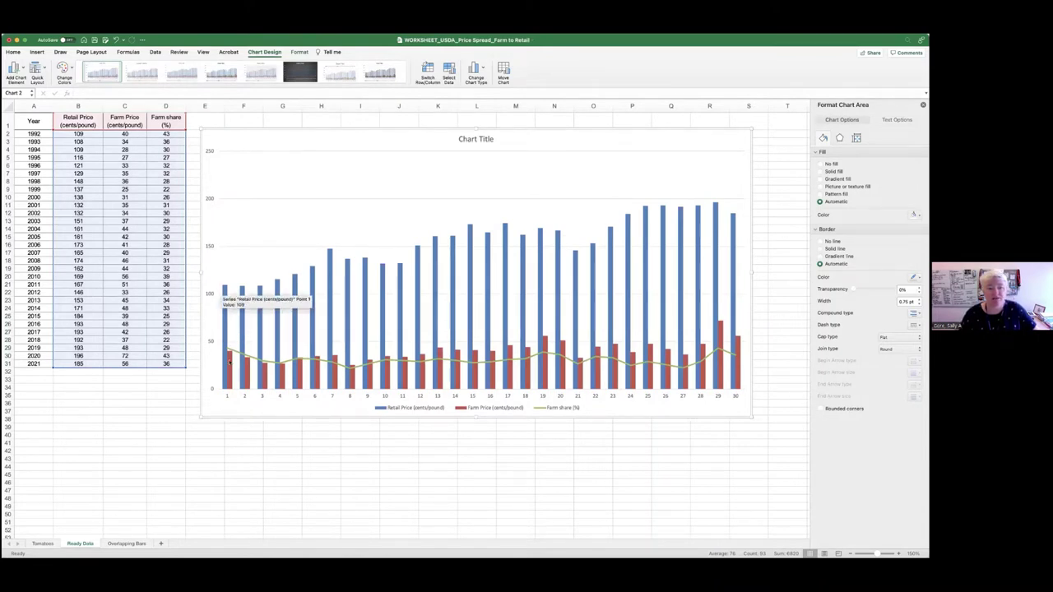
{"action": "mouse_move", "coordinate": [230, 362]}
{"action": "mouse_move", "coordinate": [389, 372]}
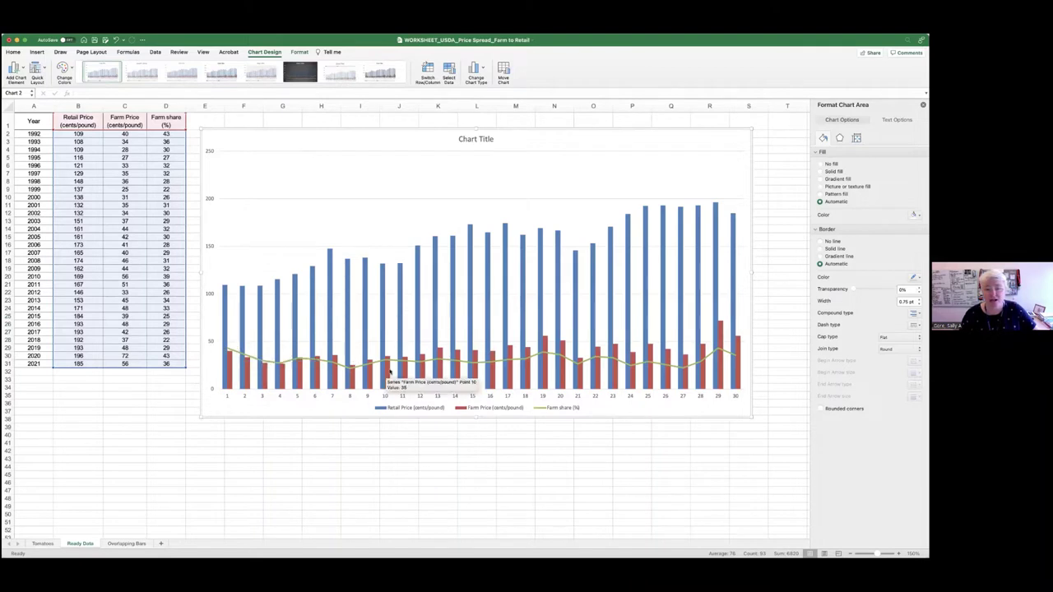
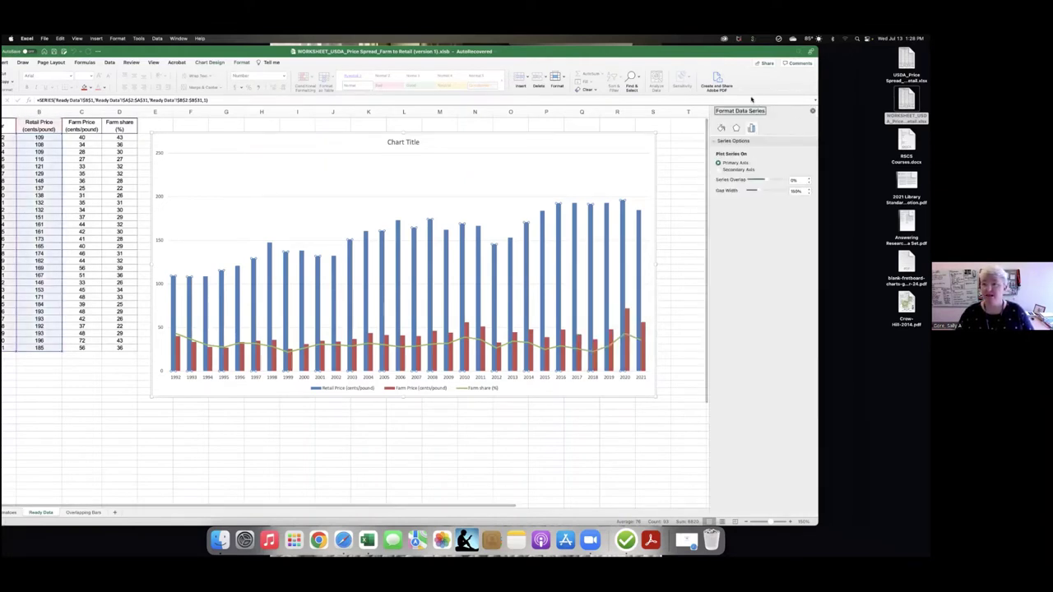
Fill the Retail Price columns in the chart with a lighter blue theme color.
{"action": "left_click", "coordinate": [720, 130]}
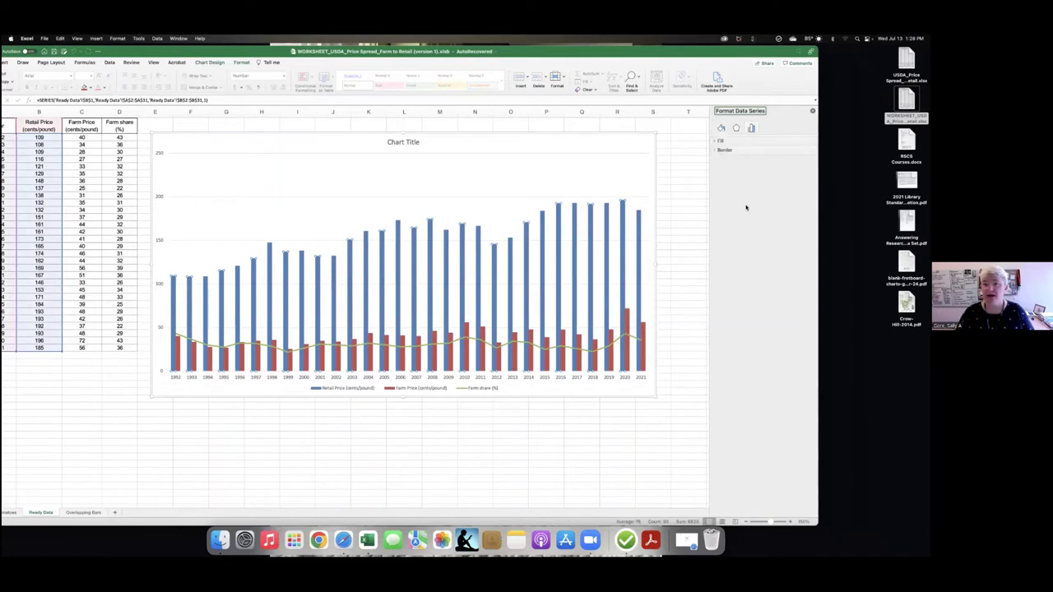
{"action": "left_click", "coordinate": [716, 141]}
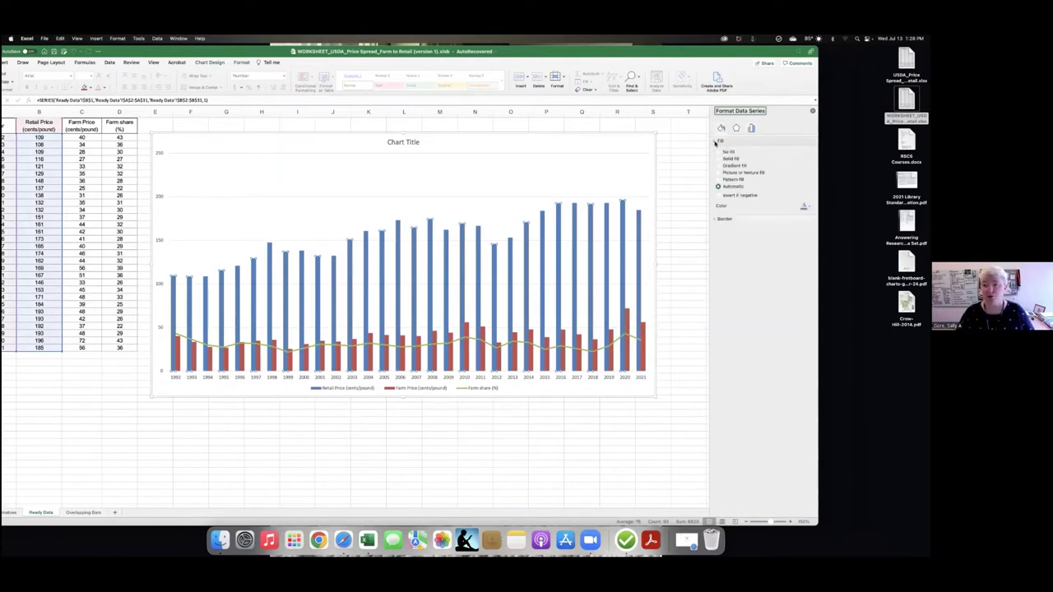
{"action": "left_click", "coordinate": [806, 207]}
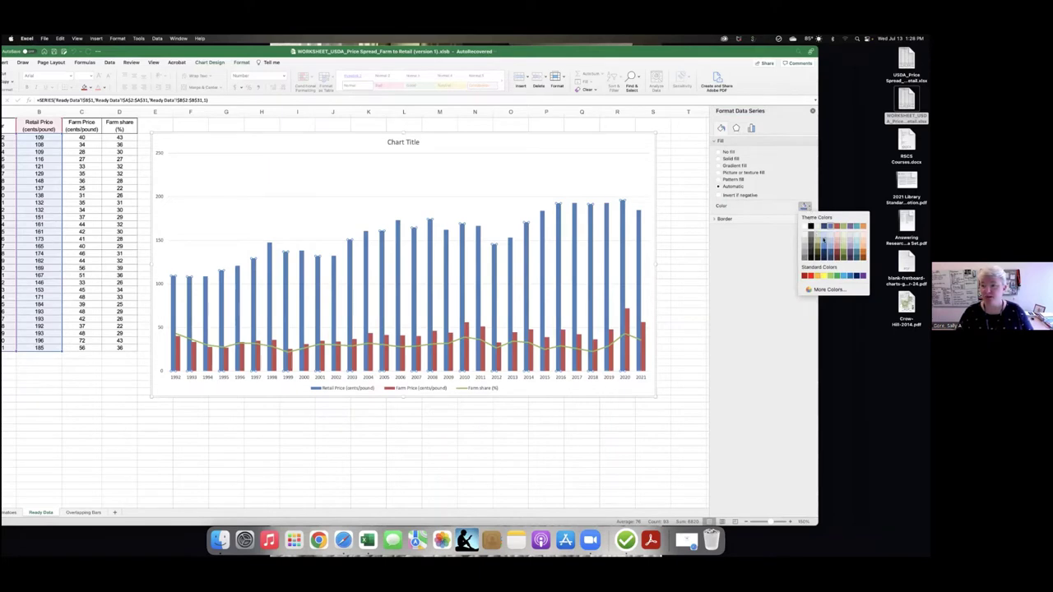
{"action": "left_click", "coordinate": [823, 241]}
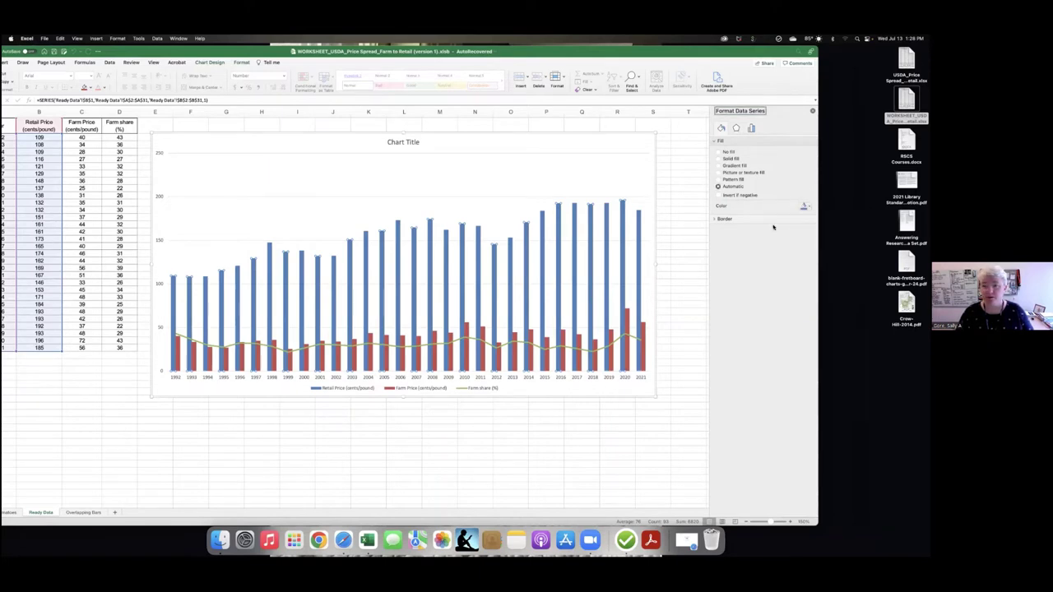
Fill the Farm Price columns in the chart with a solid gray theme color.
{"action": "left_click", "coordinate": [627, 317]}
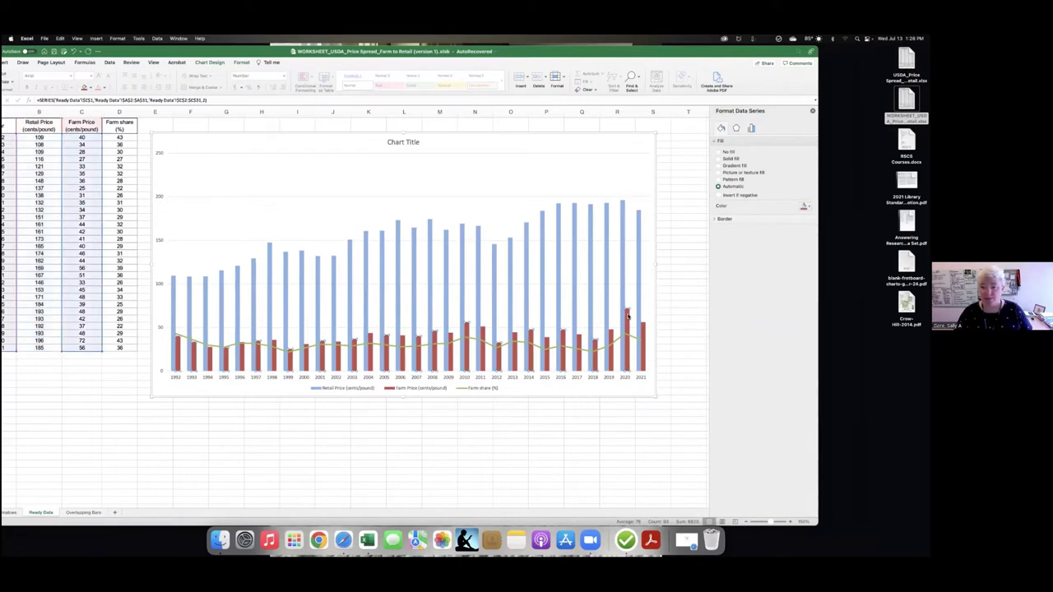
{"action": "left_click", "coordinate": [806, 207]}
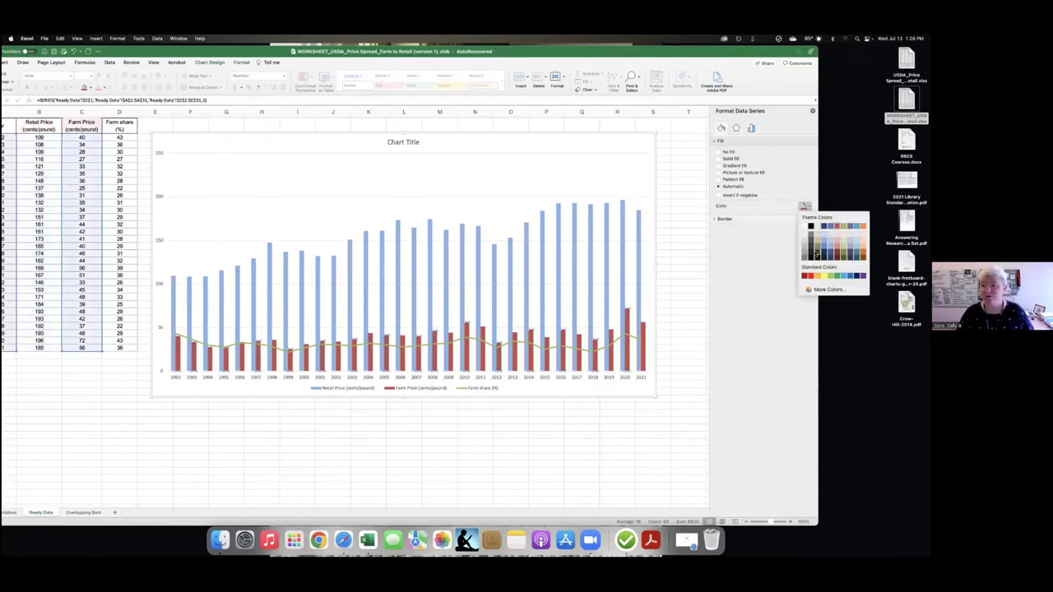
{"action": "left_click", "coordinate": [816, 253]}
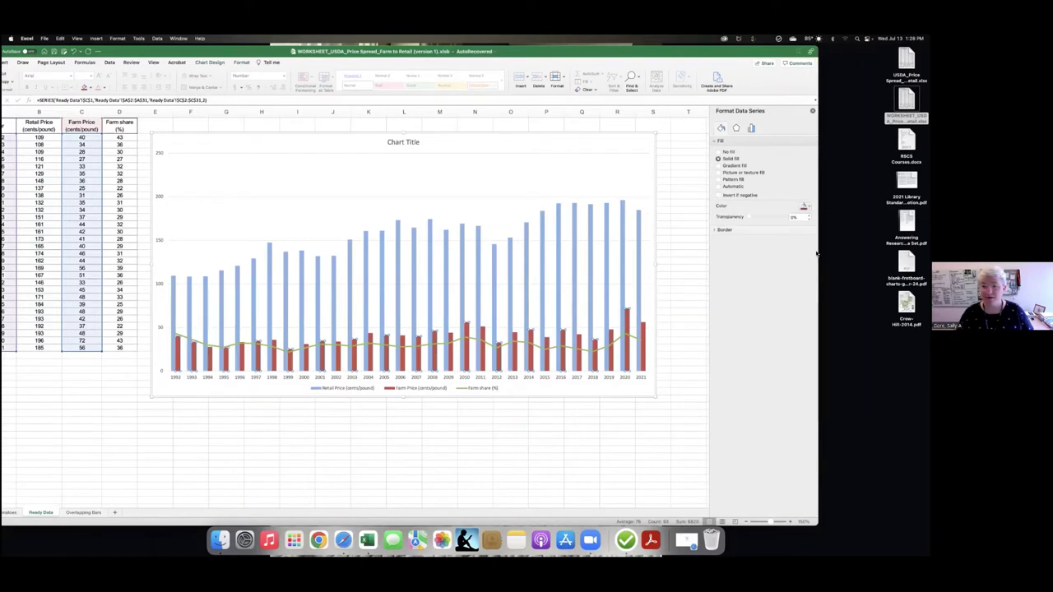
{"action": "left_click", "coordinate": [810, 205]}
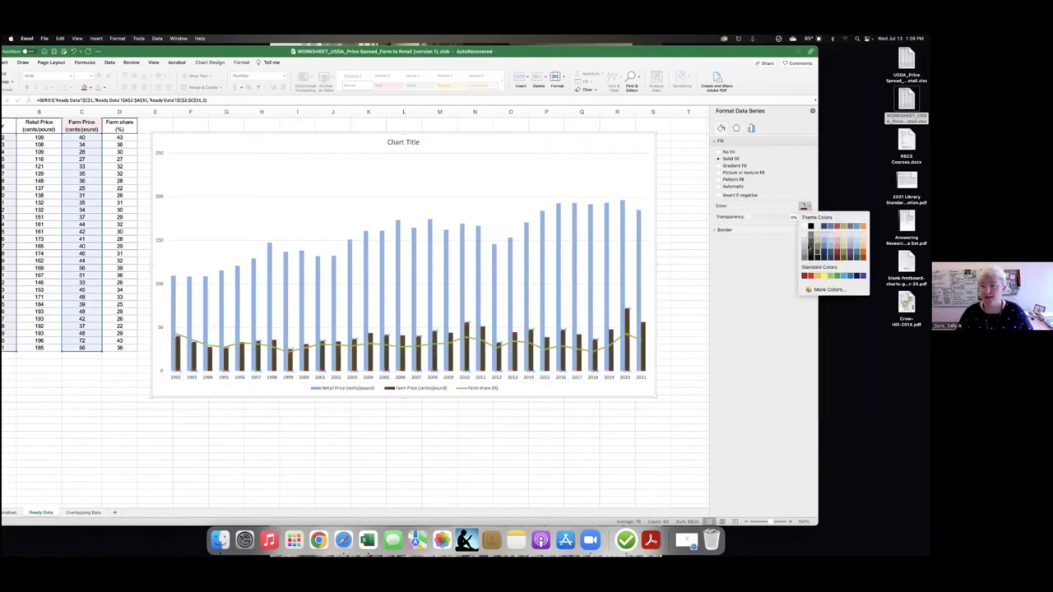
{"action": "left_click", "coordinate": [805, 253]}
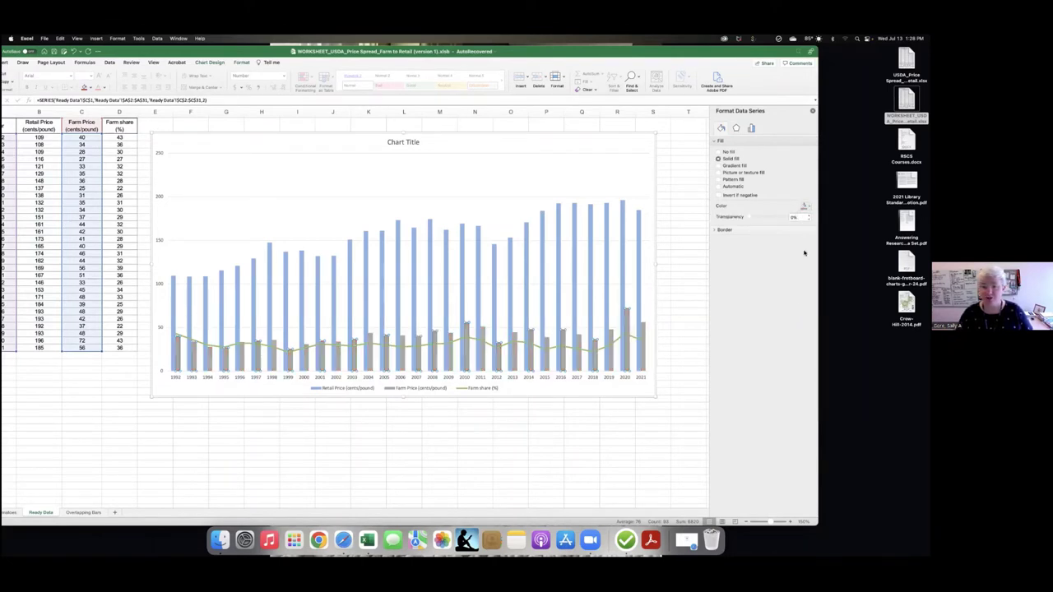
Reposition the workbook window so that the Year column and the whole chart are in view.
{"action": "left_click_drag", "start_coordinate": [725, 49], "coordinate": [708, 51]}
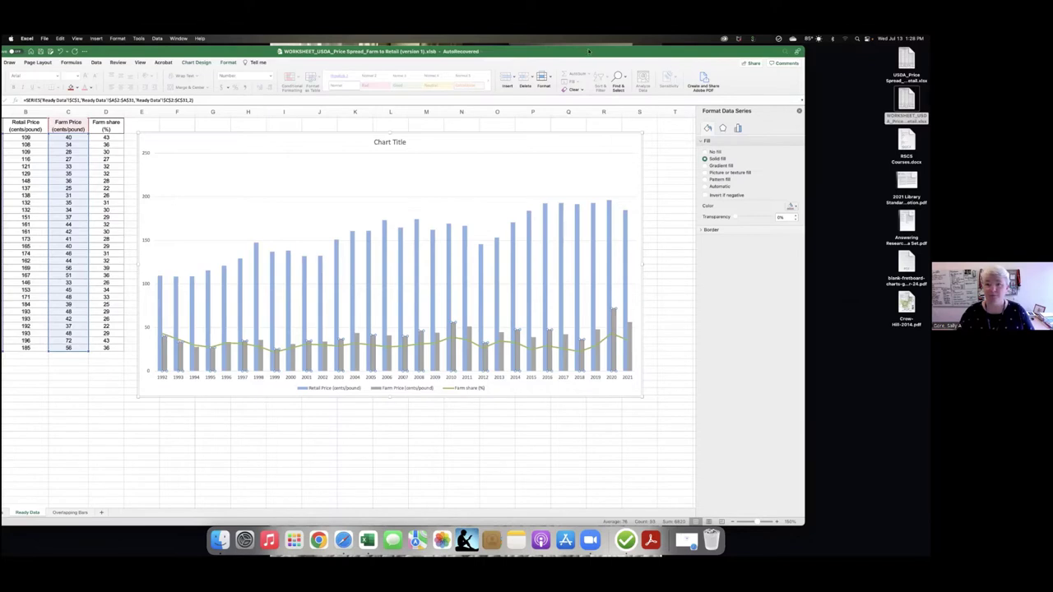
{"action": "left_click_drag", "start_coordinate": [589, 51], "coordinate": [593, 51]}
{"action": "left_click_drag", "start_coordinate": [706, 37], "coordinate": [813, 46]}
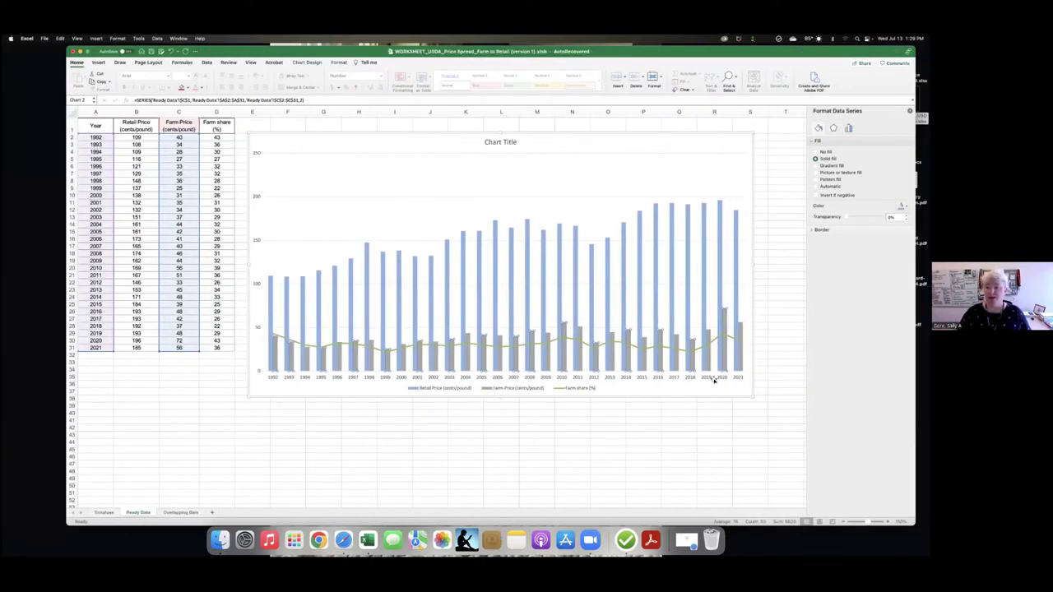
Fill only the 2020 Retail Price column in the chart with the standard dark red color.
{"action": "left_click", "coordinate": [720, 280]}
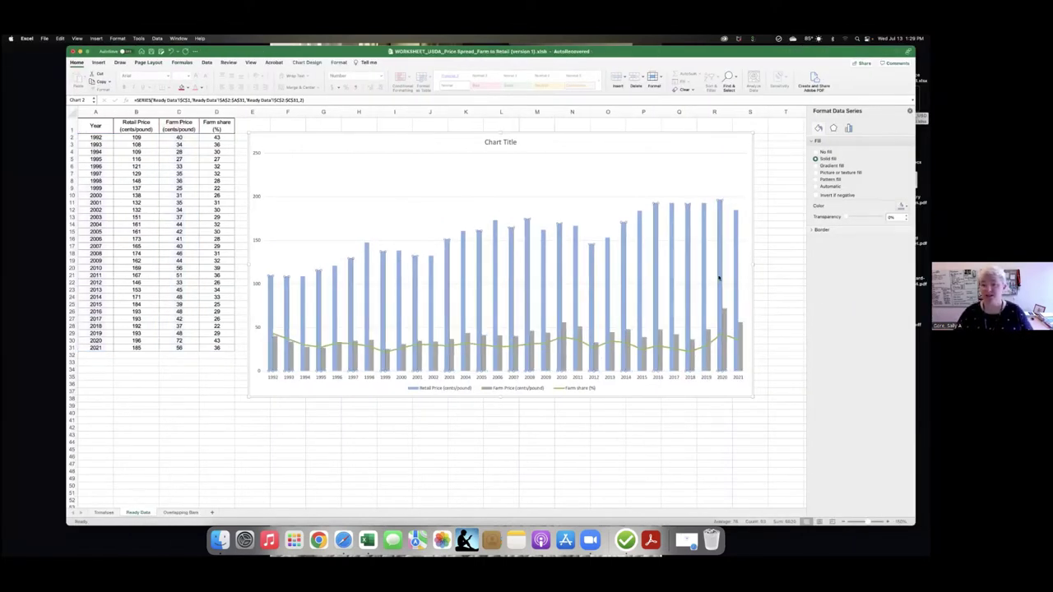
{"action": "left_click", "coordinate": [721, 207]}
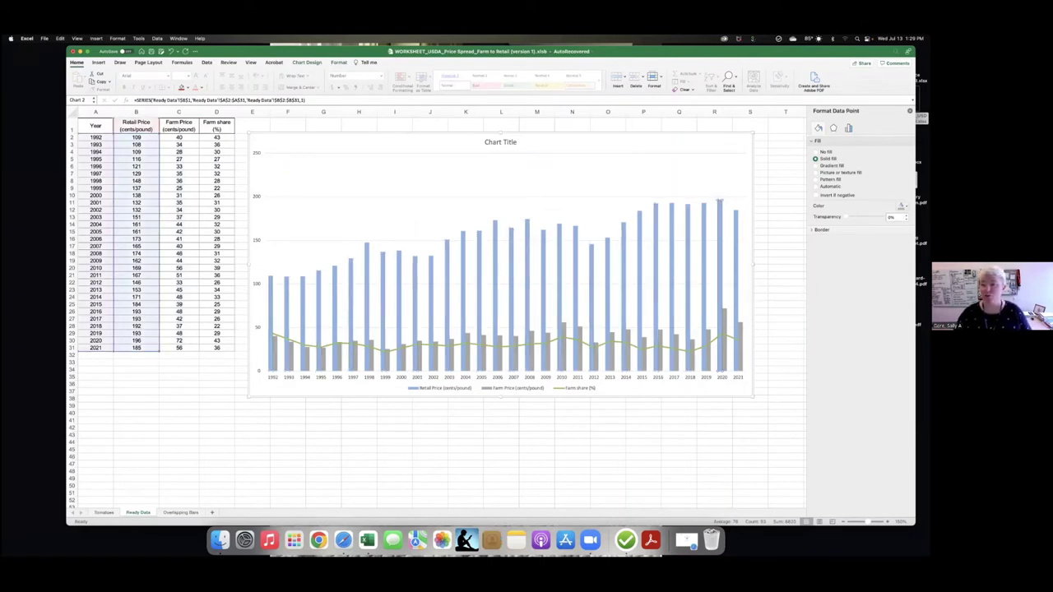
{"action": "left_click", "coordinate": [903, 205]}
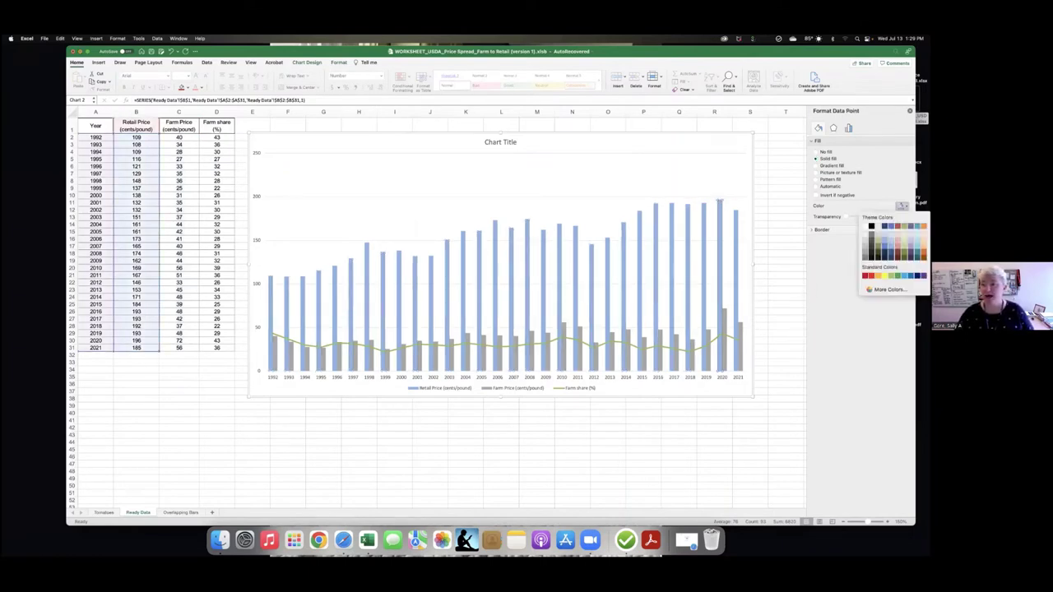
{"action": "left_click", "coordinate": [865, 277]}
{"action": "scroll", "coordinate": [757, 305], "scroll_direction": "down", "scroll_amount": 1}
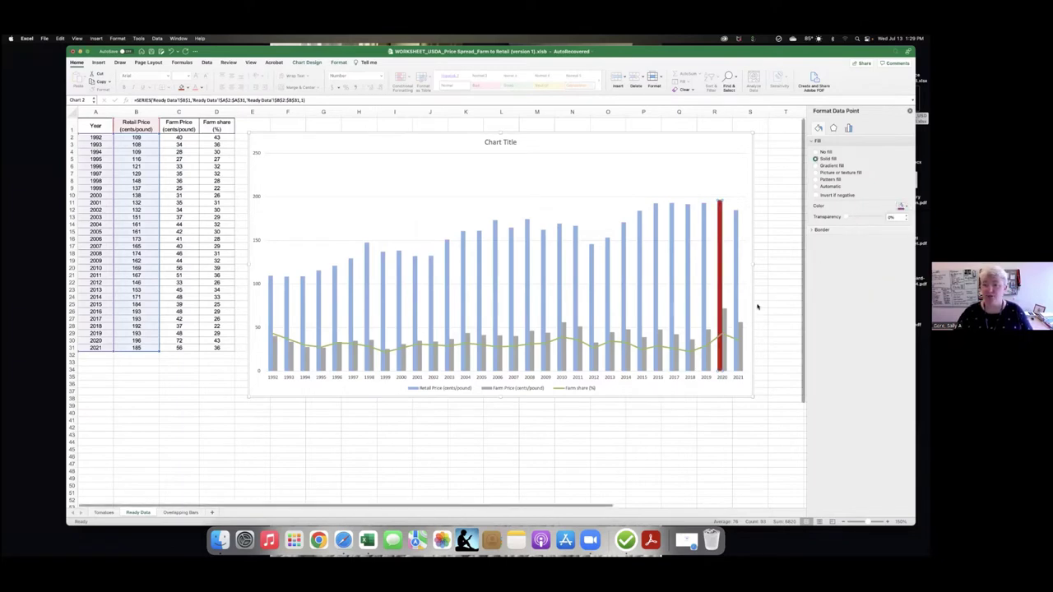
Fill only the 2020 Farm Price column in the chart with a very dark theme color.
{"action": "left_click", "coordinate": [723, 315]}
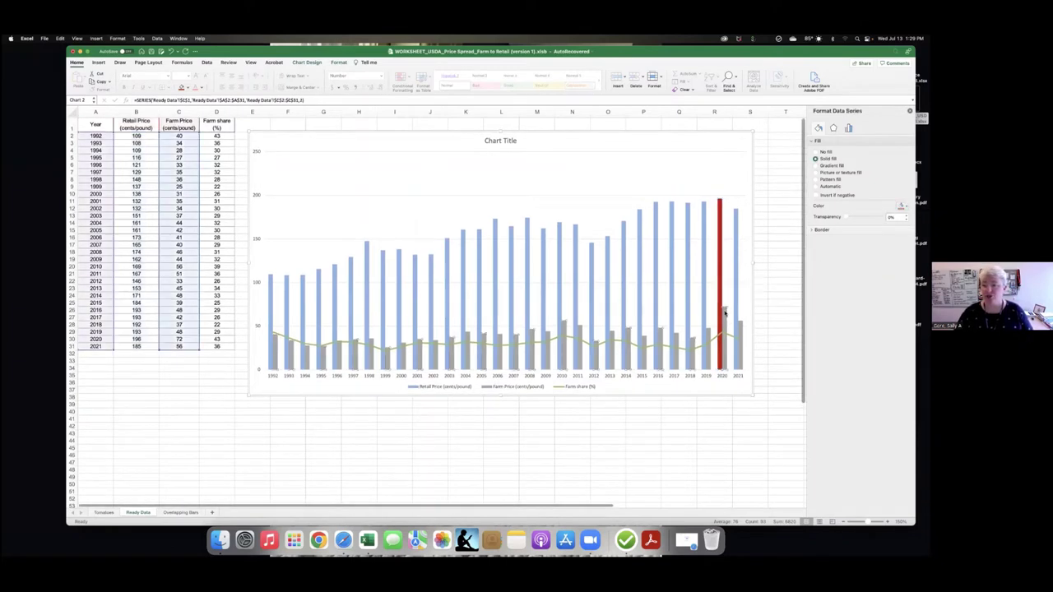
{"action": "left_click", "coordinate": [724, 311]}
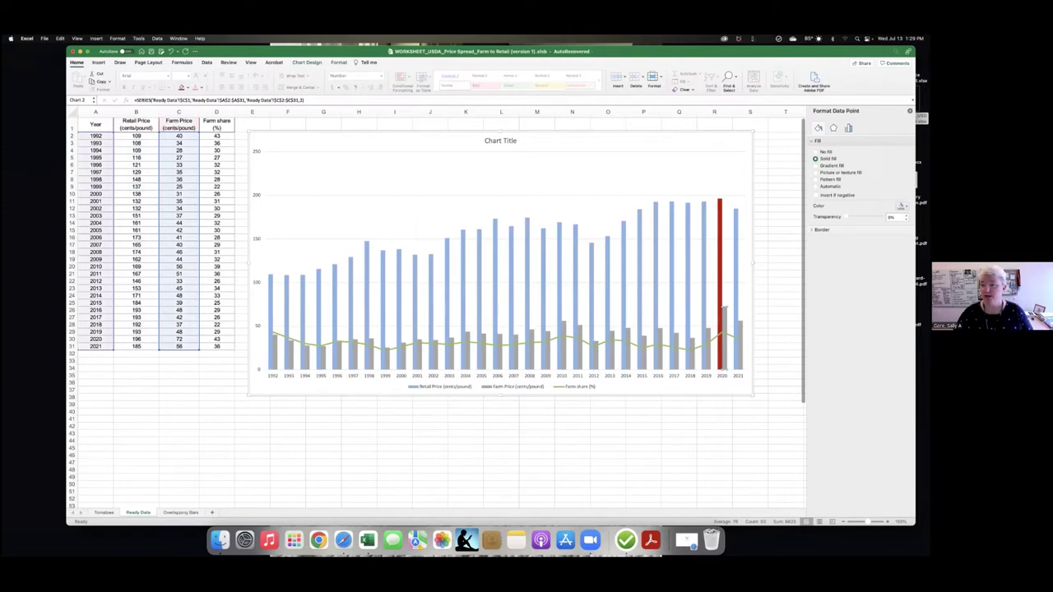
{"action": "left_click", "coordinate": [901, 206]}
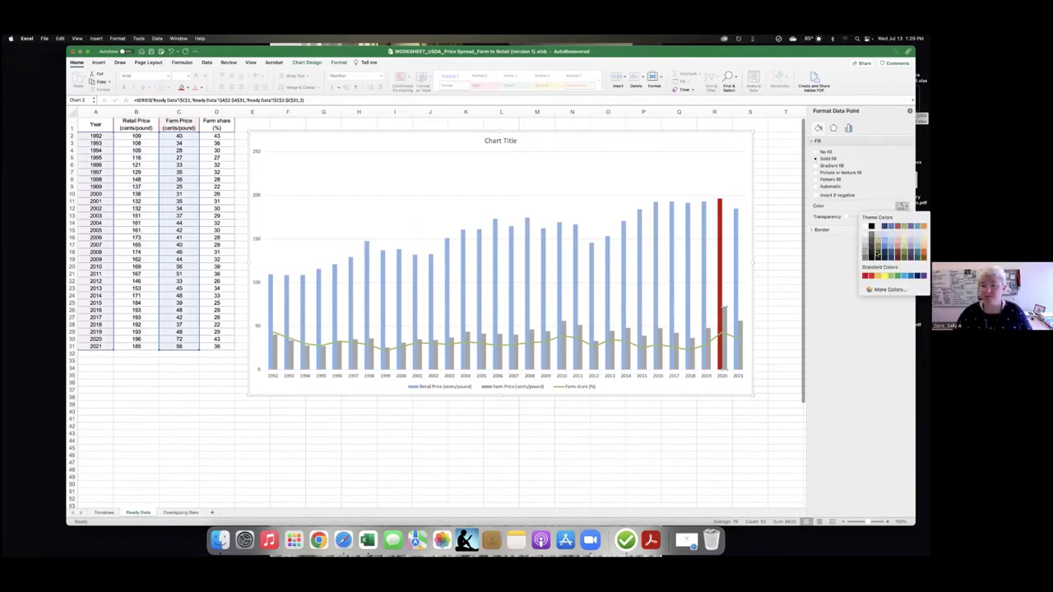
{"action": "left_click", "coordinate": [877, 256]}
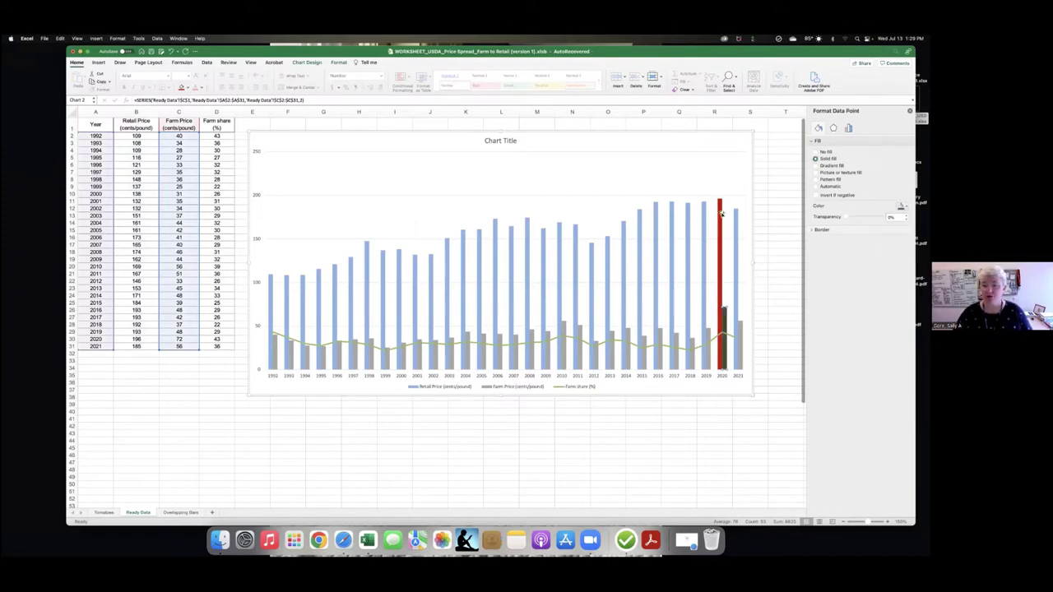
Move the chart title to the left end of the chart, above the plot area.
{"action": "left_click", "coordinate": [706, 167]}
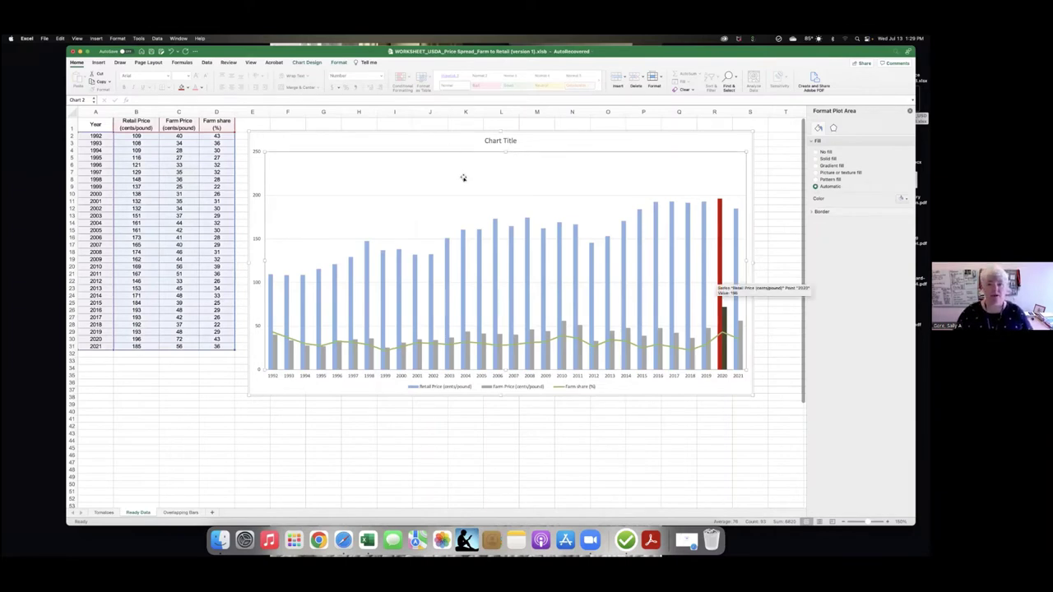
{"action": "left_click", "coordinate": [497, 141]}
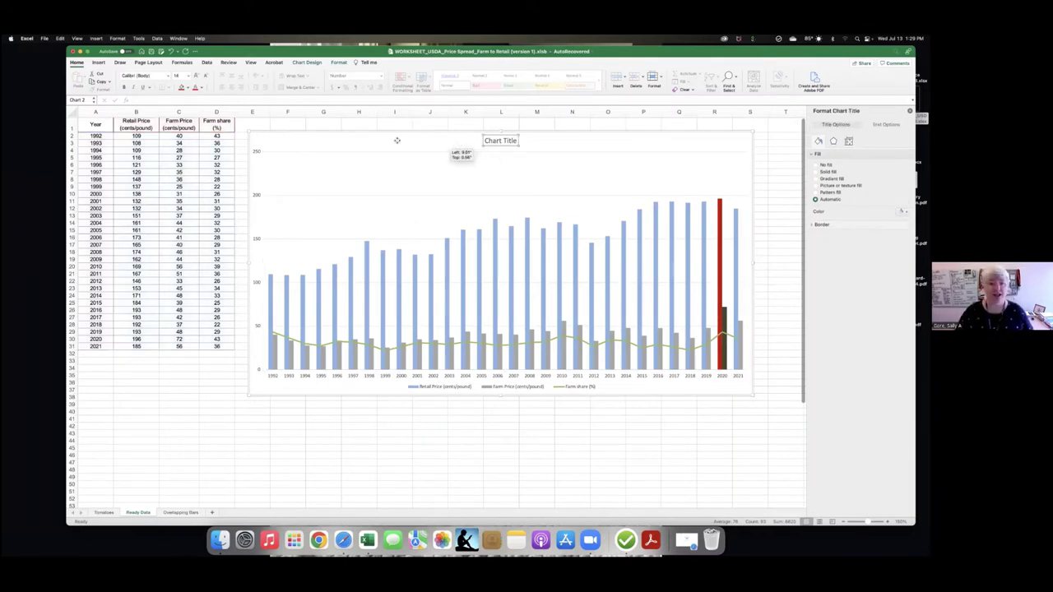
{"action": "left_click_drag", "start_coordinate": [306, 143], "coordinate": [308, 145]}
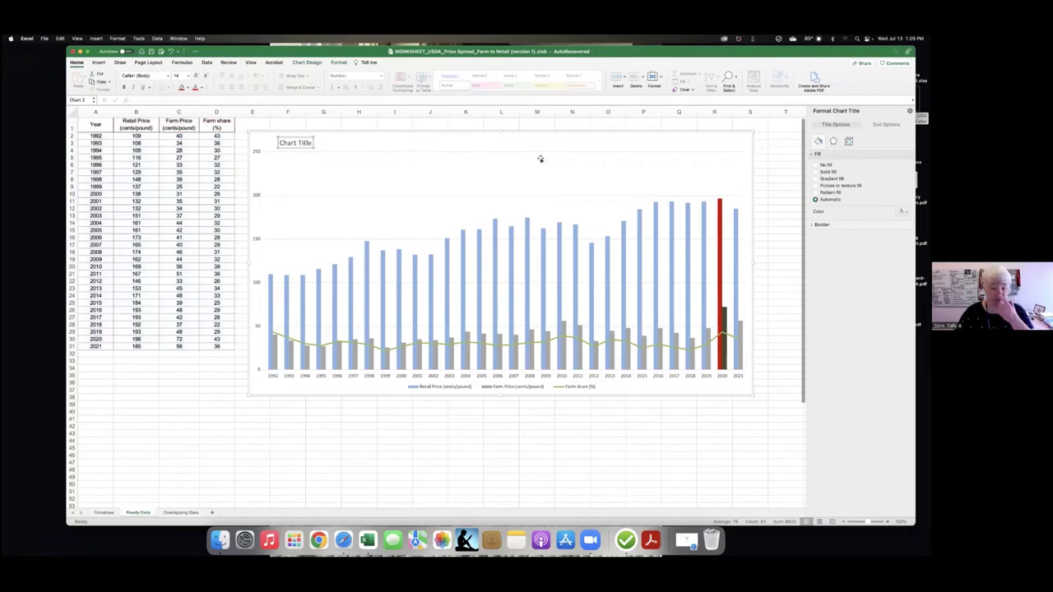
Add data labels to the Retail Price and Farm Price columns in the chart.
{"action": "left_click", "coordinate": [479, 247]}
{"action": "right_click", "coordinate": [479, 246]}
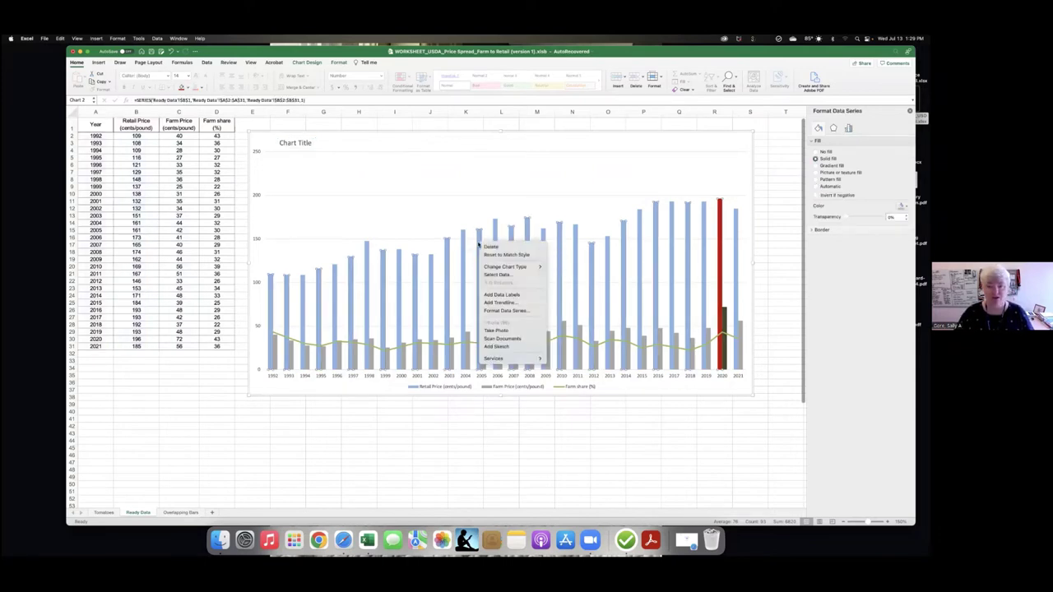
{"action": "left_click", "coordinate": [503, 295]}
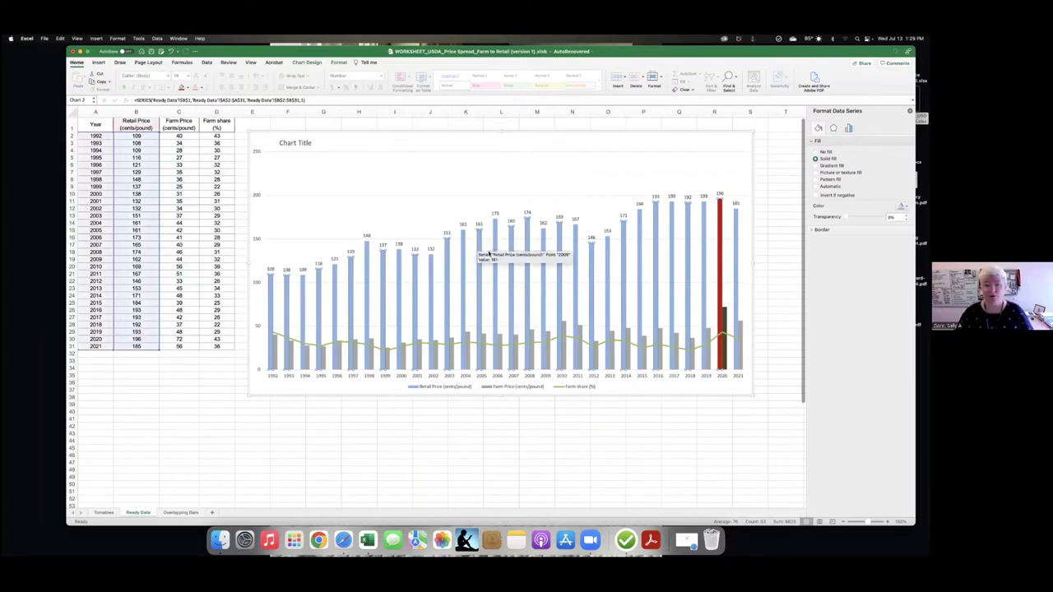
{"action": "left_click", "coordinate": [516, 337]}
{"action": "right_click", "coordinate": [516, 337]}
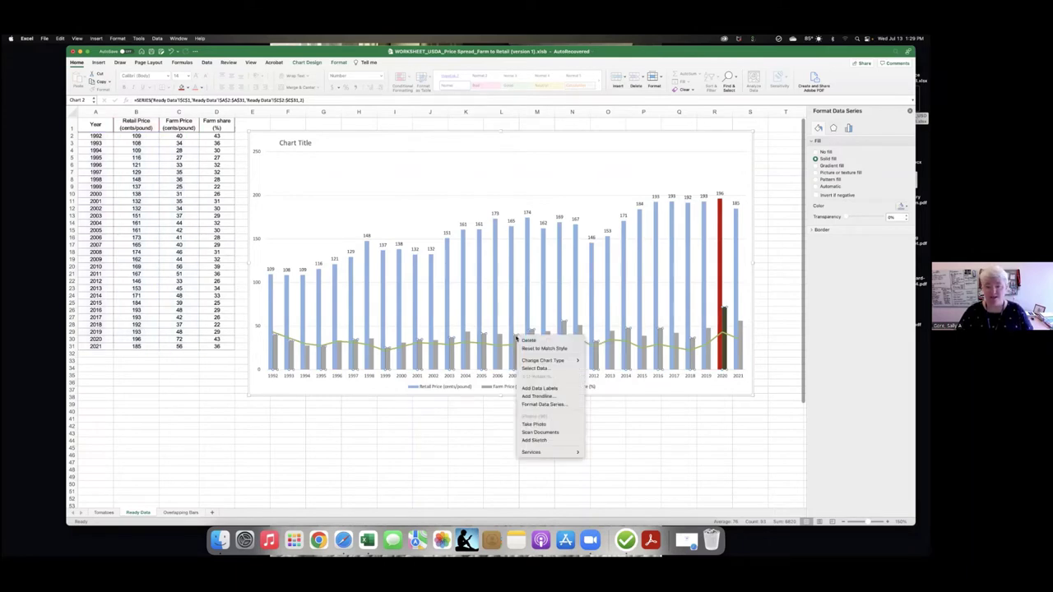
{"action": "left_click", "coordinate": [540, 388]}
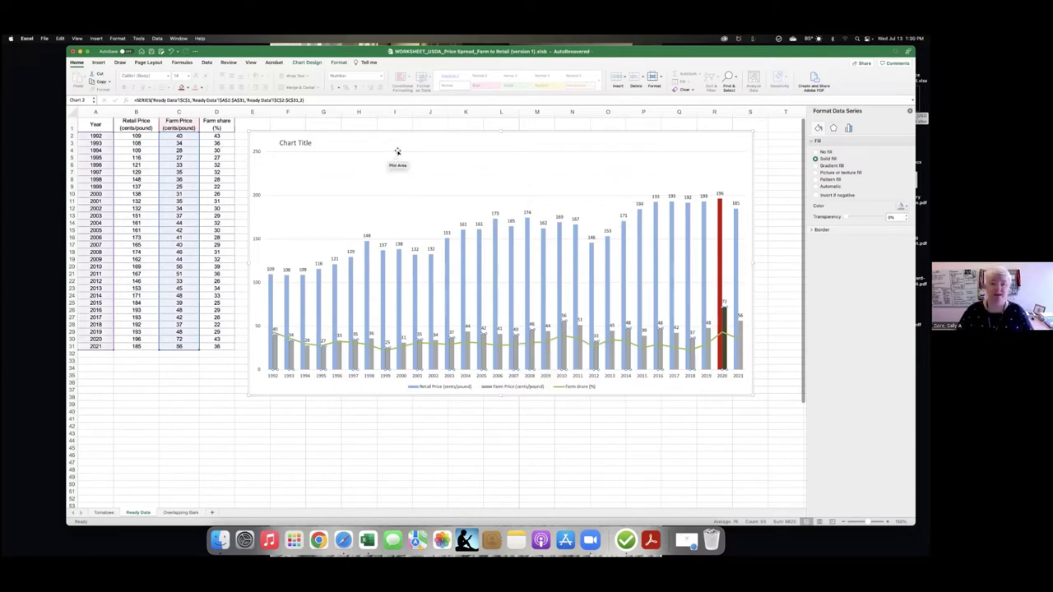
Delete the horizontal major gridlines and the legend from the chart.
{"action": "left_click", "coordinate": [524, 161]}
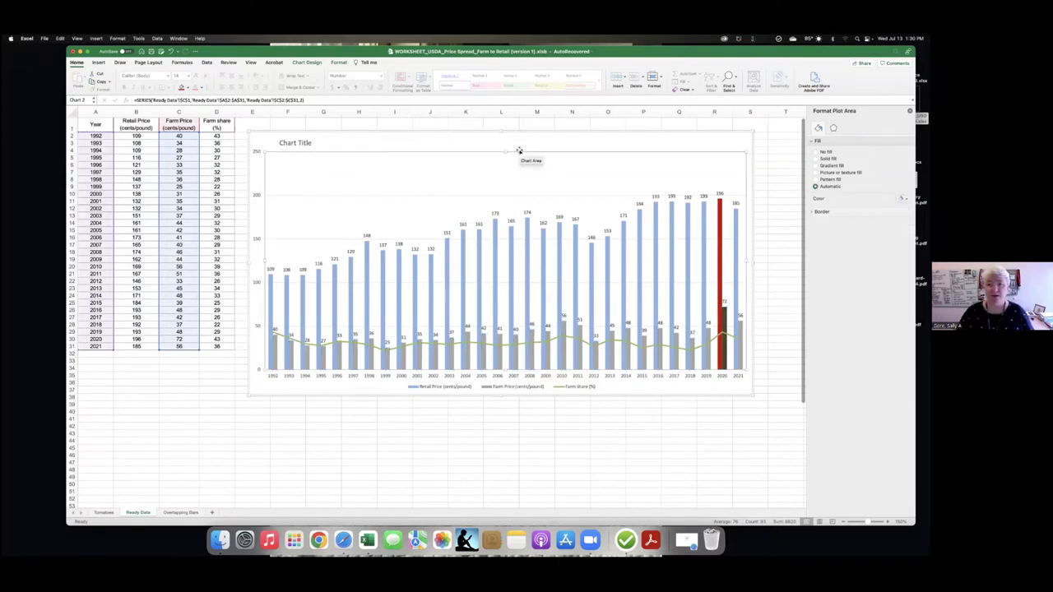
{"action": "left_click", "coordinate": [510, 196]}
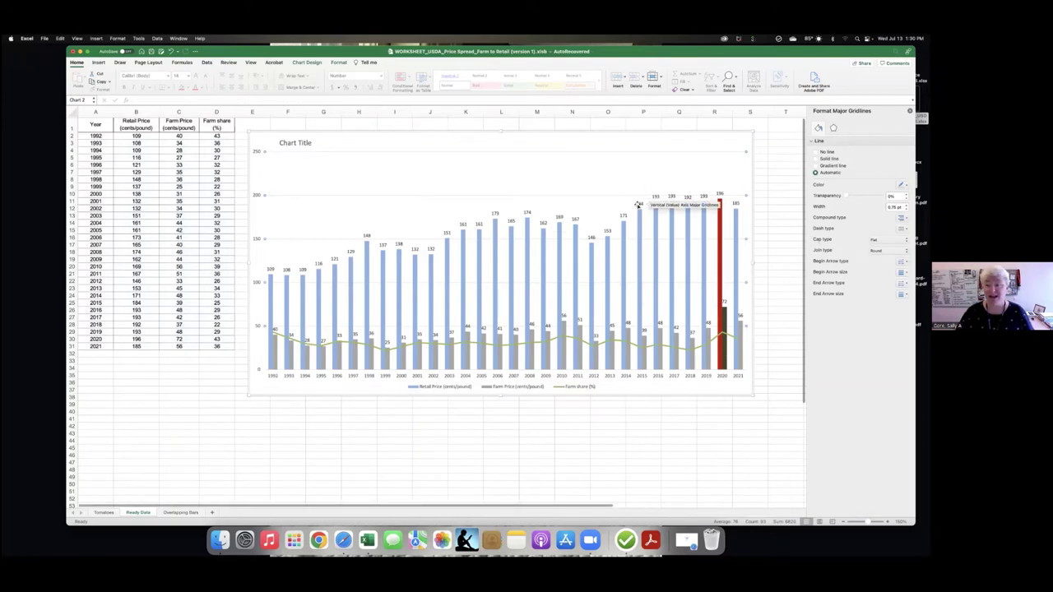
{"action": "left_click", "coordinate": [568, 199]}
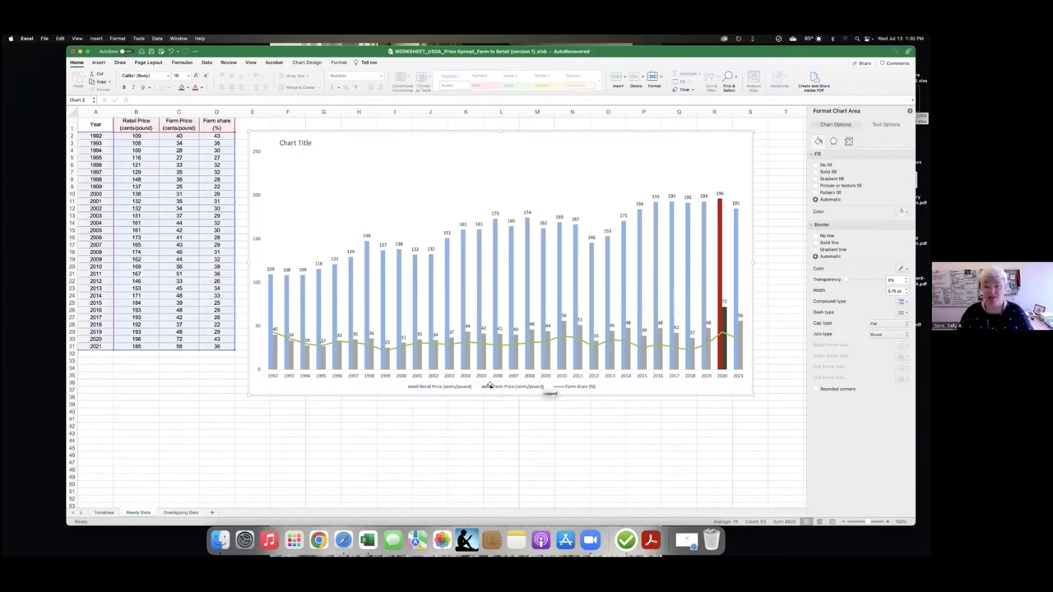
{"action": "left_click", "coordinate": [490, 386]}
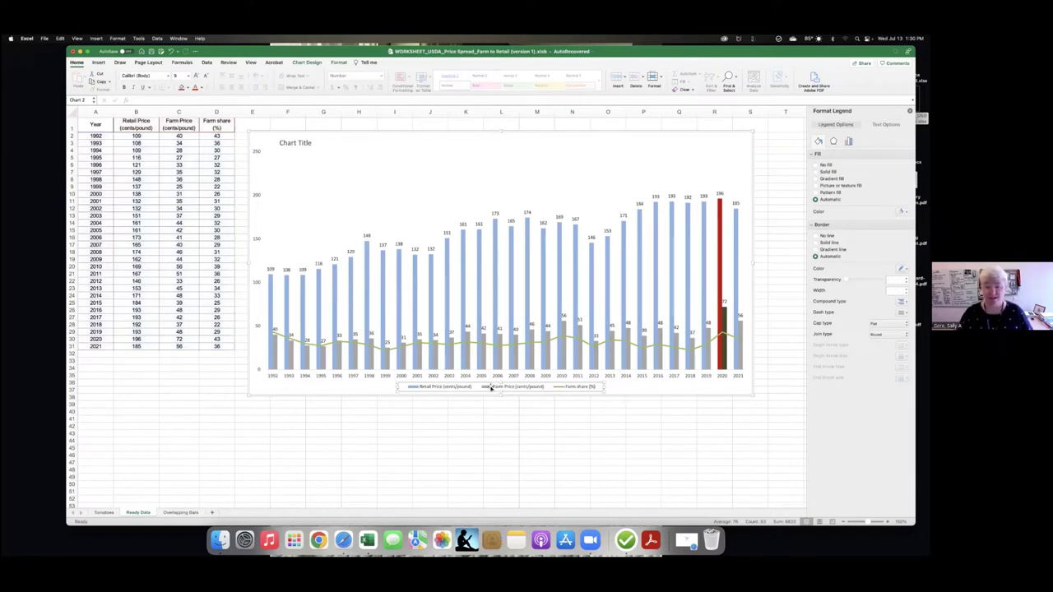
{"action": "key", "text": "Delete"}
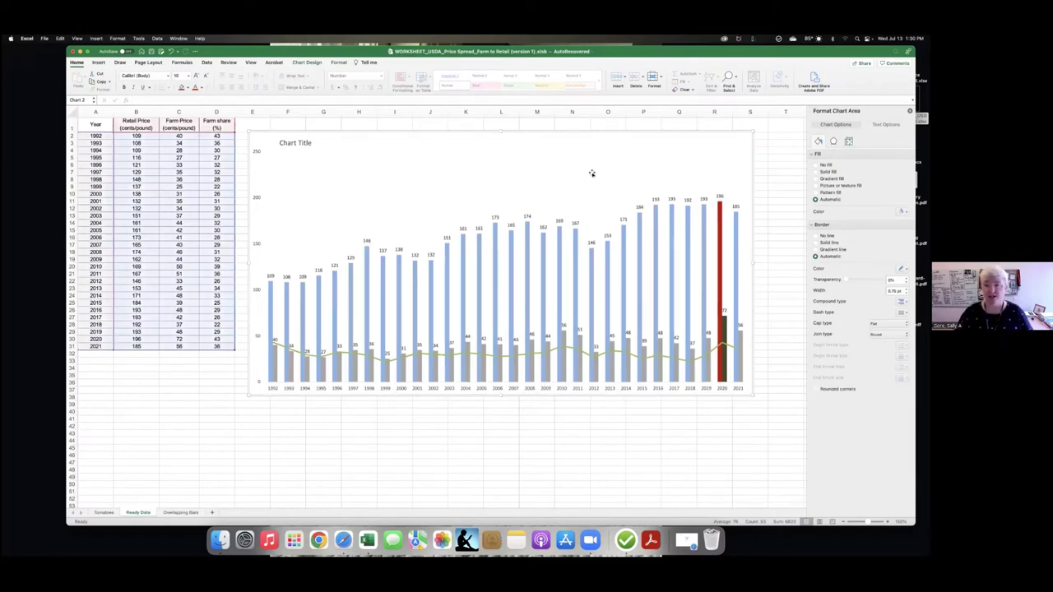
Enlarge the chart so it spans about columns E to S and rows 2 to 38.
{"action": "left_click_drag", "start_coordinate": [753, 263], "coordinate": [767, 261]}
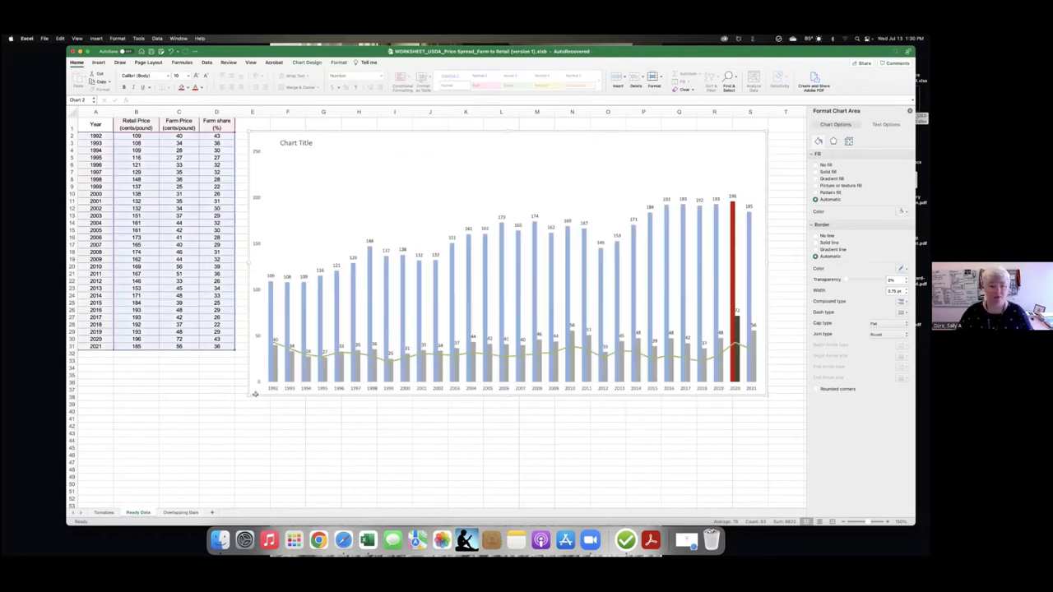
{"action": "left_click_drag", "start_coordinate": [250, 397], "coordinate": [234, 403]}
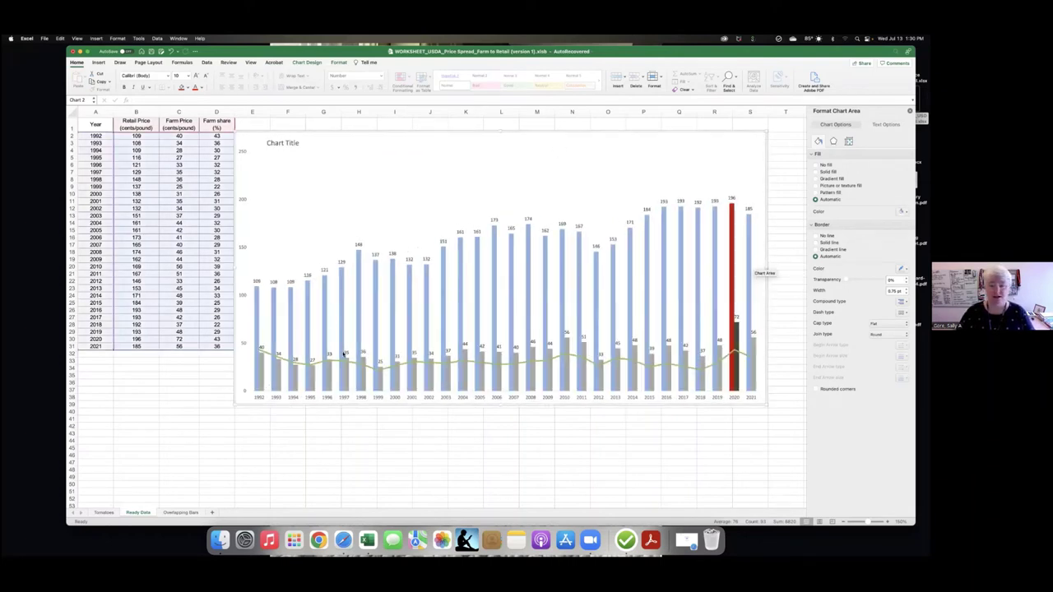
Reduce the gap width of the Retail Price series to make the chart's columns wider.
{"action": "left_click", "coordinate": [629, 279]}
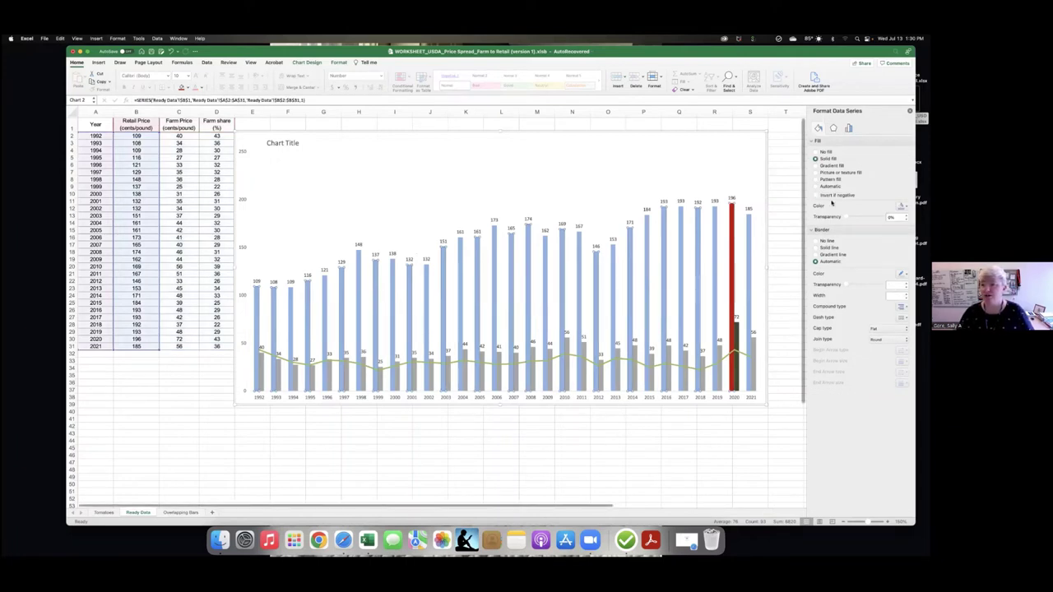
{"action": "left_click", "coordinate": [848, 128]}
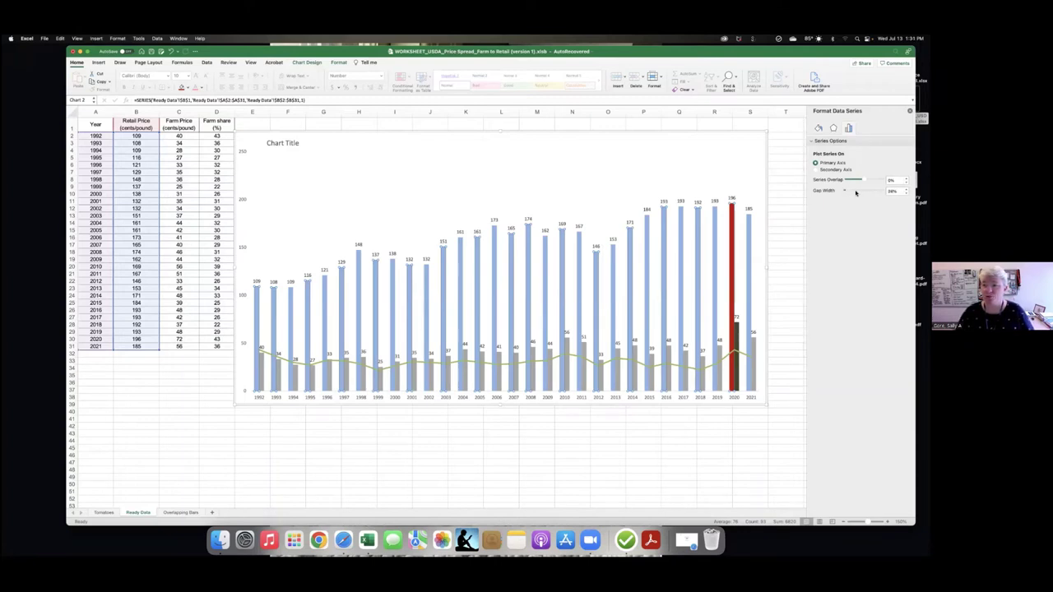
{"action": "left_click", "coordinate": [844, 190]}
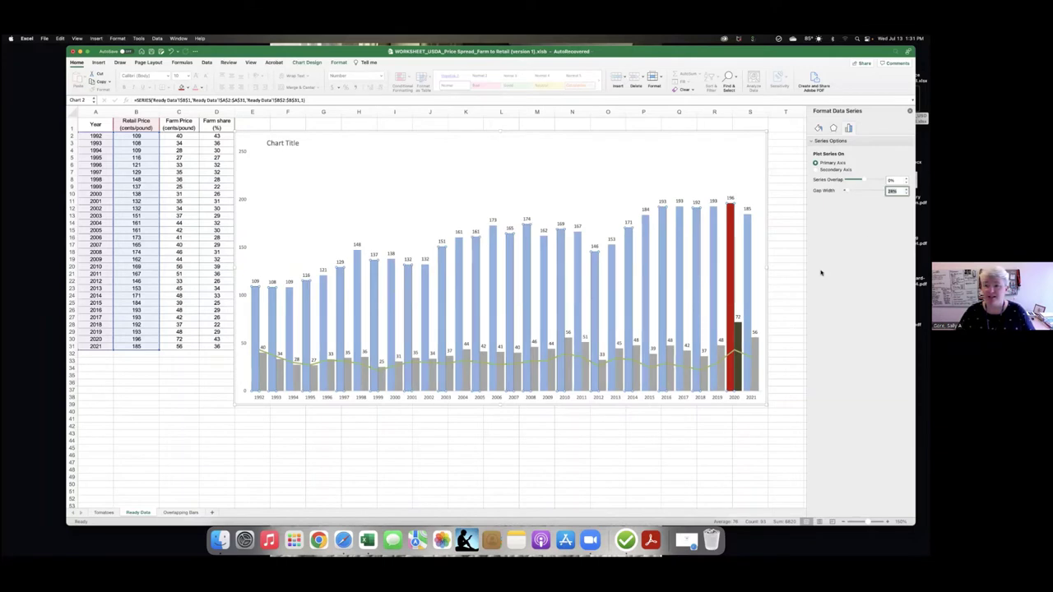
{"action": "left_click", "coordinate": [716, 168]}
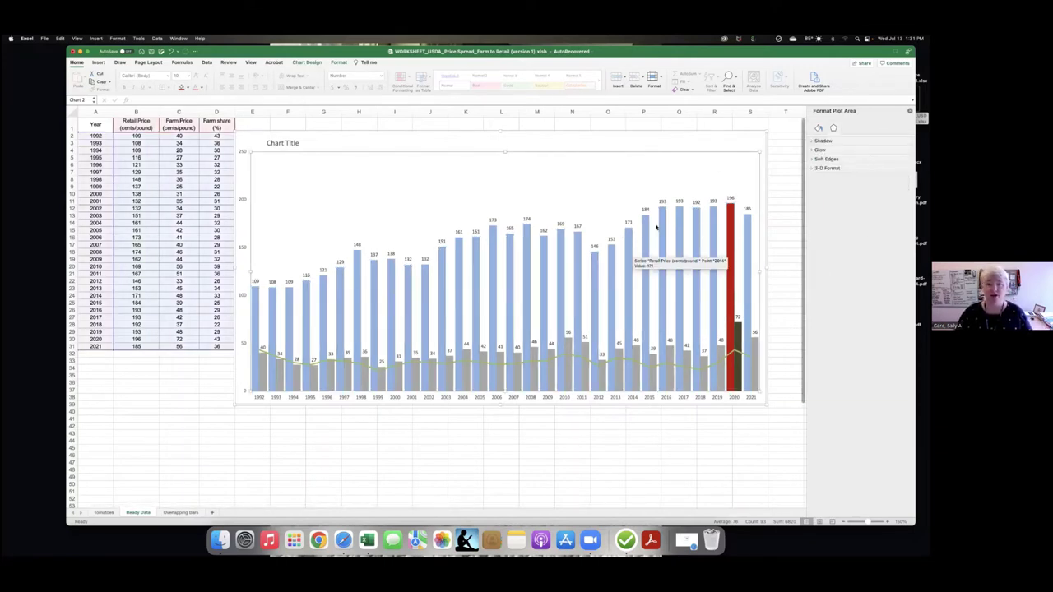
Delete the vertical value axis from the chart.
{"action": "left_click", "coordinate": [493, 221]}
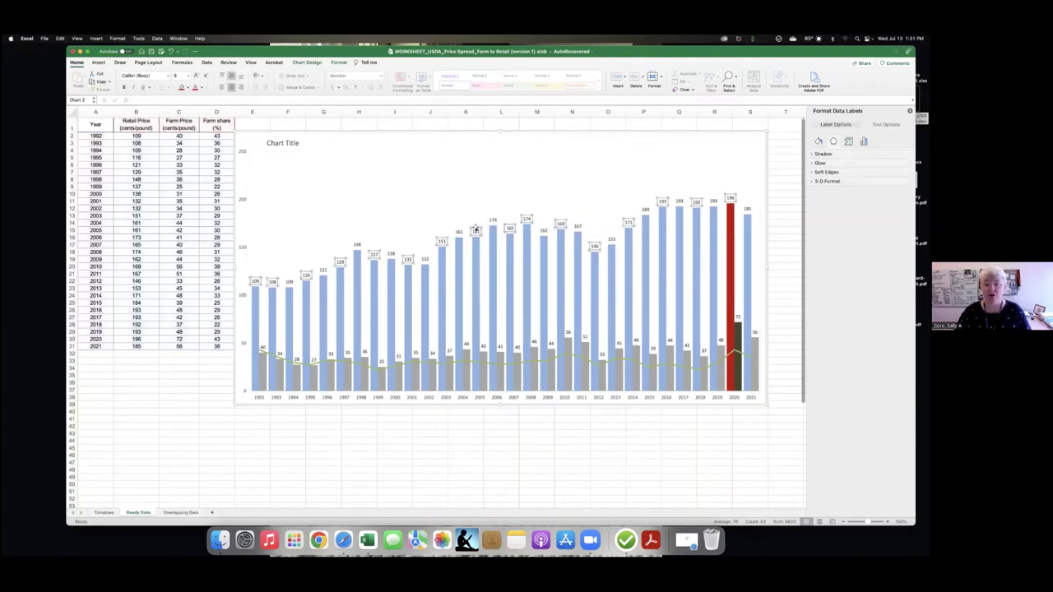
{"action": "mouse_move", "coordinate": [456, 246]}
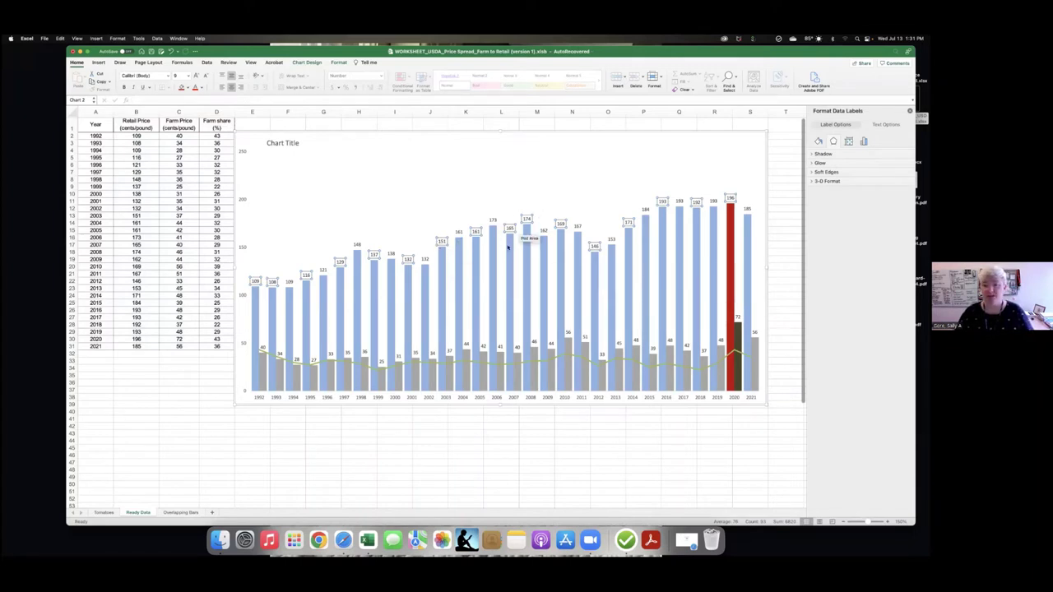
{"action": "scroll", "coordinate": [543, 271], "scroll_direction": "up", "scroll_amount": 1}
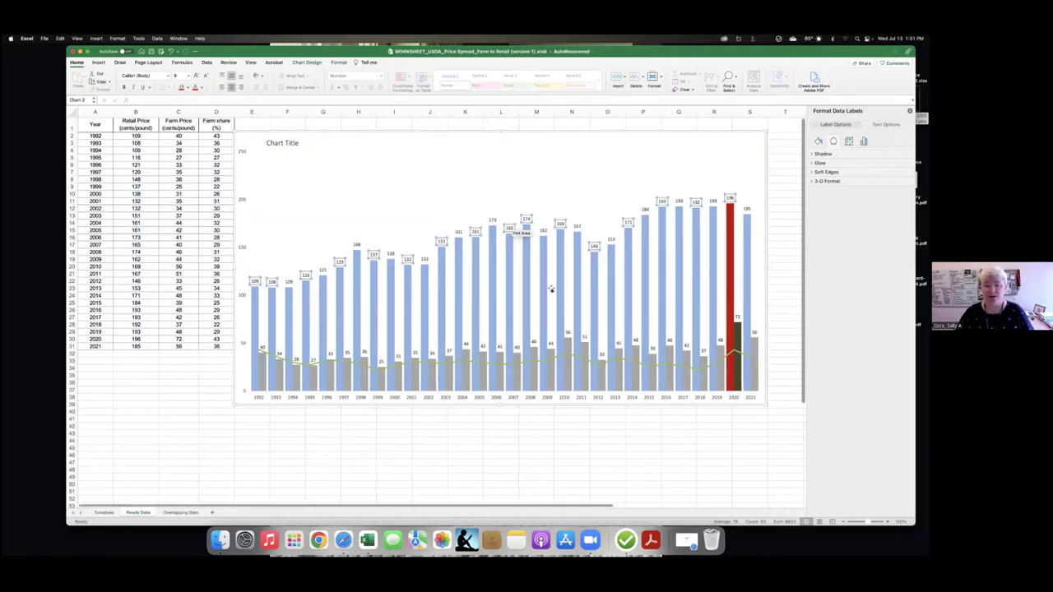
{"action": "mouse_move", "coordinate": [557, 325]}
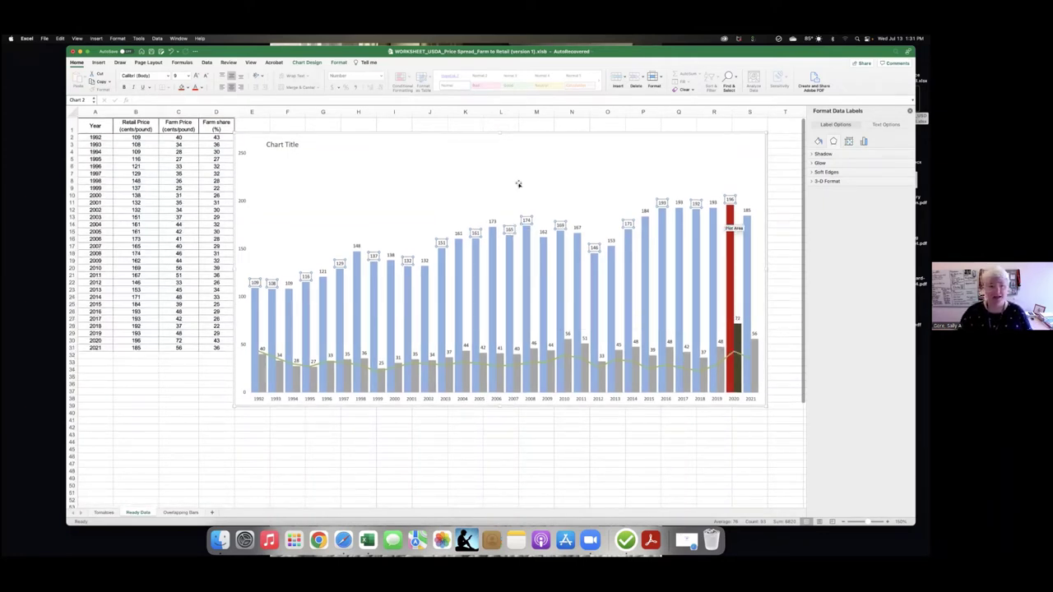
{"action": "left_click", "coordinate": [242, 202]}
{"action": "scroll", "coordinate": [242, 201], "scroll_direction": "down", "scroll_amount": 5}
{"action": "scroll", "coordinate": [242, 201], "scroll_direction": "right", "scroll_amount": 3}
{"action": "key", "text": "Delete"}
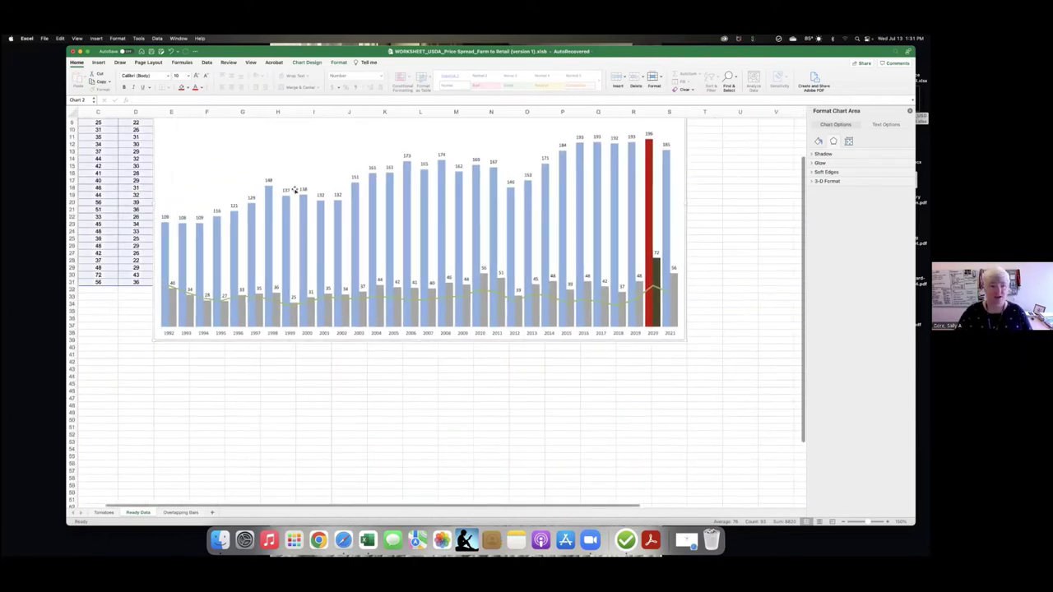
Move the chart down and away from the data to about columns F to T and rows 11 to 48.
{"action": "left_click_drag", "start_coordinate": [494, 340], "coordinate": [551, 415]}
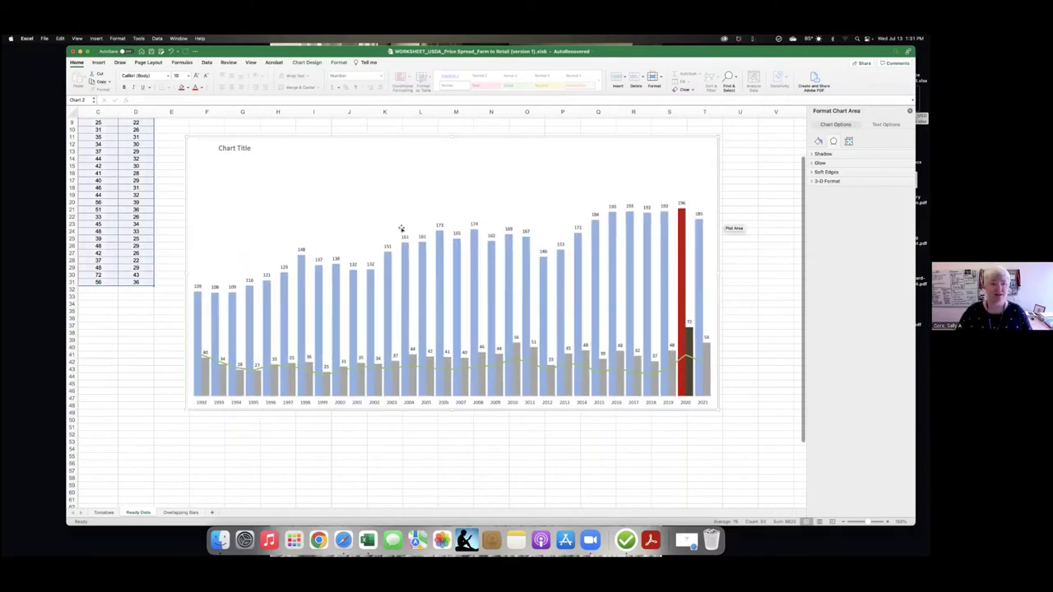
{"action": "scroll", "coordinate": [400, 228], "scroll_direction": "up", "scroll_amount": 5}
{"action": "scroll", "coordinate": [397, 227], "scroll_direction": "left", "scroll_amount": 3}
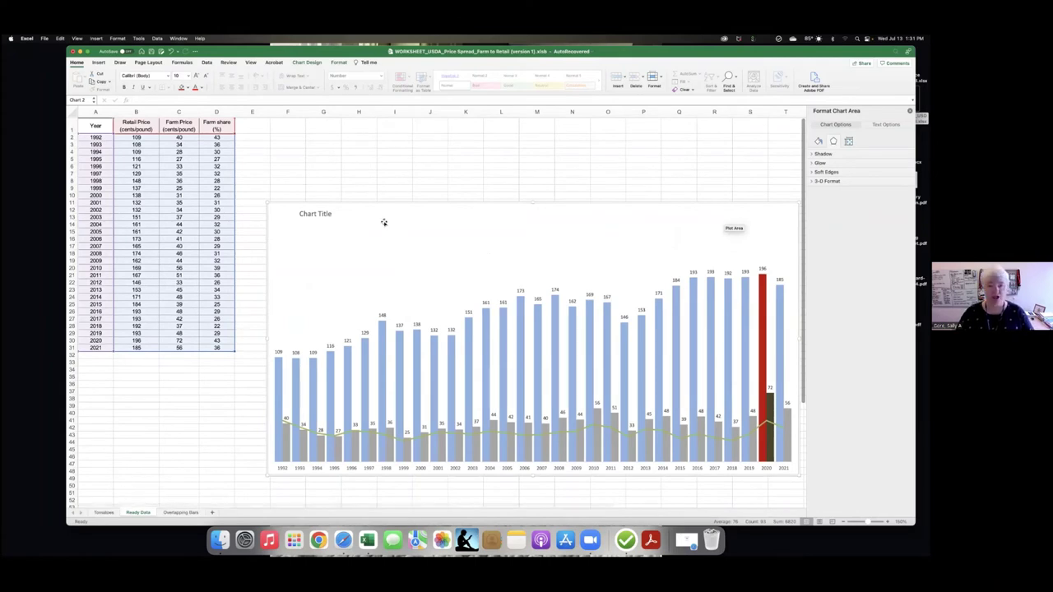
Replace the placeholder chart title with "The retail of fresh tomatoes (cents/pound)".
{"action": "scroll", "coordinate": [394, 235], "scroll_direction": "down", "scroll_amount": 1}
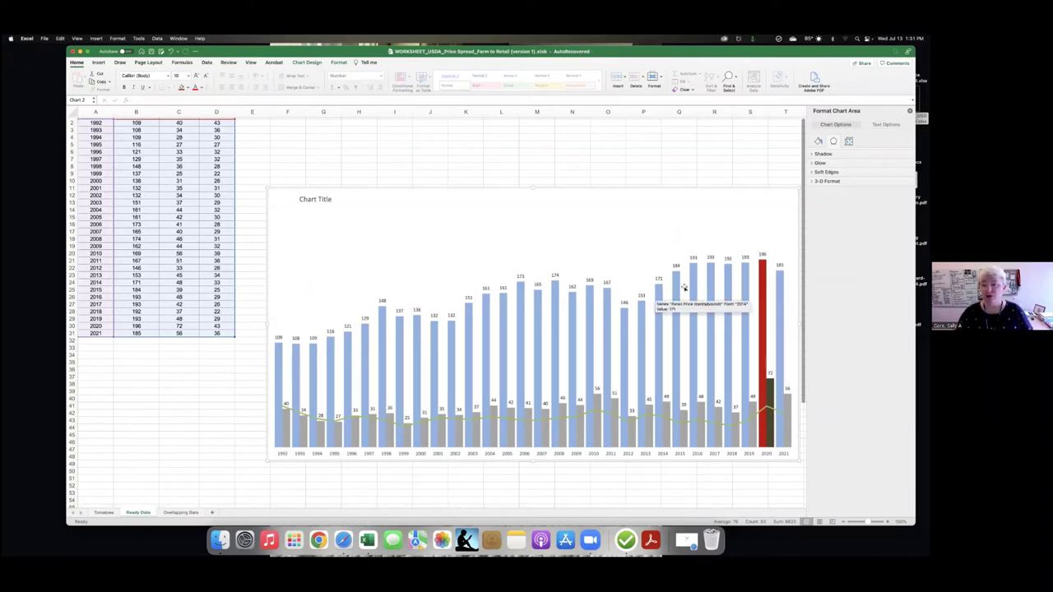
{"action": "mouse_move", "coordinate": [762, 260]}
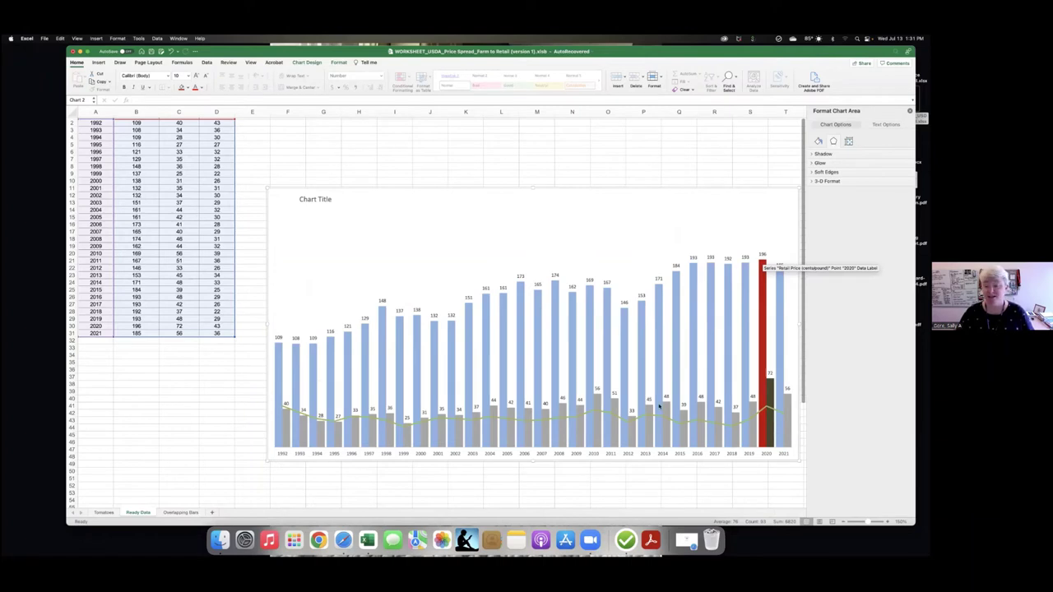
{"action": "scroll", "coordinate": [747, 244], "scroll_direction": "up", "scroll_amount": 1}
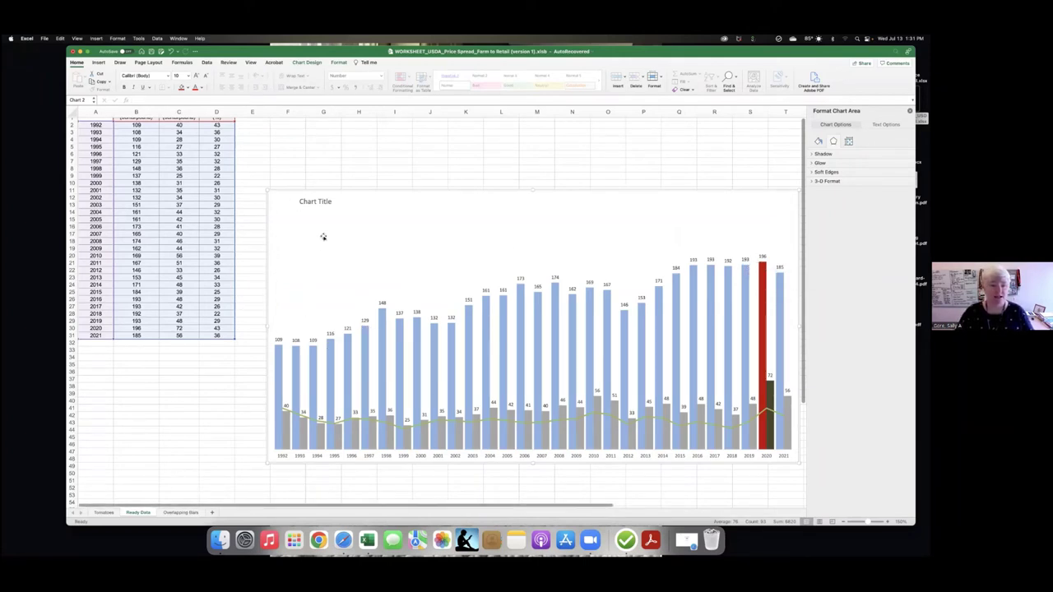
{"action": "left_click", "coordinate": [325, 202]}
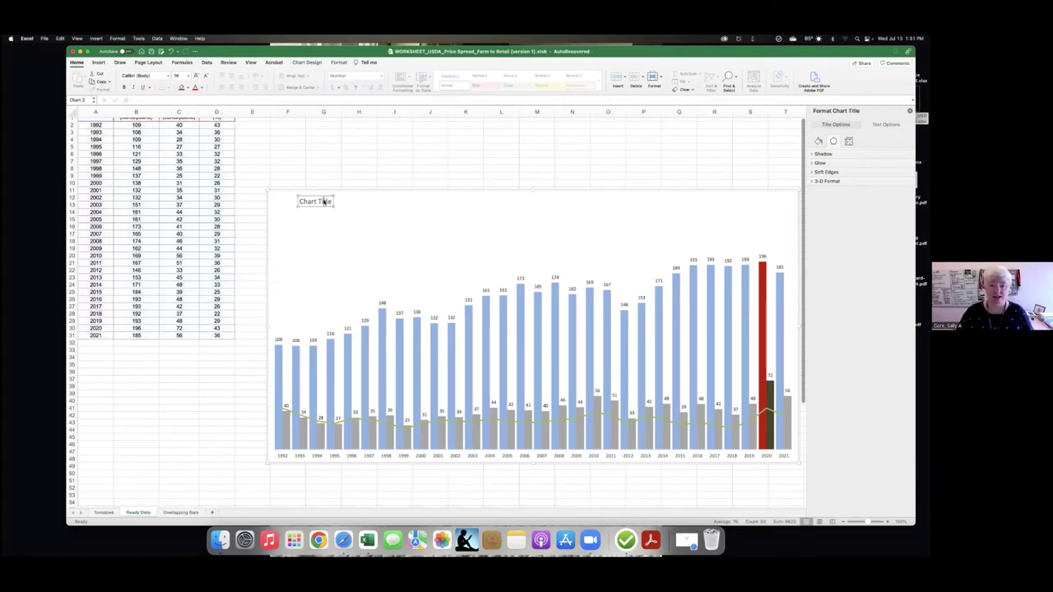
{"action": "triple_click", "coordinate": [324, 201]}
{"action": "type", "text": "The"}
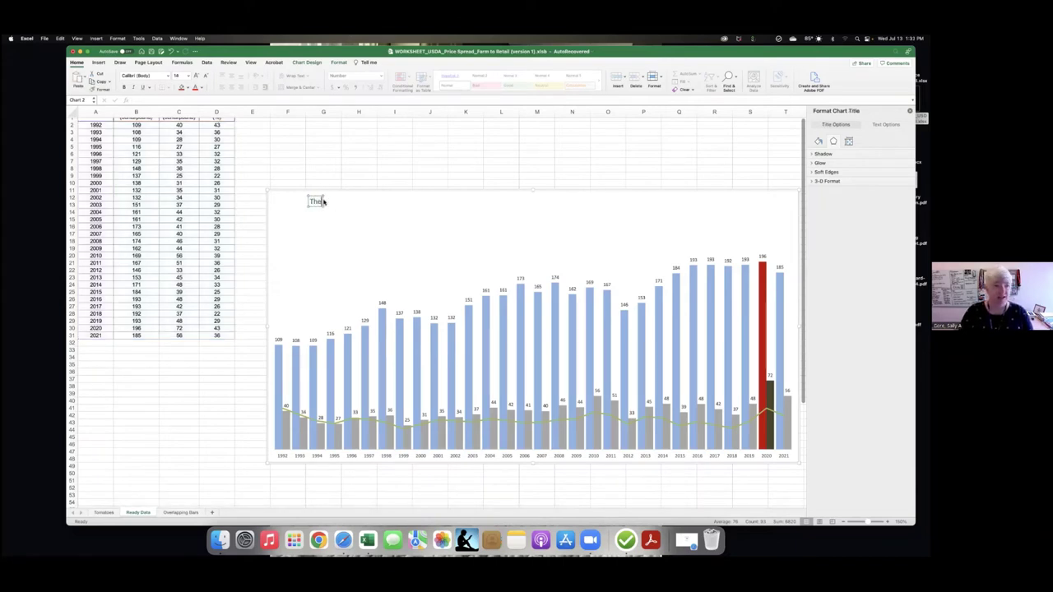
{"action": "type", "text": " retail of"}
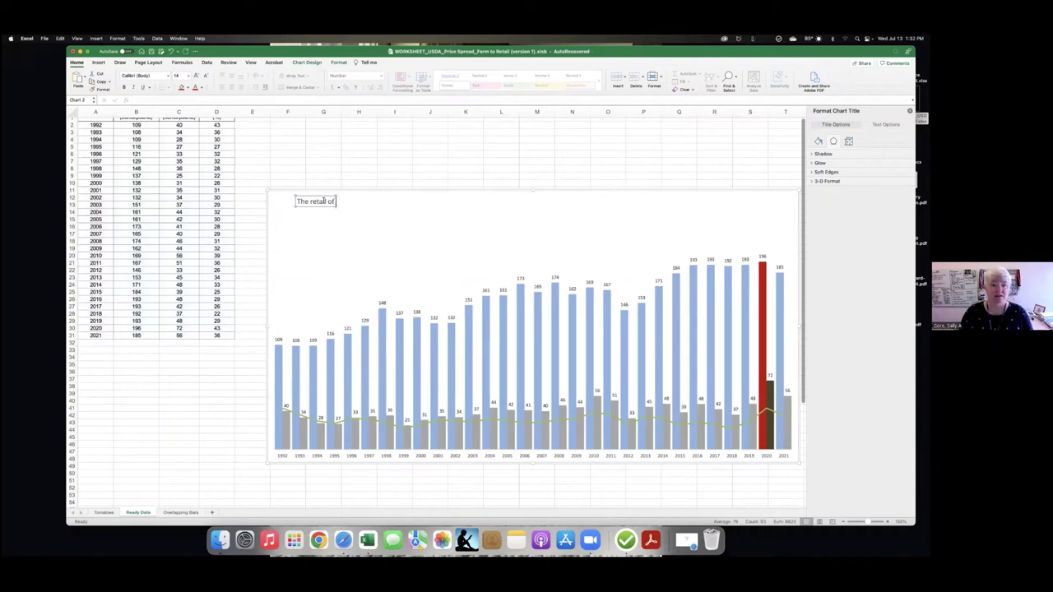
{"action": "type", "text": " fresh"}
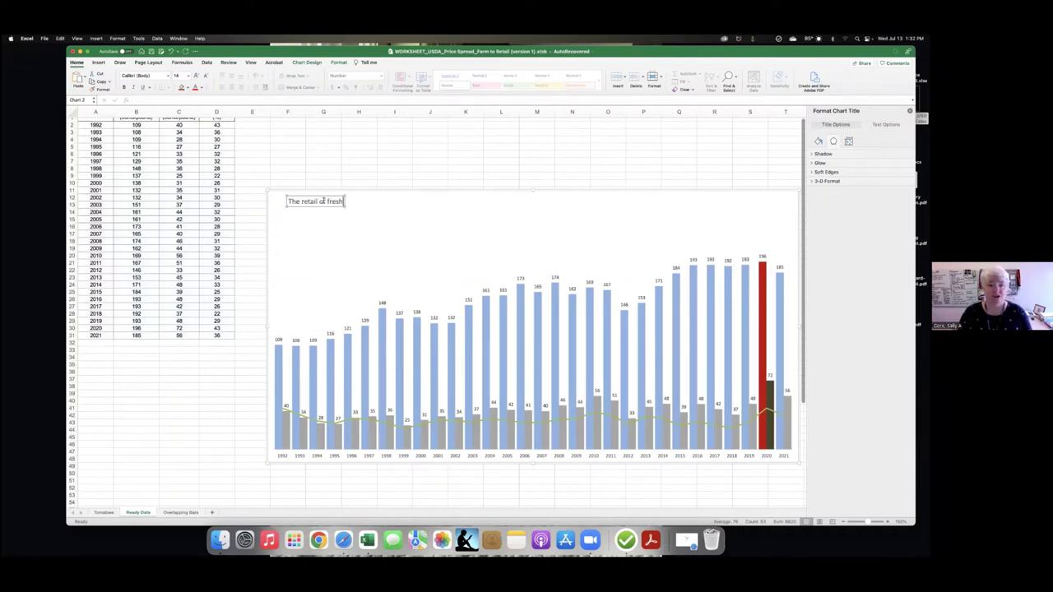
{"action": "type", "text": " toma"}
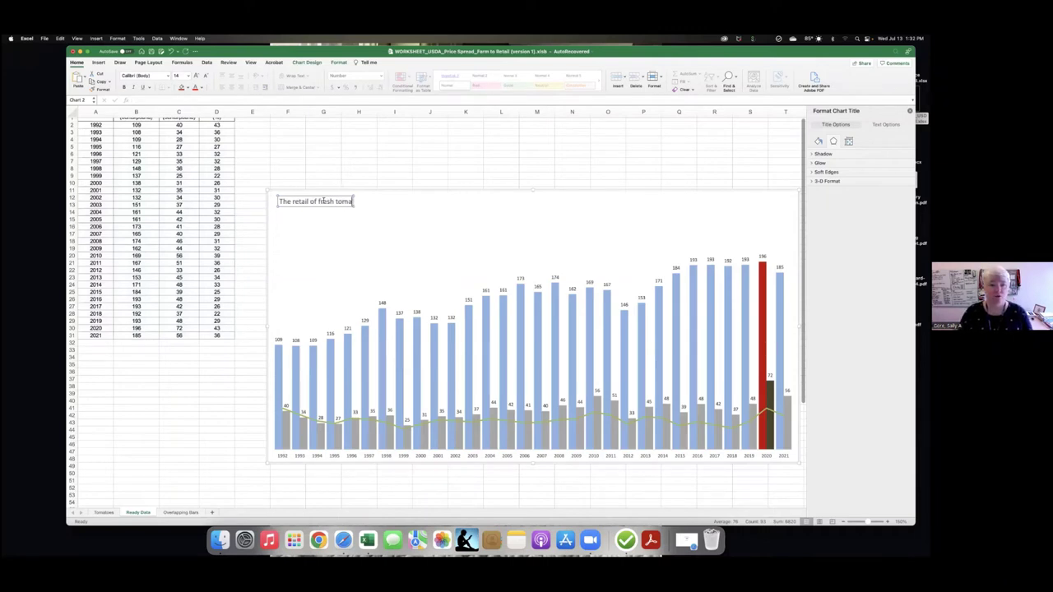
{"action": "type", "text": "toes ("}
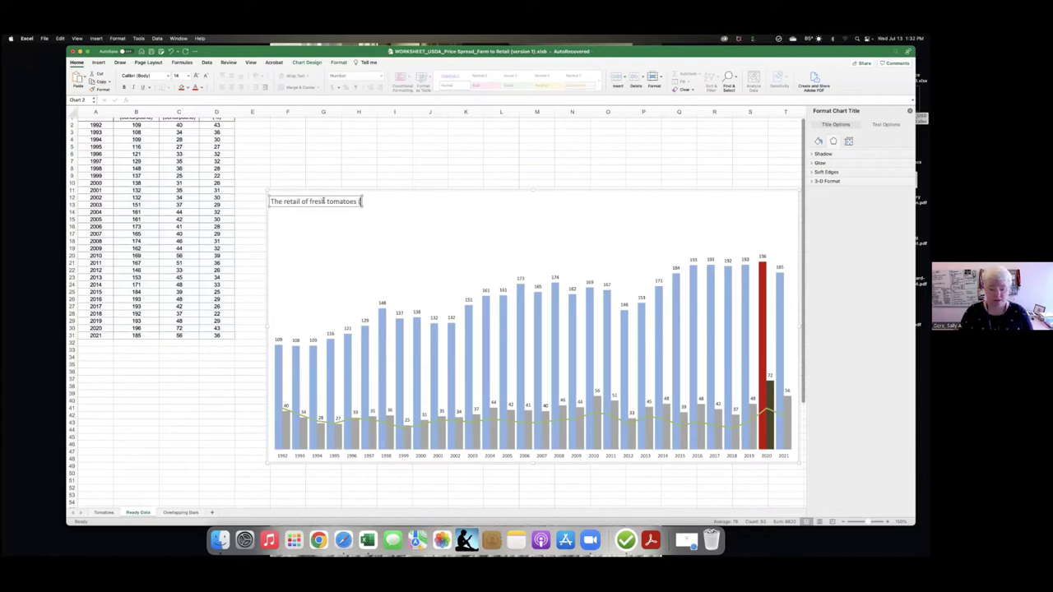
{"action": "type", "text": "cent"}
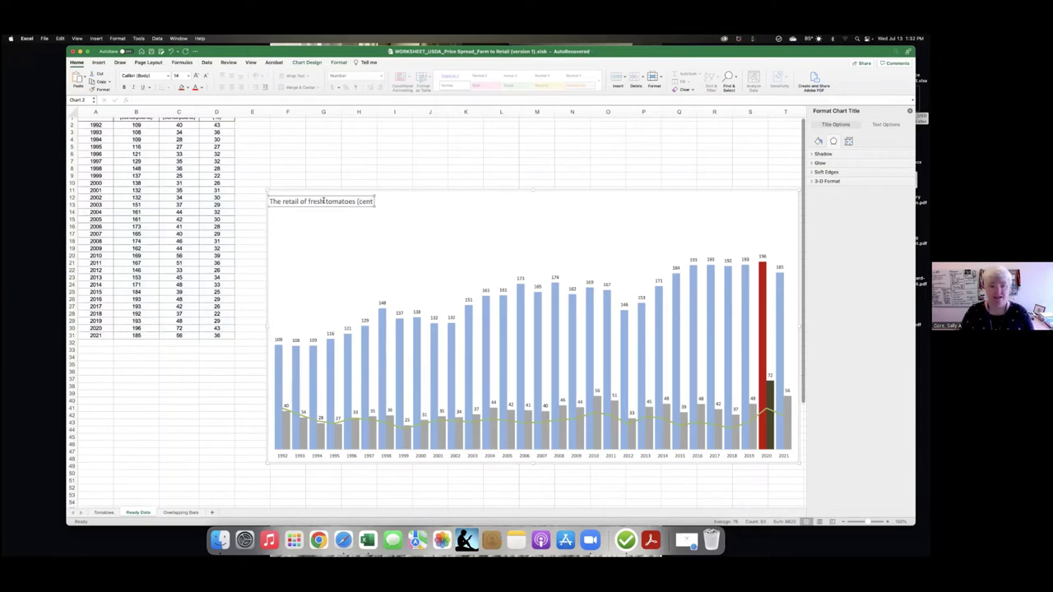
{"action": "type", "text": "s/"}
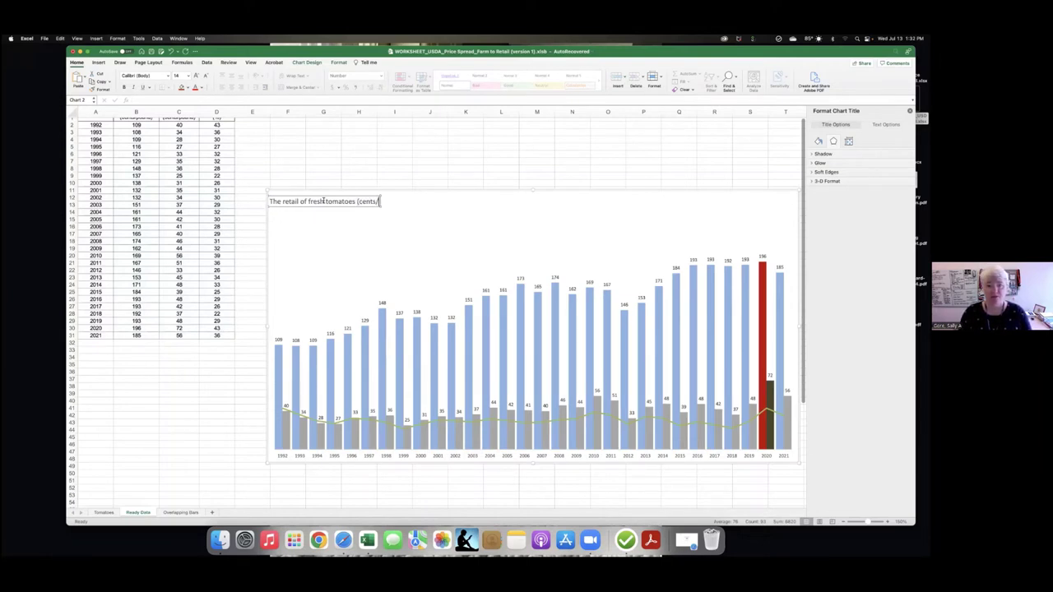
{"action": "type", "text": "/pound)"}
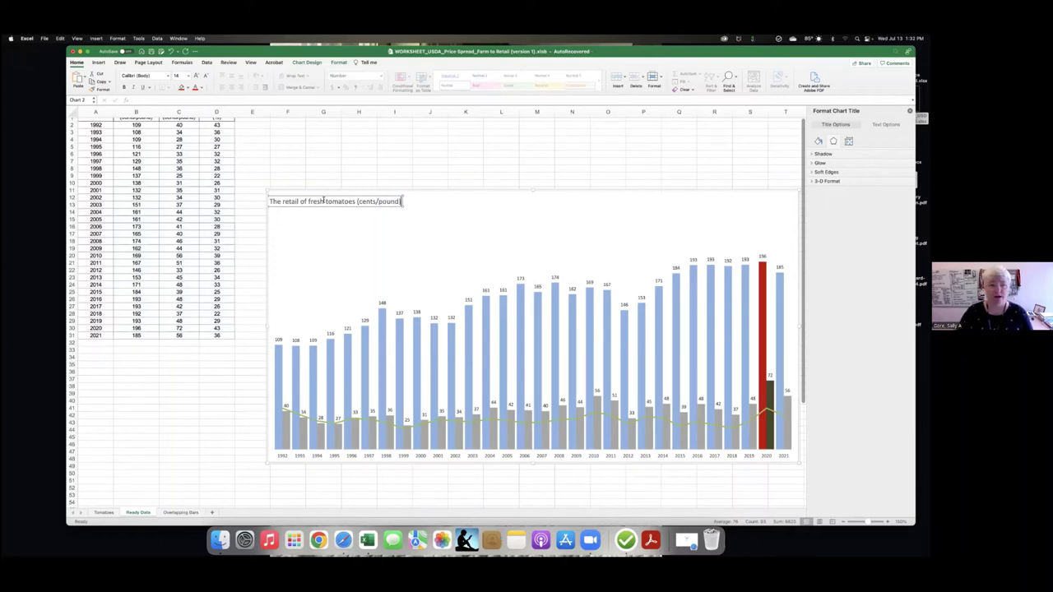
{"action": "scroll", "coordinate": [330, 175], "scroll_direction": "up", "scroll_amount": 1}
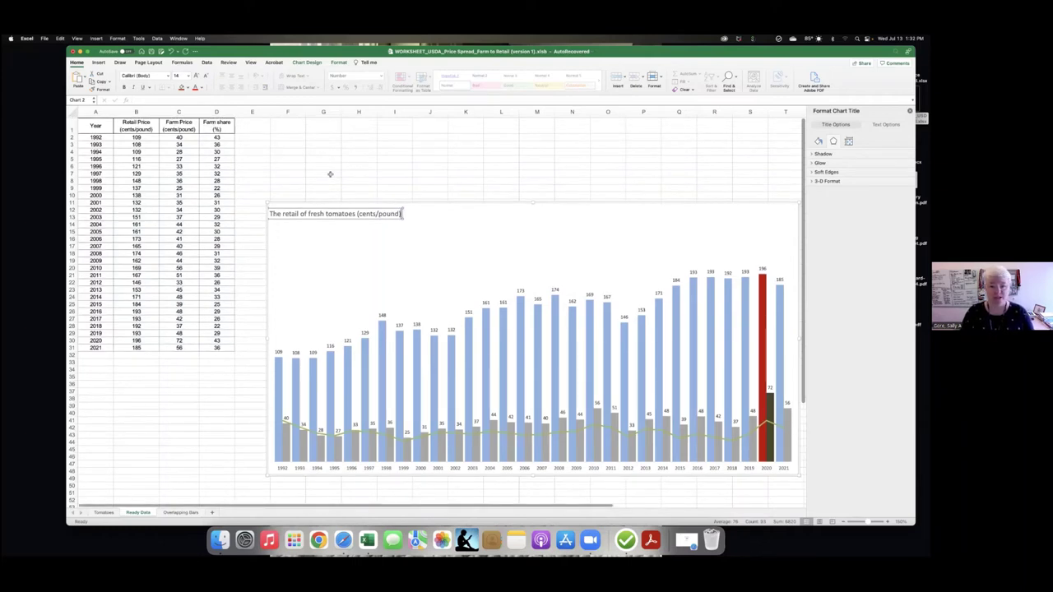
{"action": "left_click", "coordinate": [445, 215]}
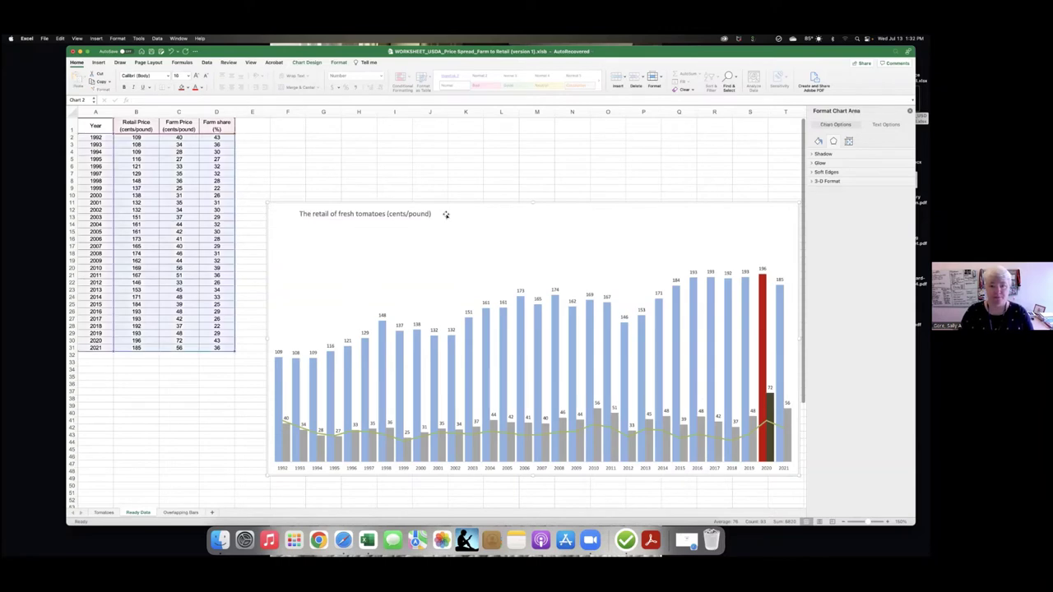
Extend the end of the chart title with "was the highest during COVID-19 than any other time during the past 30 years.".
{"action": "left_click", "coordinate": [433, 214]}
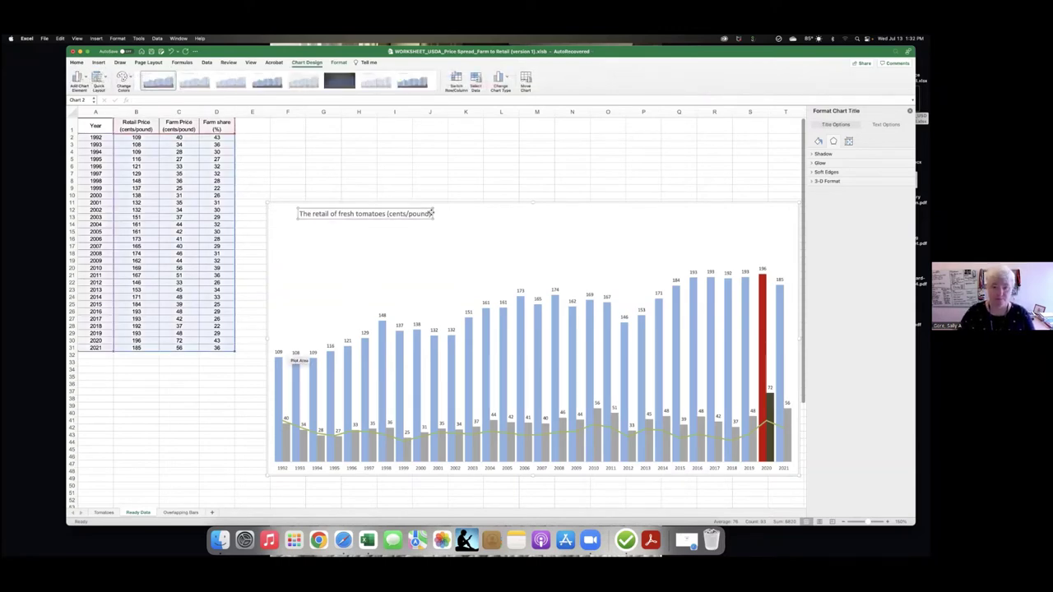
{"action": "left_click", "coordinate": [429, 213]}
{"action": "type", "text": "w"}
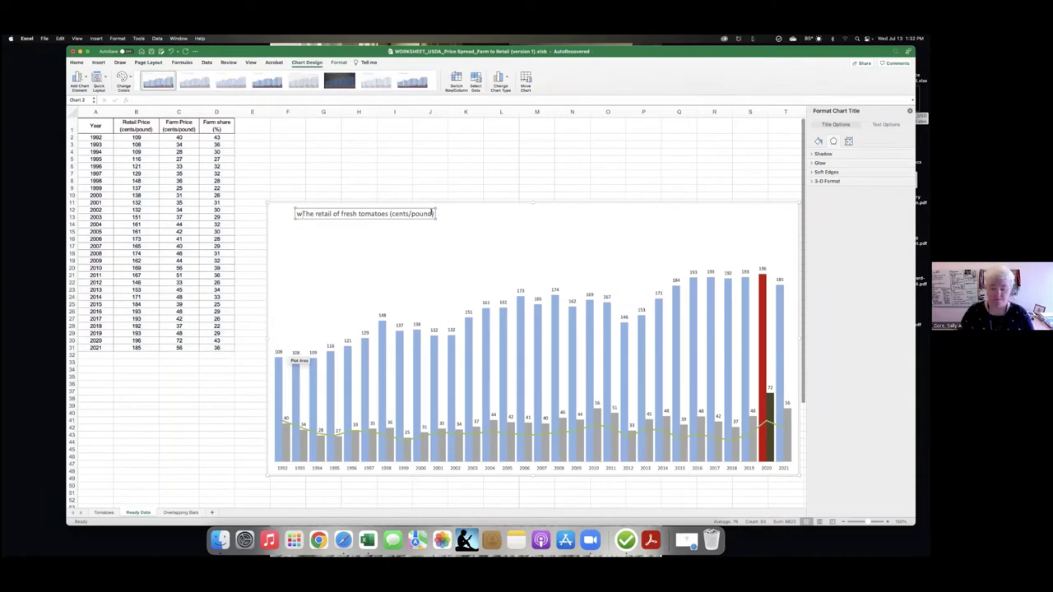
{"action": "key", "text": "BackSpace"}
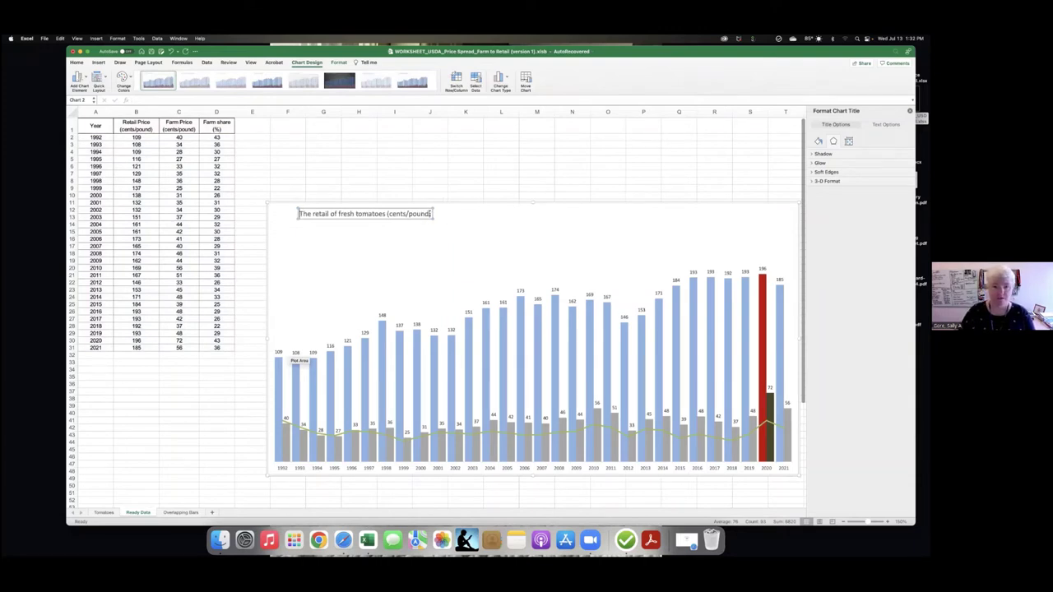
{"action": "left_click", "coordinate": [433, 213]}
{"action": "type", "text": "was the high"}
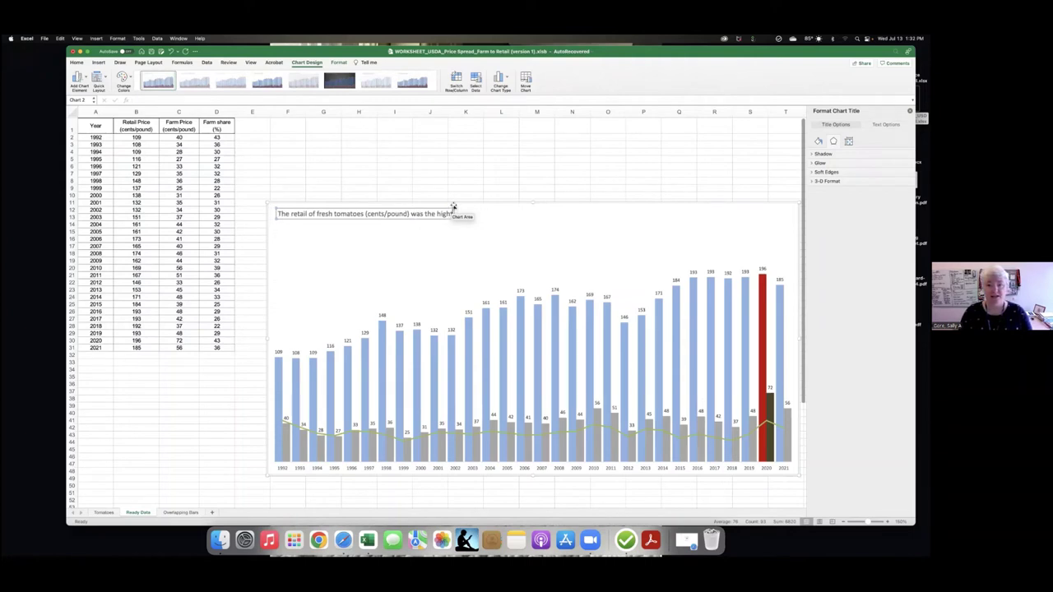
{"action": "type", "text": "est"}
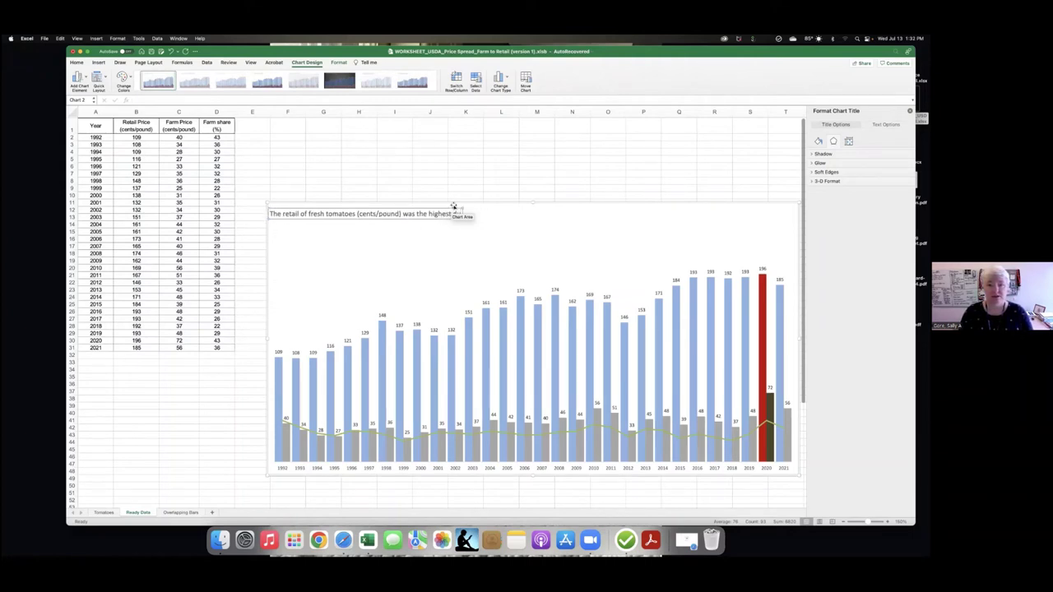
{"action": "type", "text": " during COVID"}
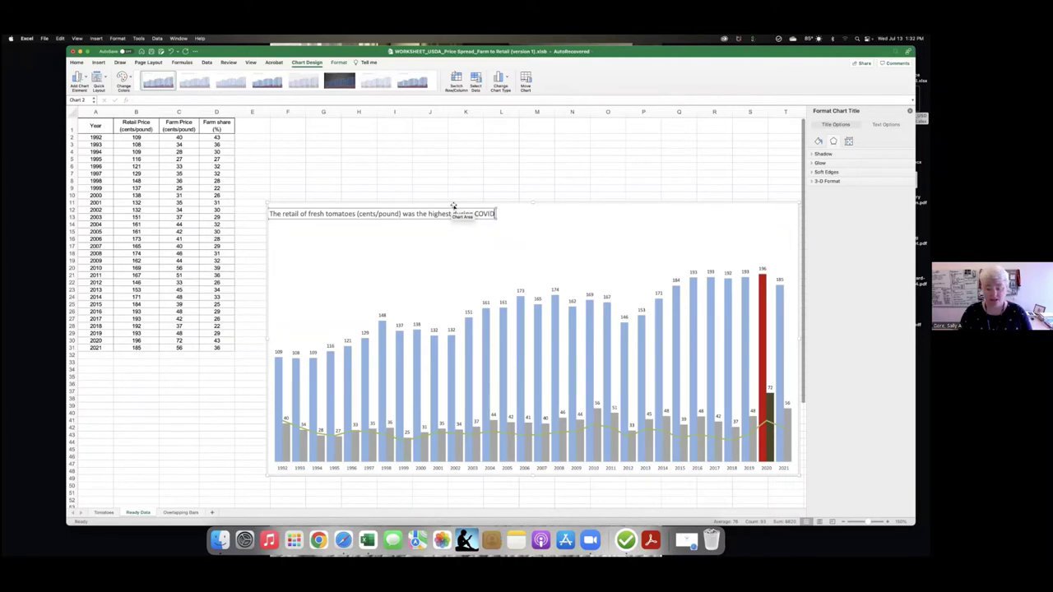
{"action": "type", "text": "-19 thank"}
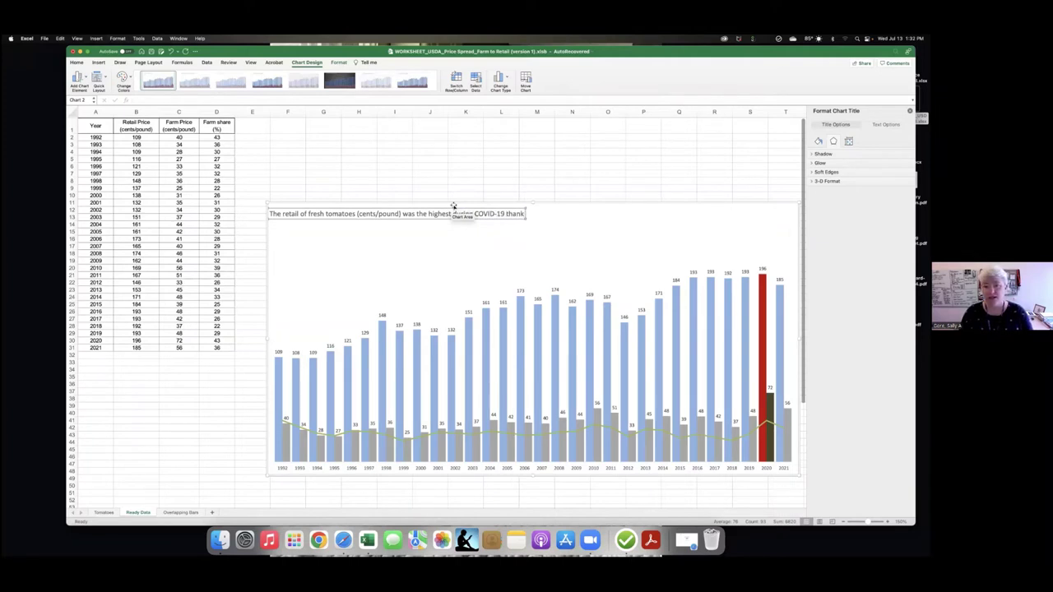
{"action": "key", "text": "BackSpace"}
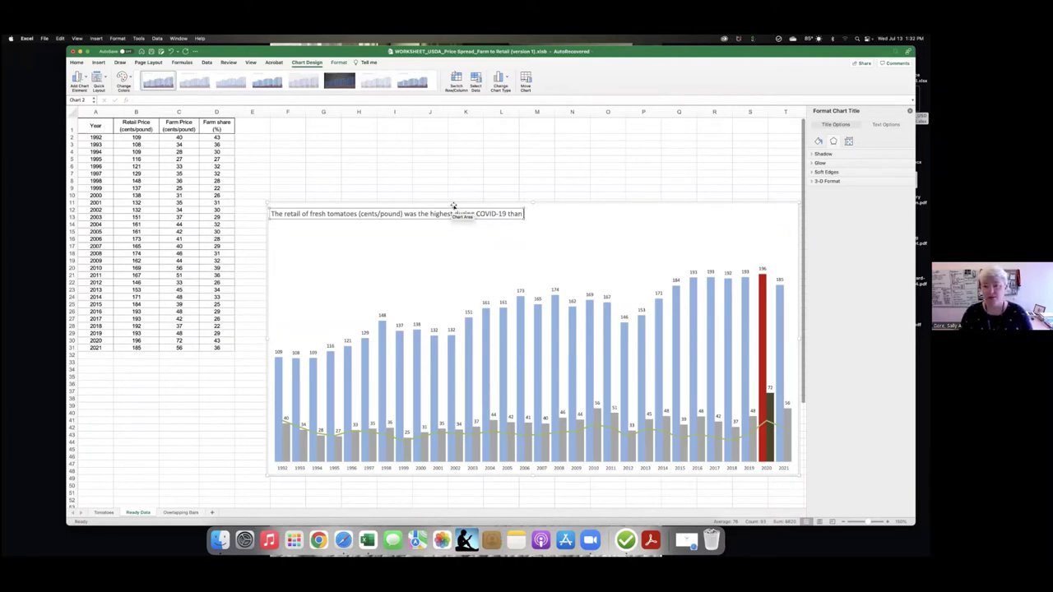
{"action": "type", "text": "an"}
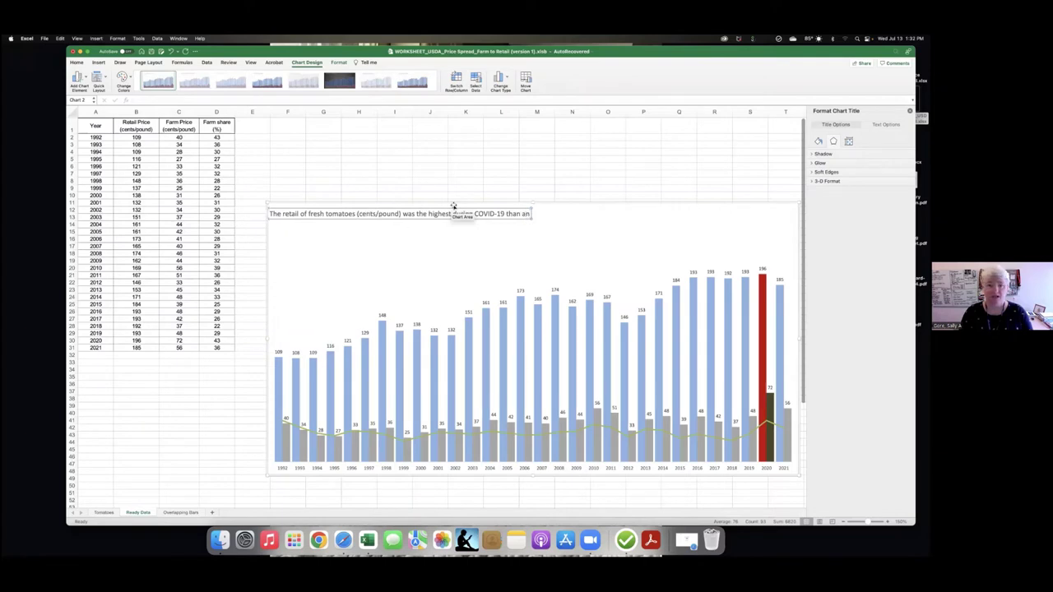
{"action": "type", "text": "y other time du"}
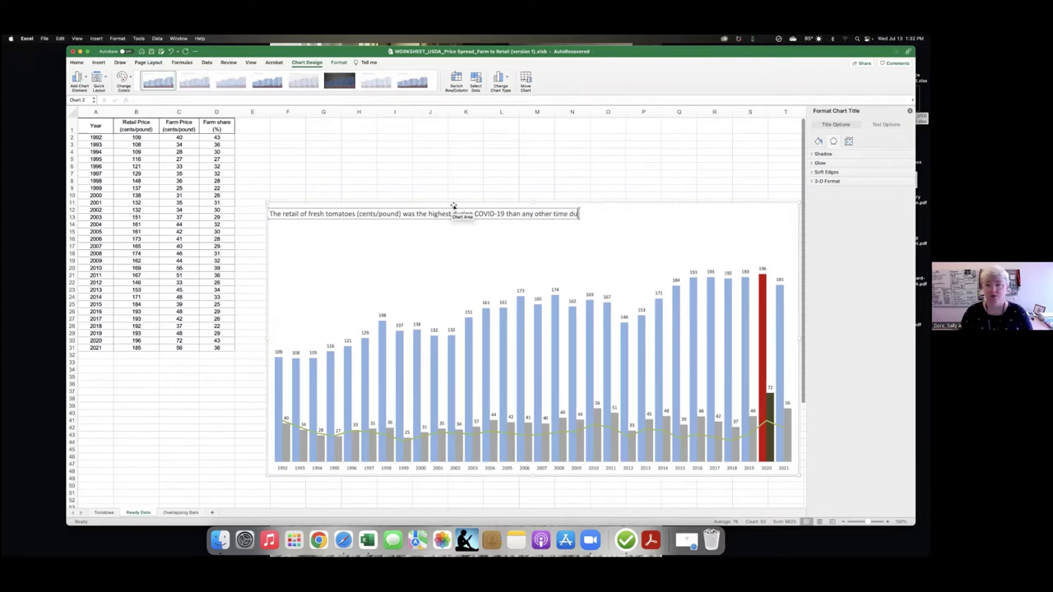
{"action": "type", "text": "ring the past"}
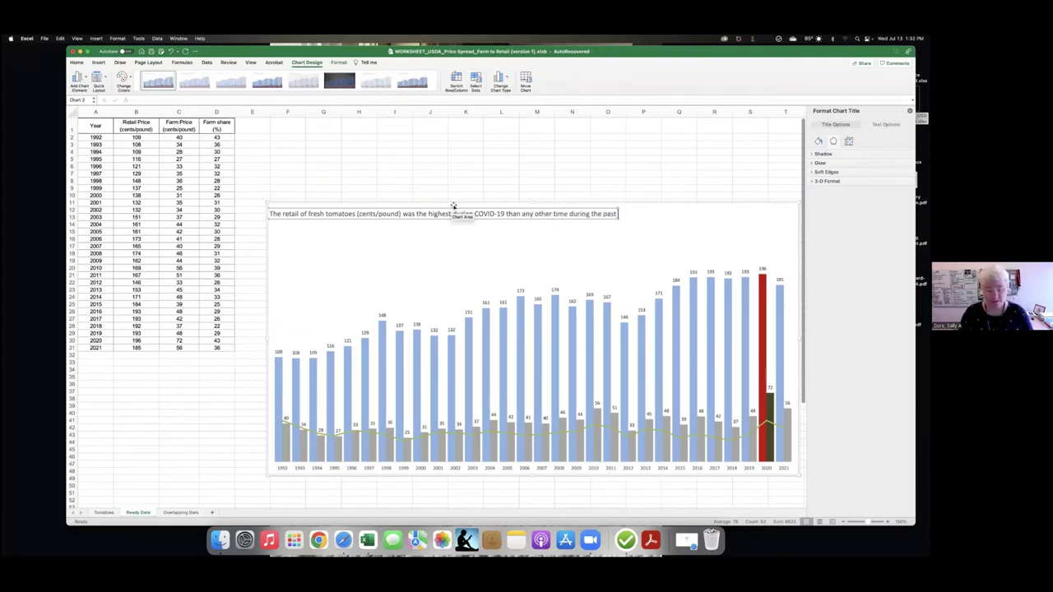
{"action": "type", "text": " 30 years"}
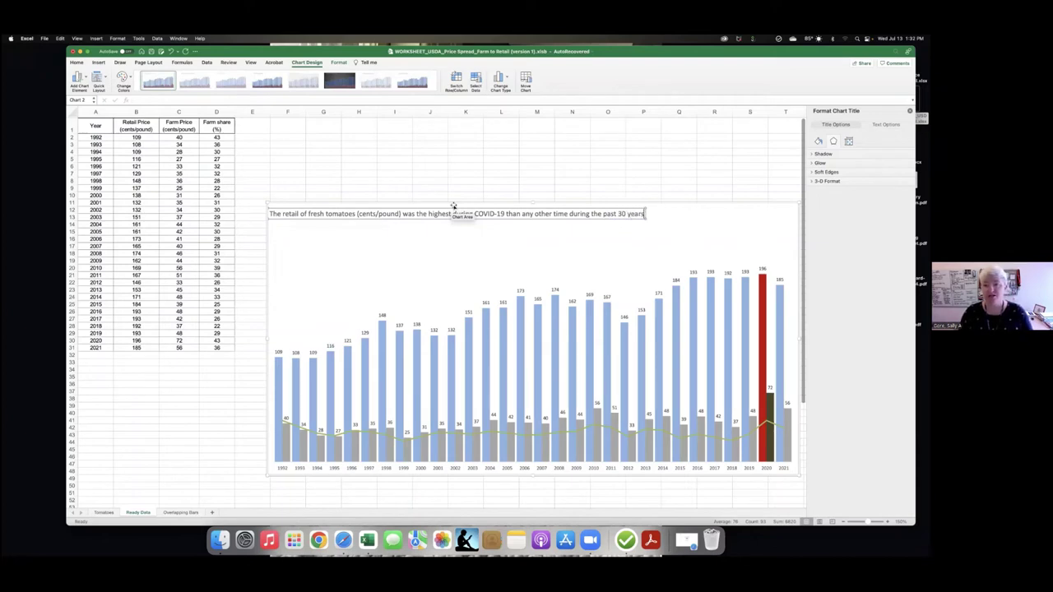
{"action": "type", "text": "."}
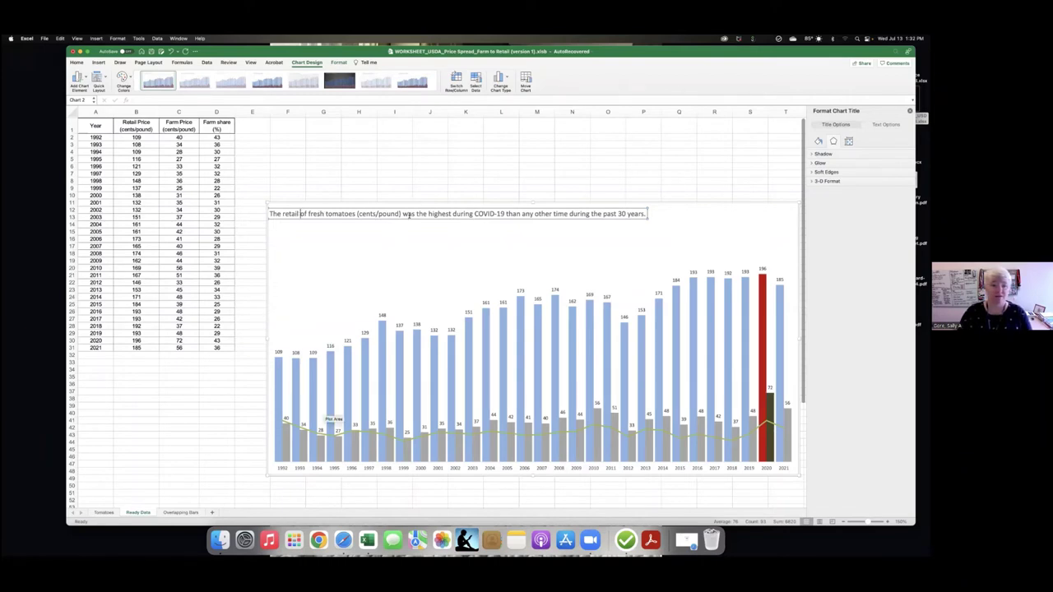
Insert "price and farm price" after "The retail" in the chart title.
{"action": "type", "text": "price "}
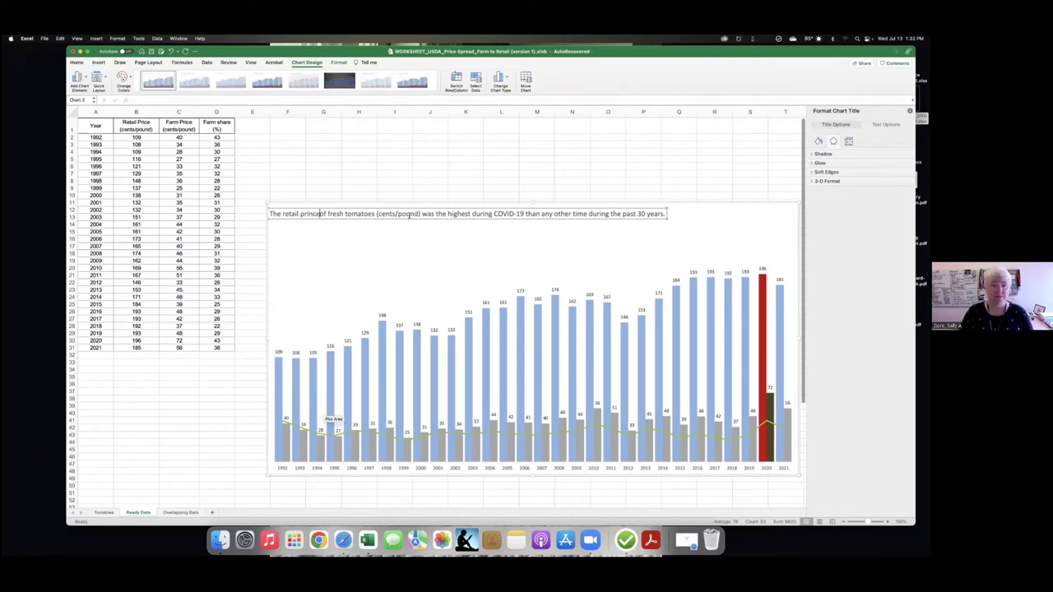
{"action": "type", "text": "and farm "}
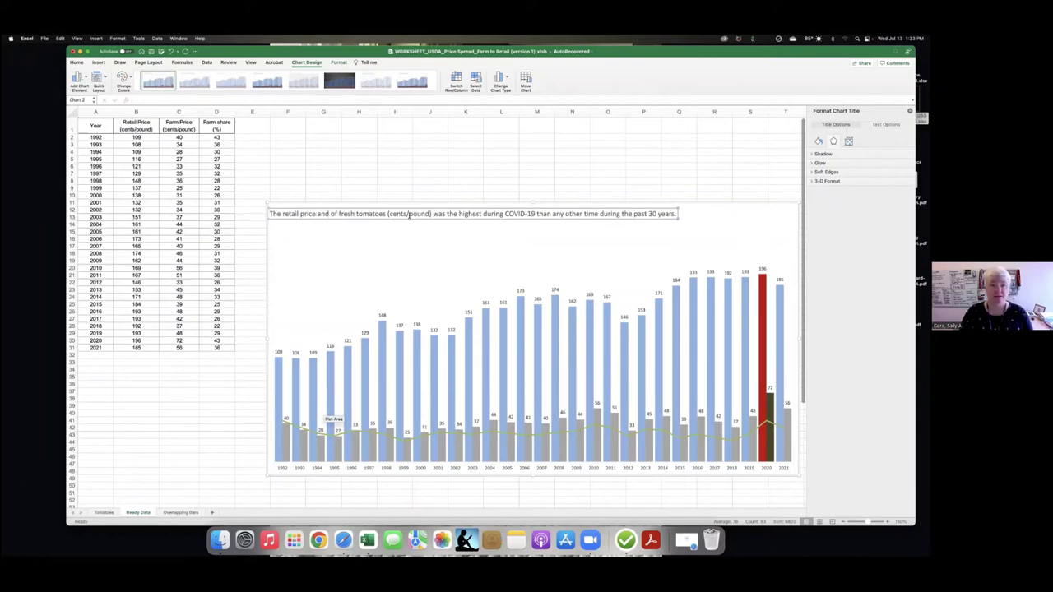
{"action": "type", "text": " price"}
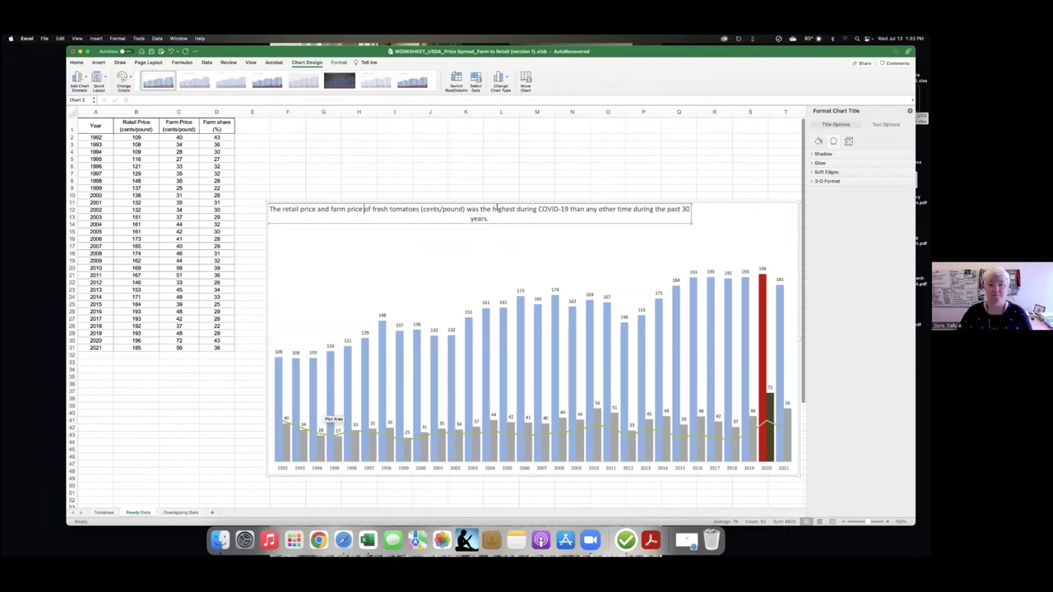
Append the sentence "Farm share (%) has remained relatively stable." to the end of the chart title.
{"action": "left_click", "coordinate": [491, 218]}
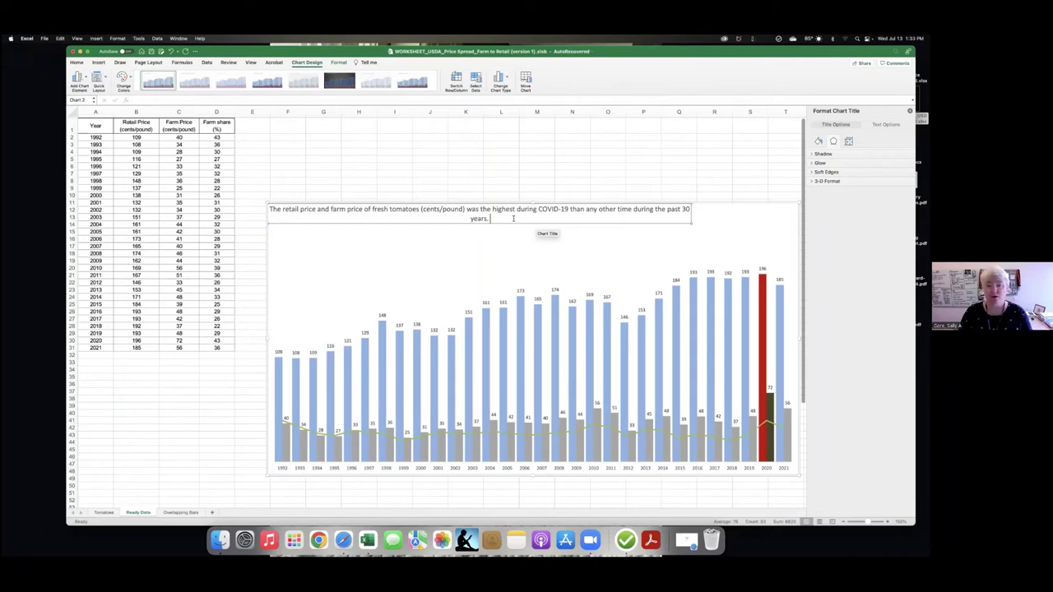
{"action": "type", "text": "rm "}
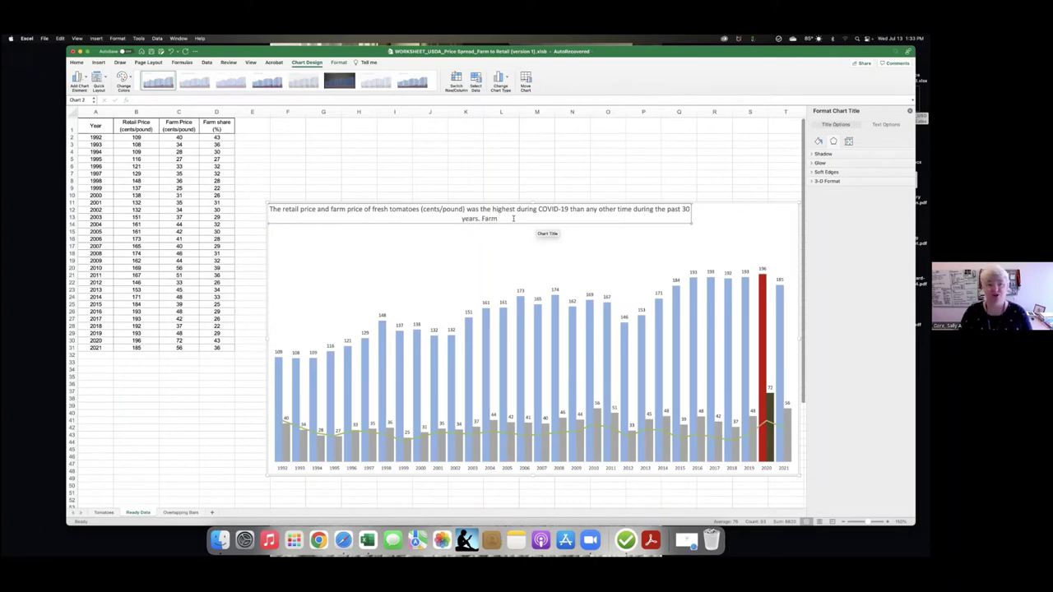
{"action": "type", "text": "share "}
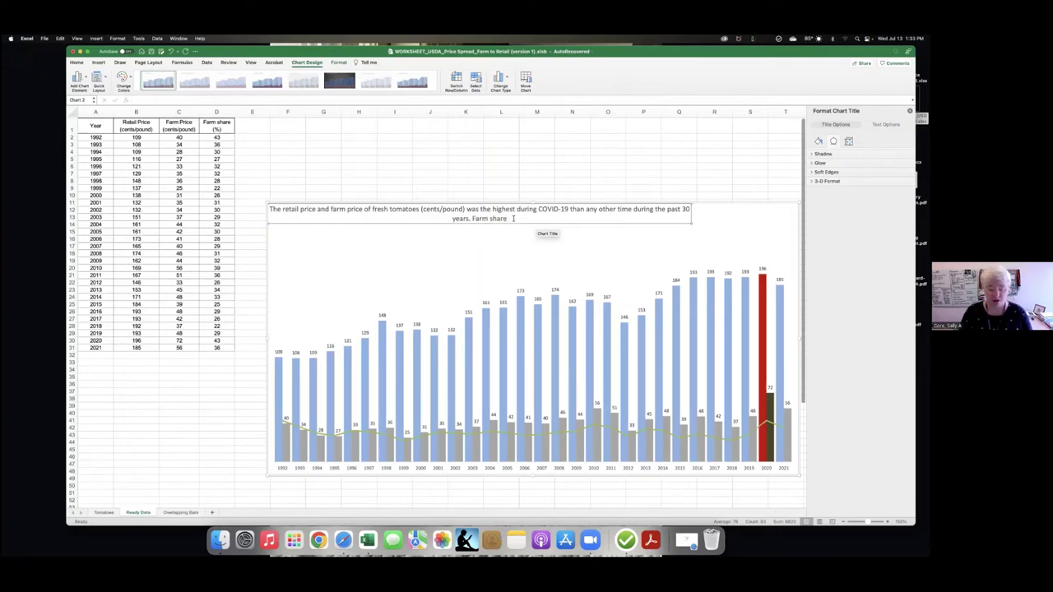
{"action": "type", "text": "(%) ha"}
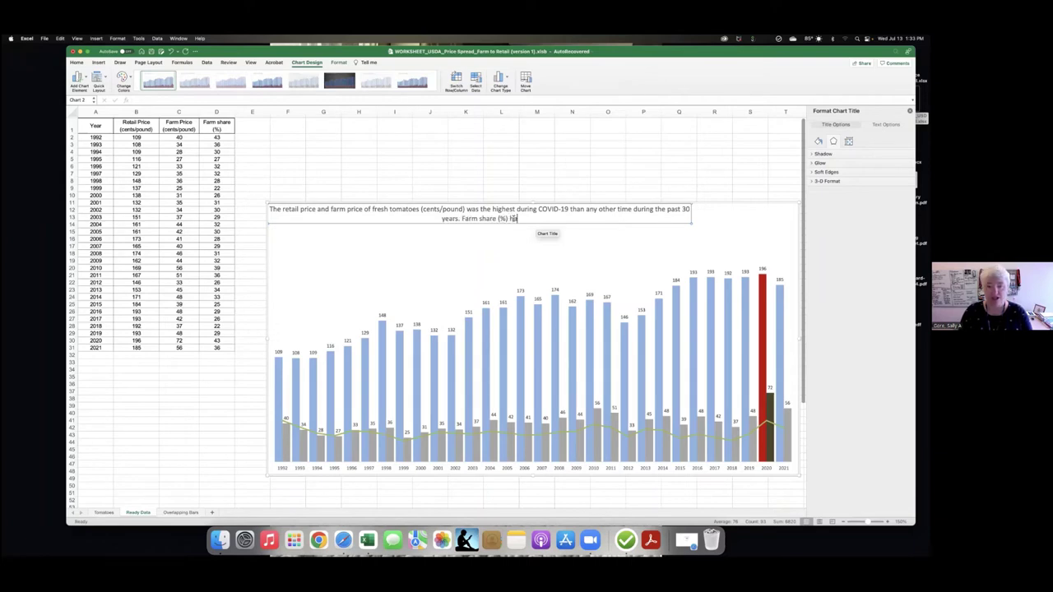
{"action": "type", "text": "s remained"}
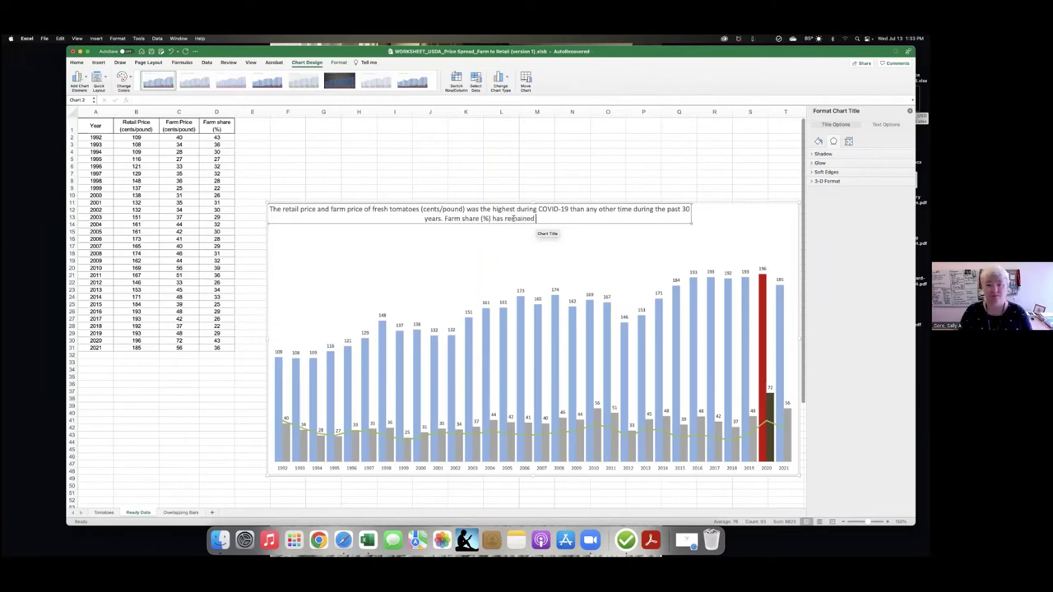
{"action": "type", "text": " ra"}
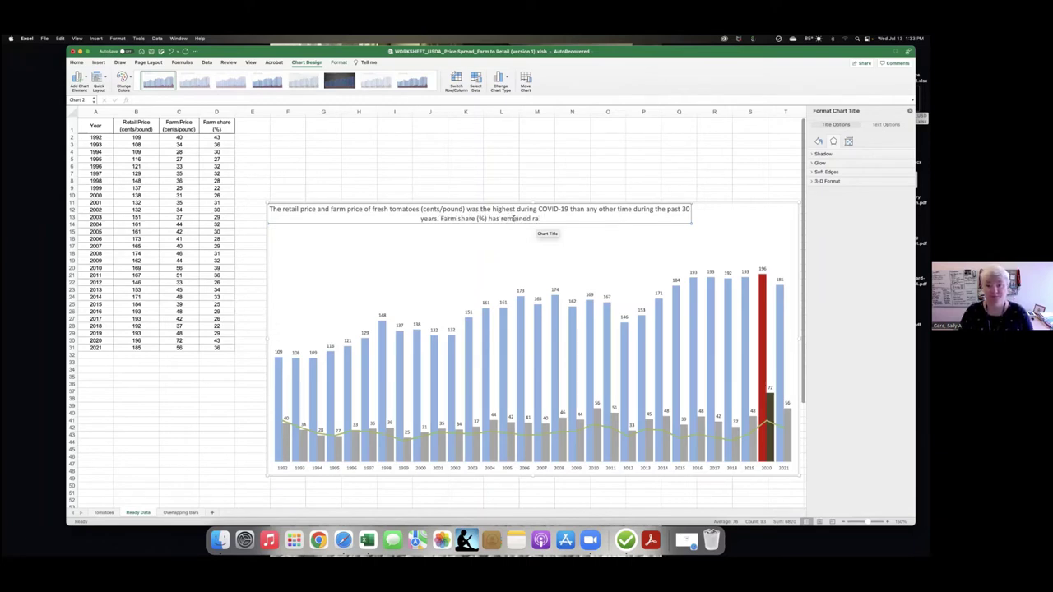
{"action": "key", "text": "BackSpace"}
{"action": "type", "text": "elatively"}
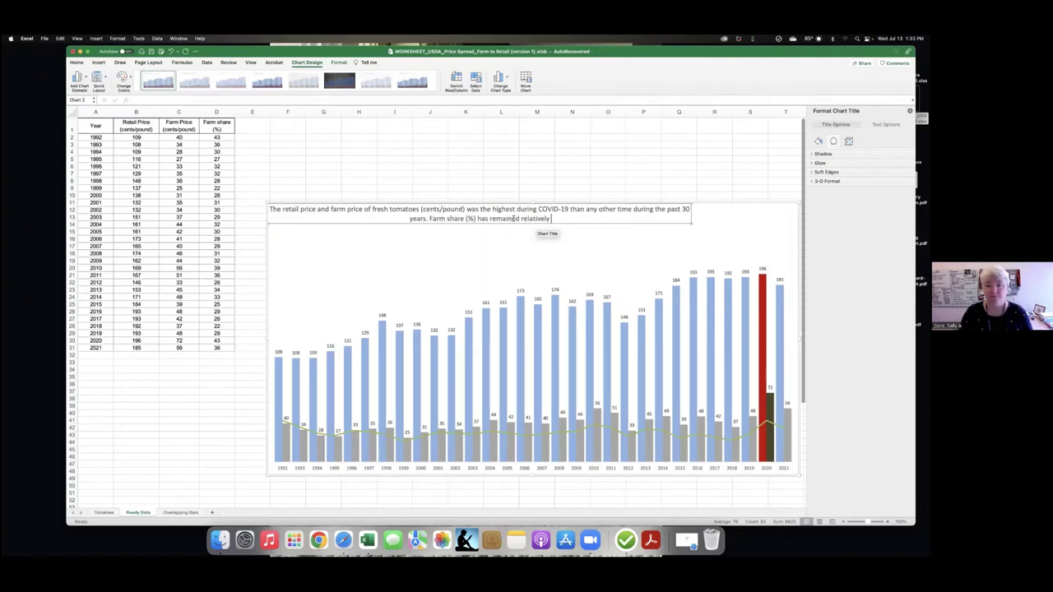
{"action": "type", "text": " stable."}
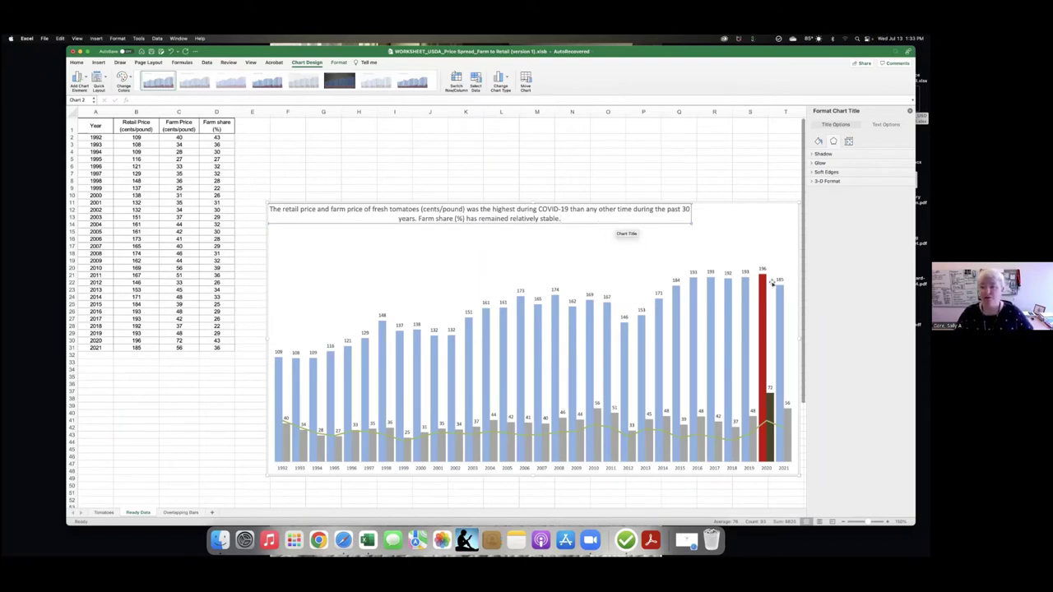
Format the words "retail price" in the chart title as bold dark red to match the highlighted 2020 retail bar.
{"action": "mouse_move", "coordinate": [761, 280]}
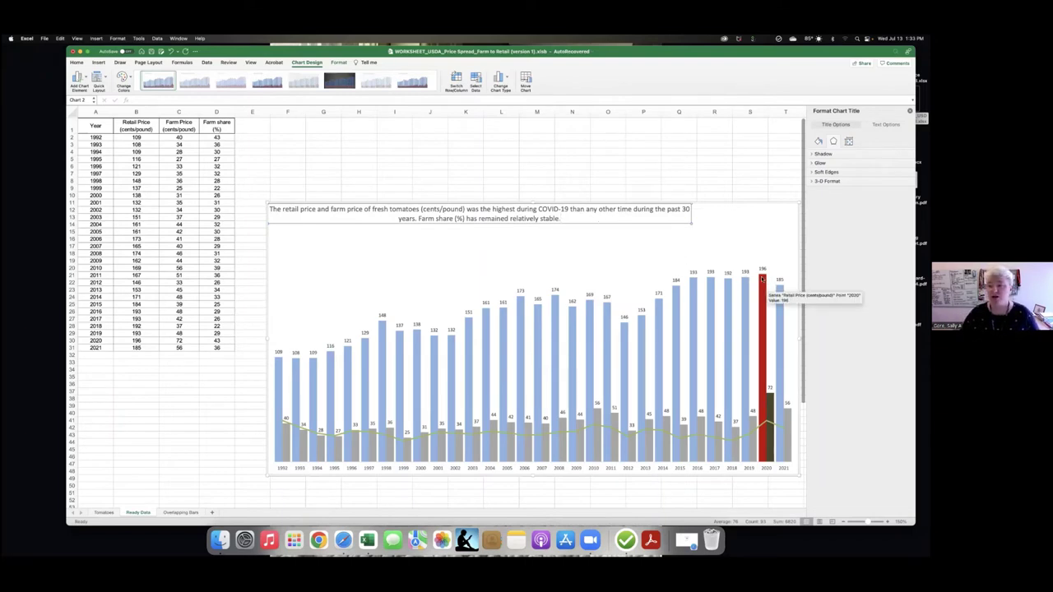
{"action": "mouse_move", "coordinate": [786, 305]}
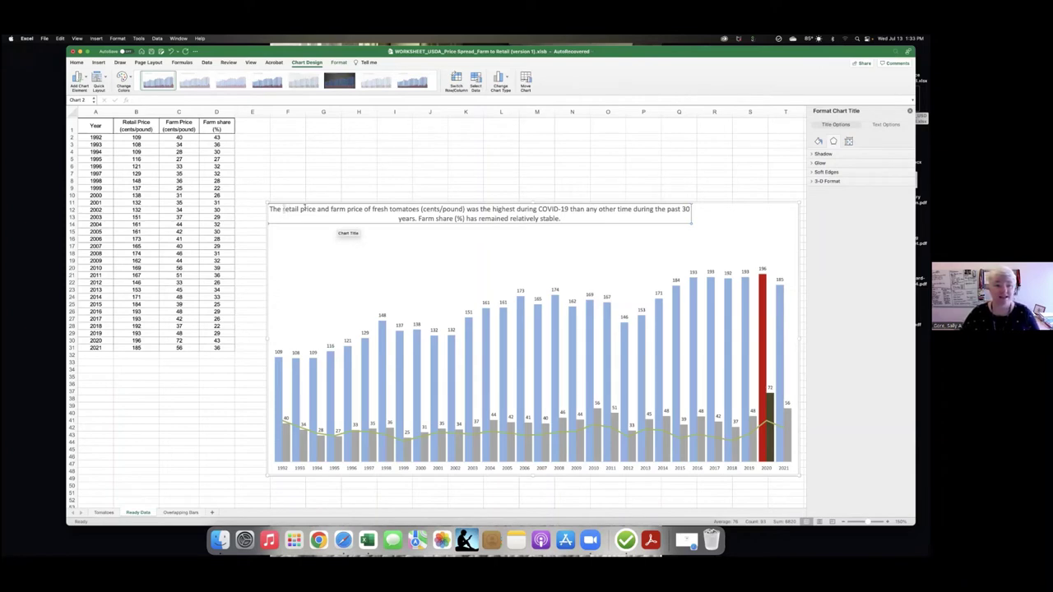
{"action": "left_click_drag", "start_coordinate": [283, 209], "coordinate": [312, 209]}
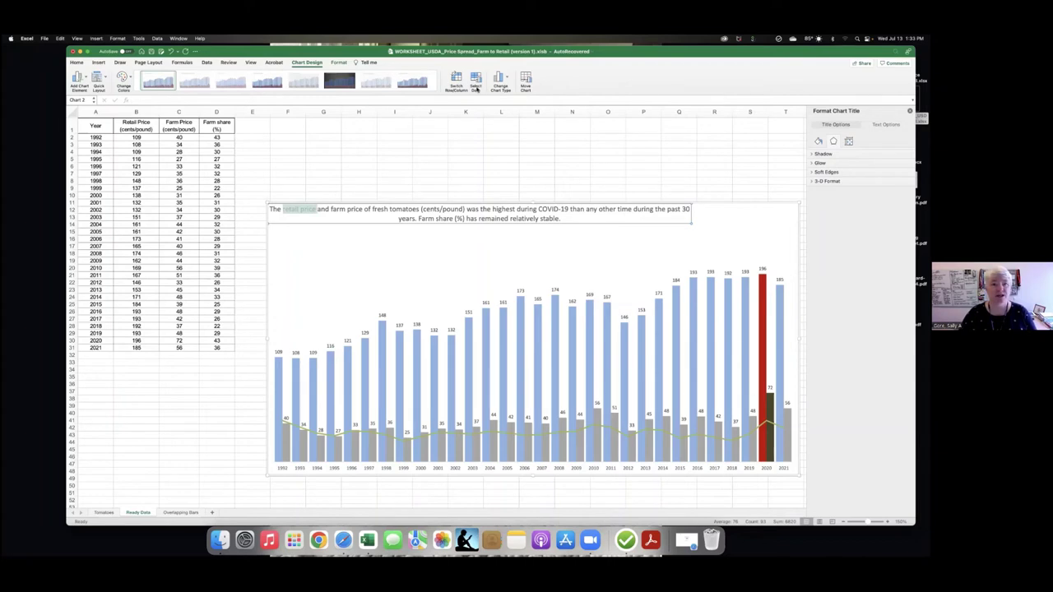
{"action": "left_click", "coordinate": [75, 98]}
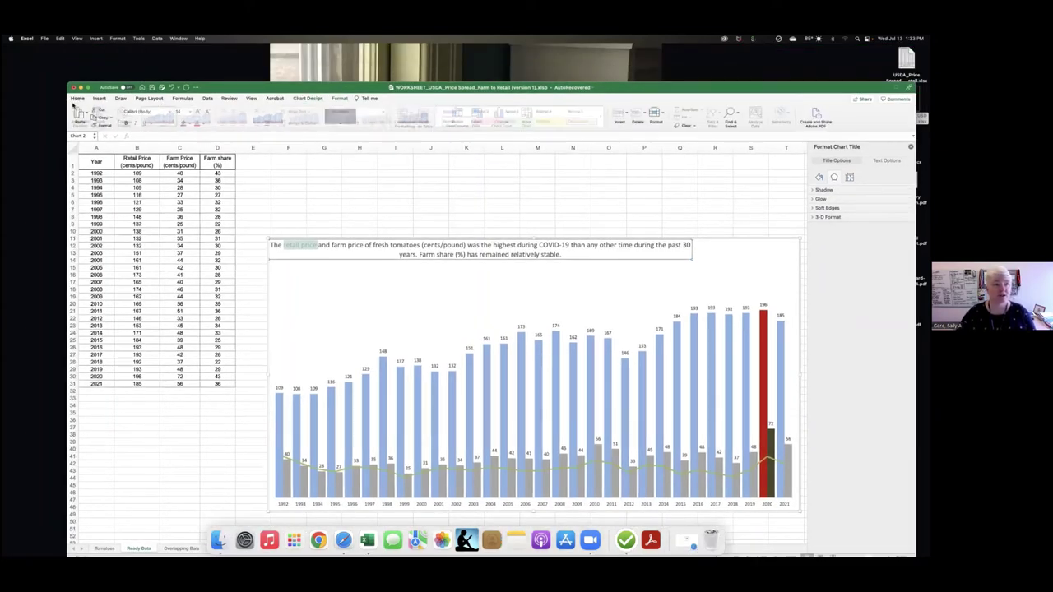
{"action": "left_click", "coordinate": [200, 124]}
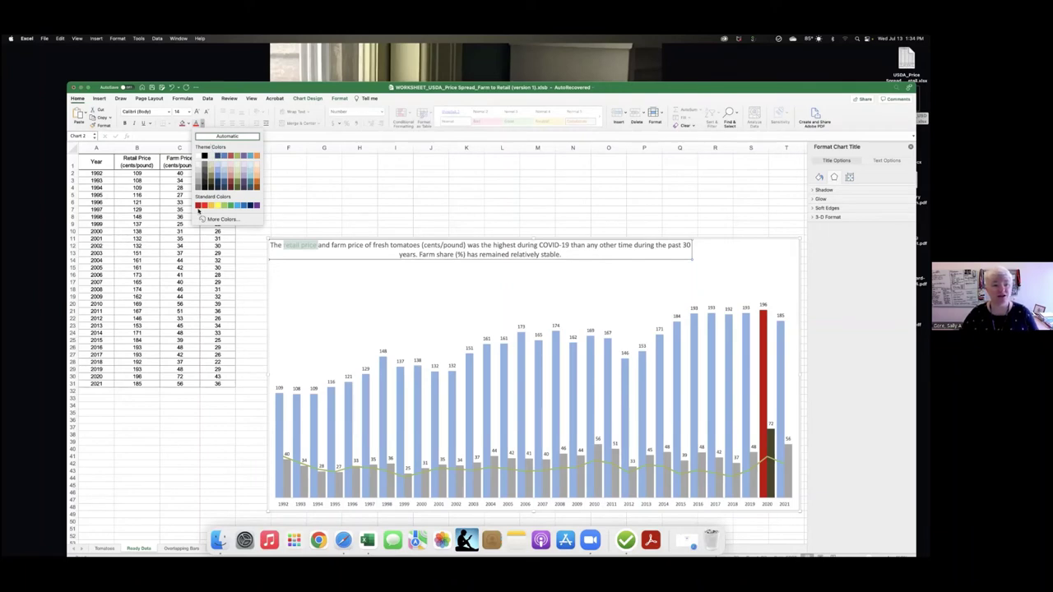
{"action": "left_click", "coordinate": [198, 205]}
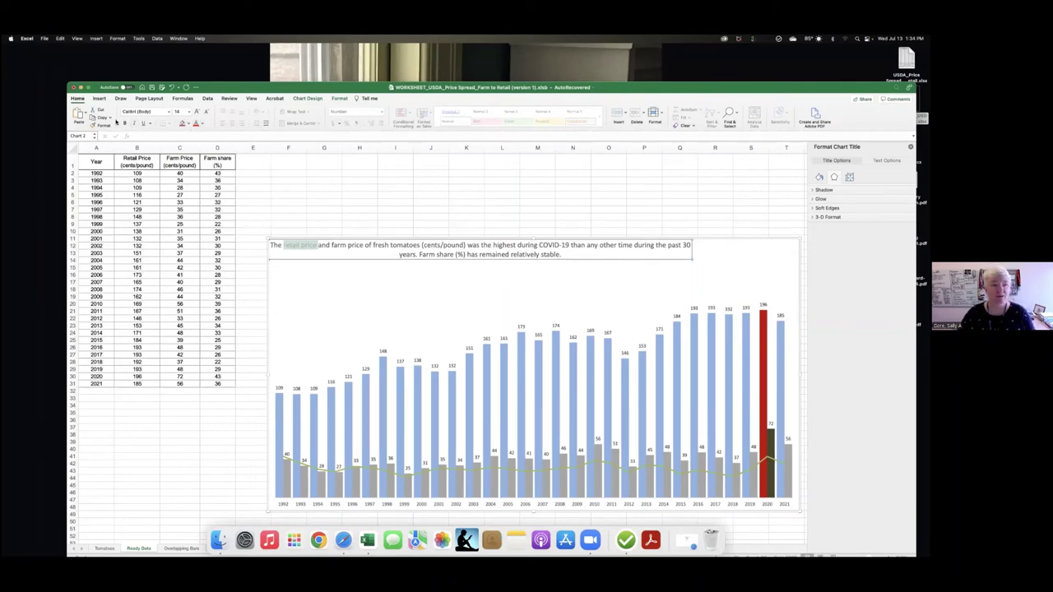
{"action": "left_click", "coordinate": [122, 124]}
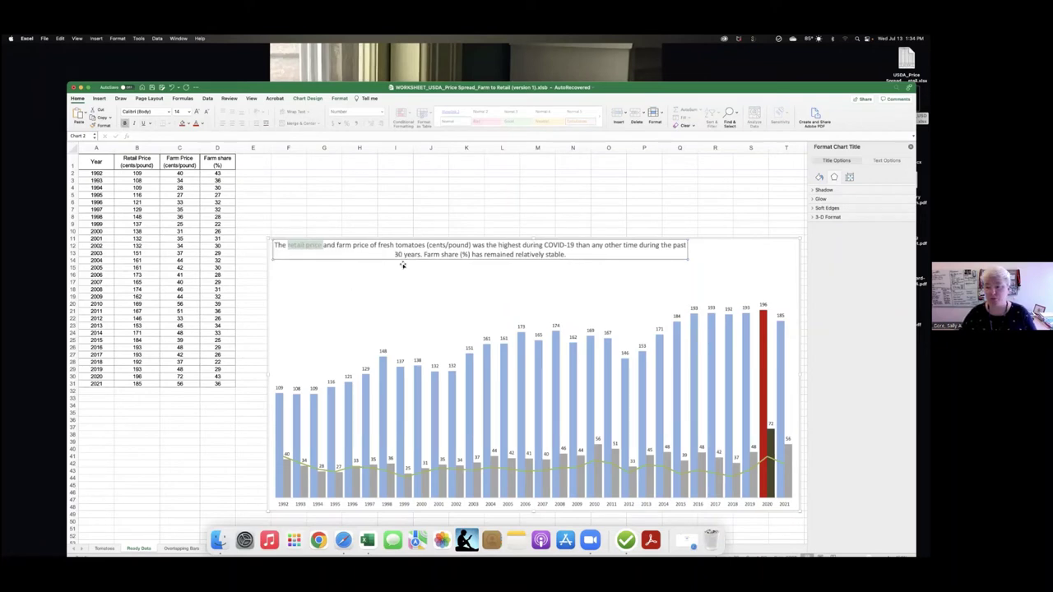
Format the words "farm price" in the chart title as bold dark green to match the highlighted 2020 farm price bar.
{"action": "left_click", "coordinate": [356, 244]}
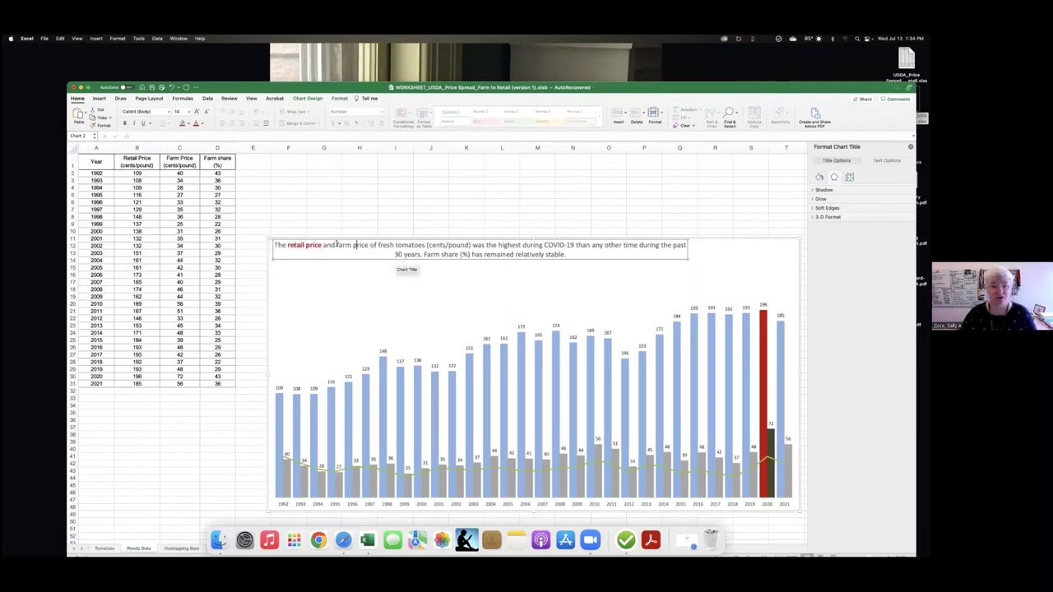
{"action": "left_click_drag", "start_coordinate": [336, 244], "coordinate": [366, 241]}
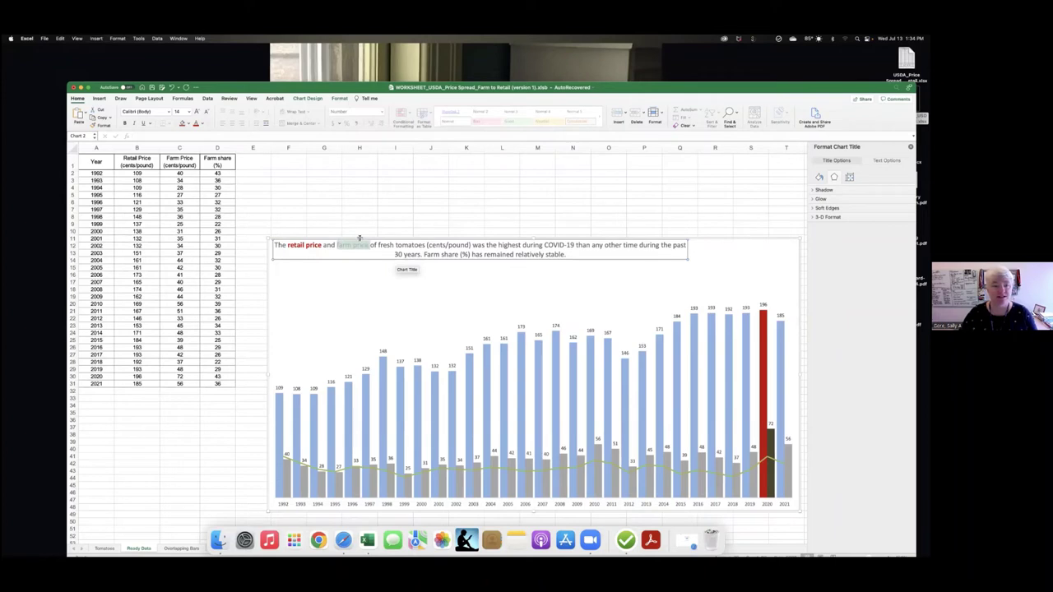
{"action": "left_click", "coordinate": [202, 124]}
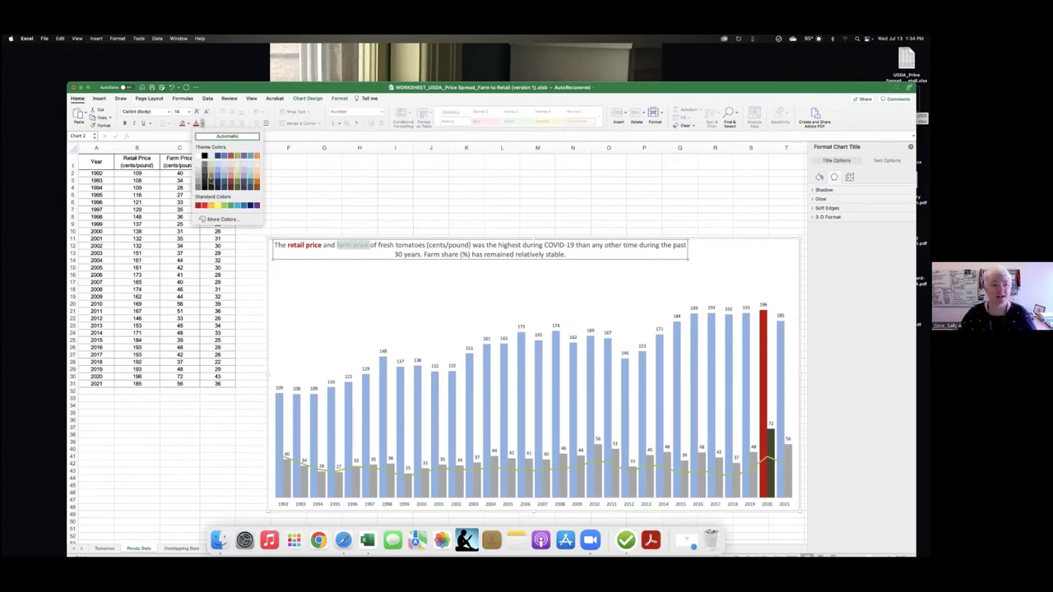
{"action": "left_click", "coordinate": [210, 181]}
{"action": "key", "text": "ctrl+b"}
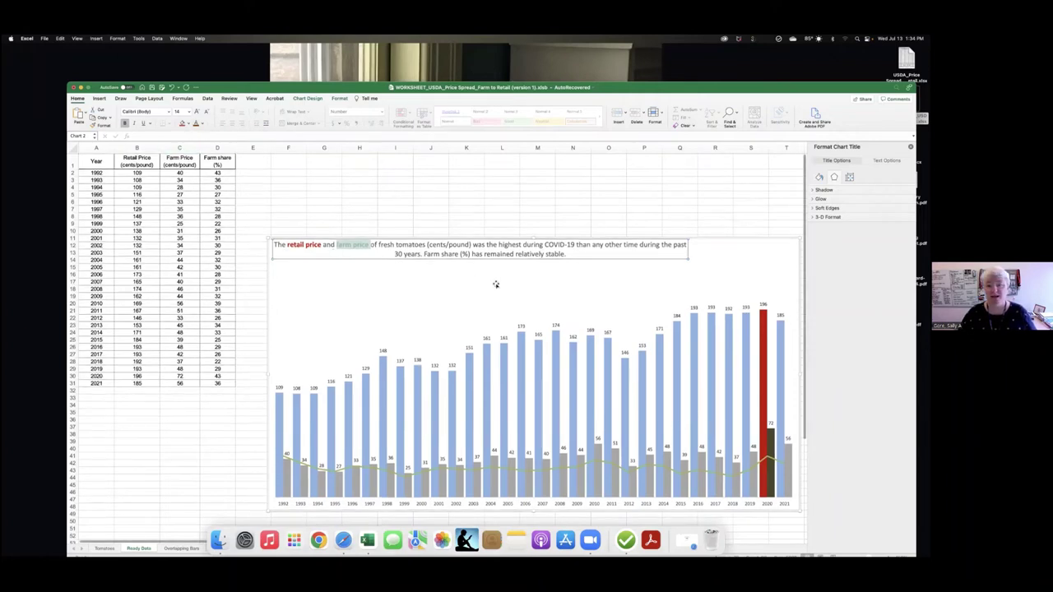
{"action": "left_click", "coordinate": [424, 281]}
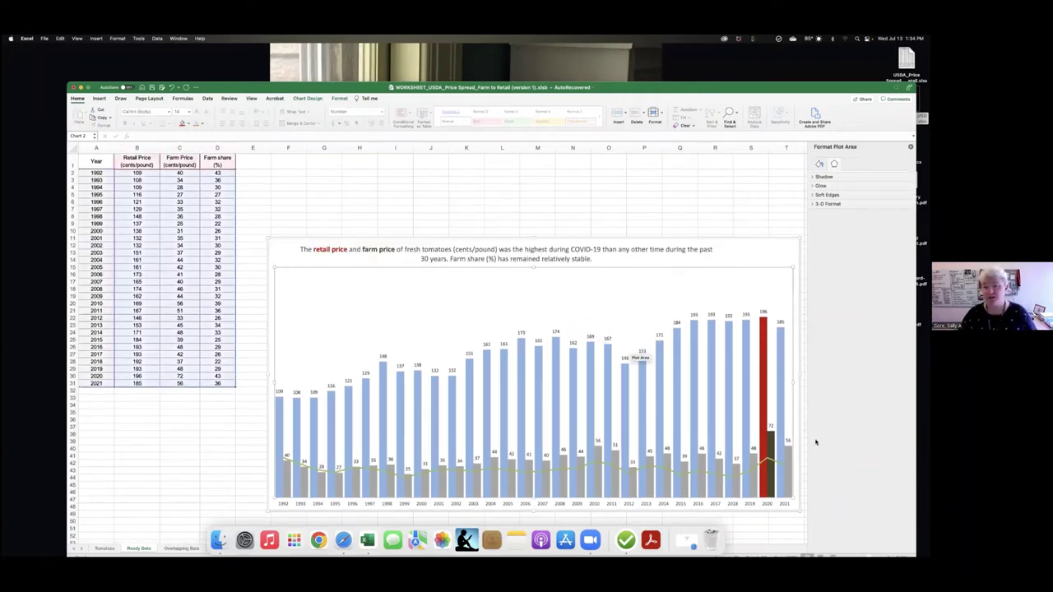
Format the words "Farm share" in the chart title as bold olive green to match the farm share line.
{"action": "left_click", "coordinate": [450, 257]}
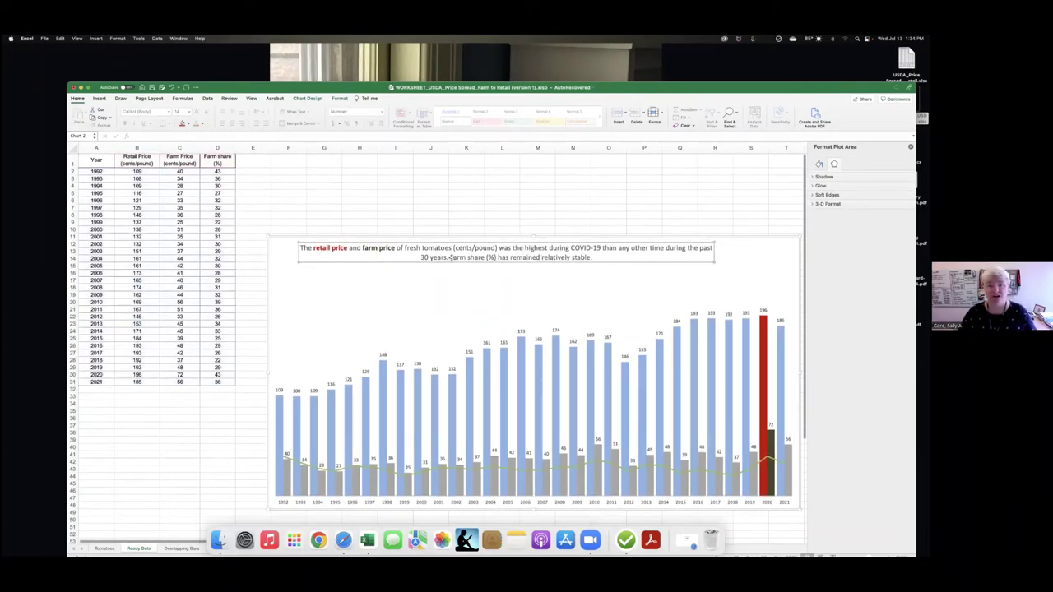
{"action": "left_click_drag", "start_coordinate": [451, 258], "coordinate": [486, 257]}
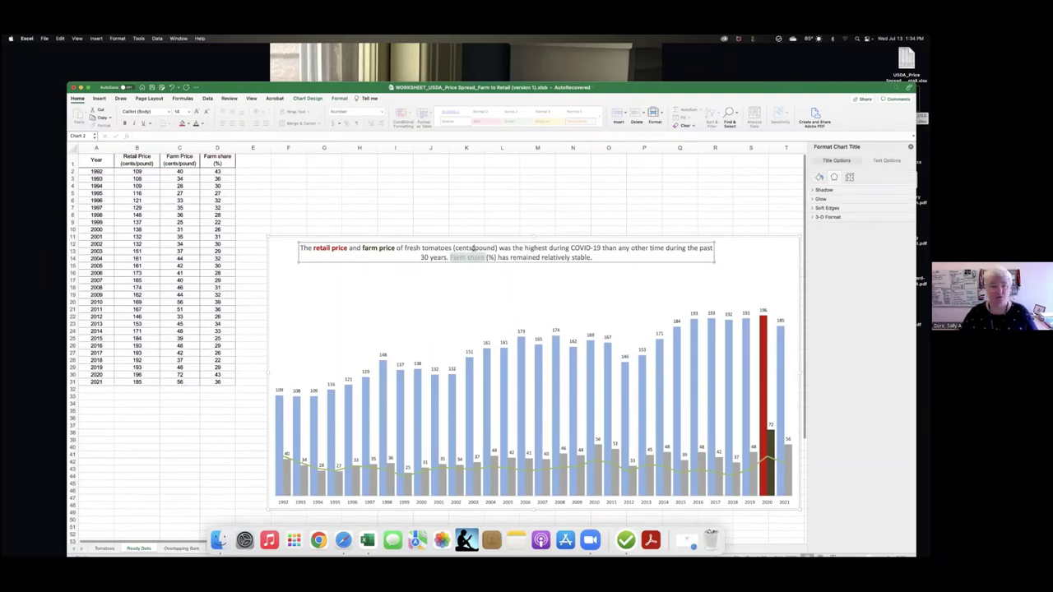
{"action": "left_click", "coordinate": [202, 124]}
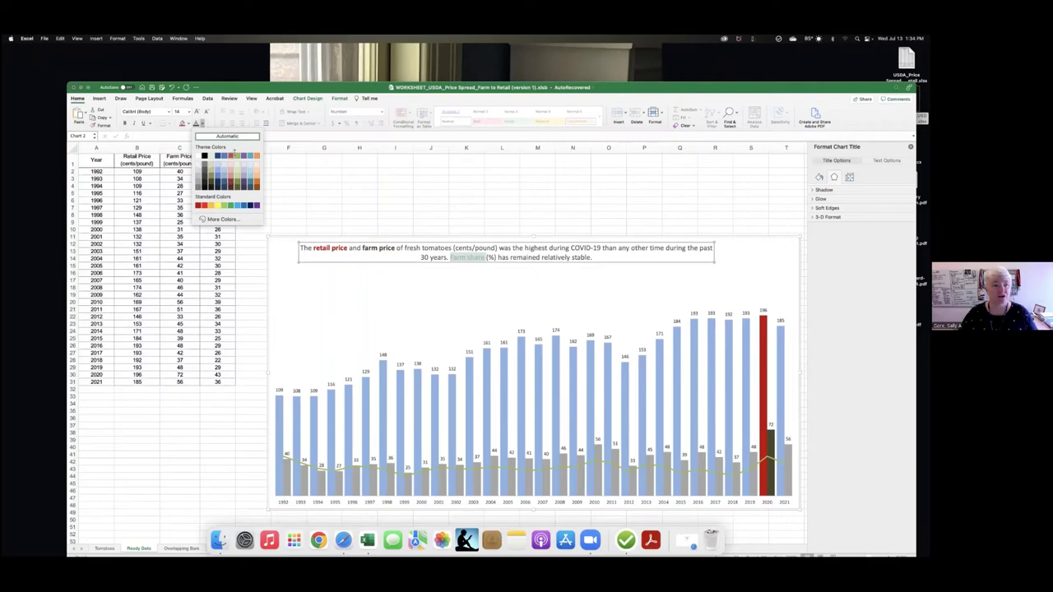
{"action": "left_click", "coordinate": [234, 182]}
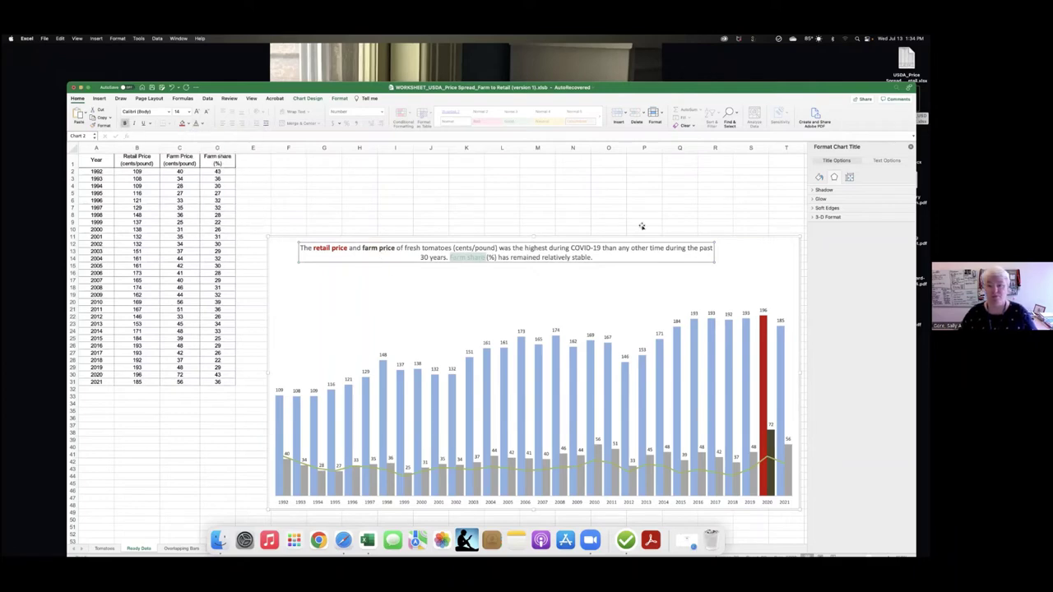
Move the chart up and closer to the data, to about columns E to T and rows 5 to 43.
{"action": "left_click", "coordinate": [715, 235]}
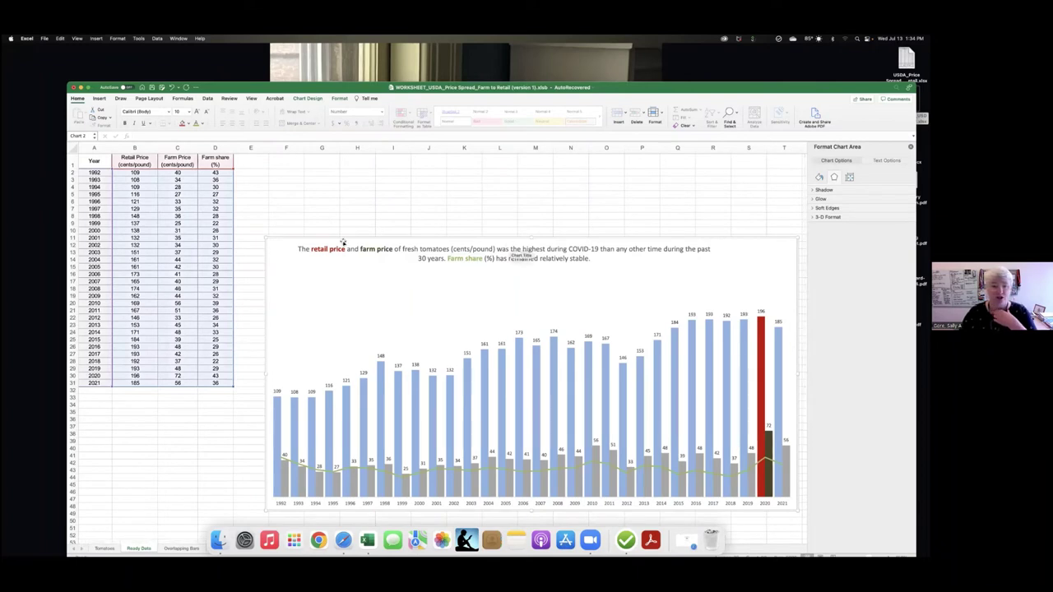
{"action": "left_click_drag", "start_coordinate": [343, 239], "coordinate": [329, 193]}
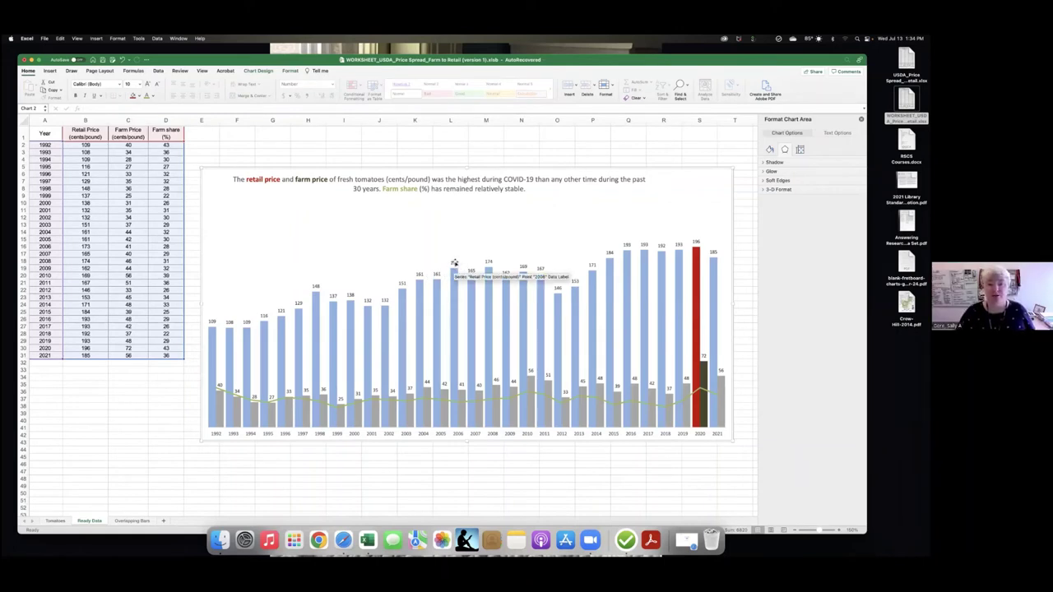
Set the label position of the retail price data labels to Inside End.
{"action": "left_click", "coordinate": [453, 263]}
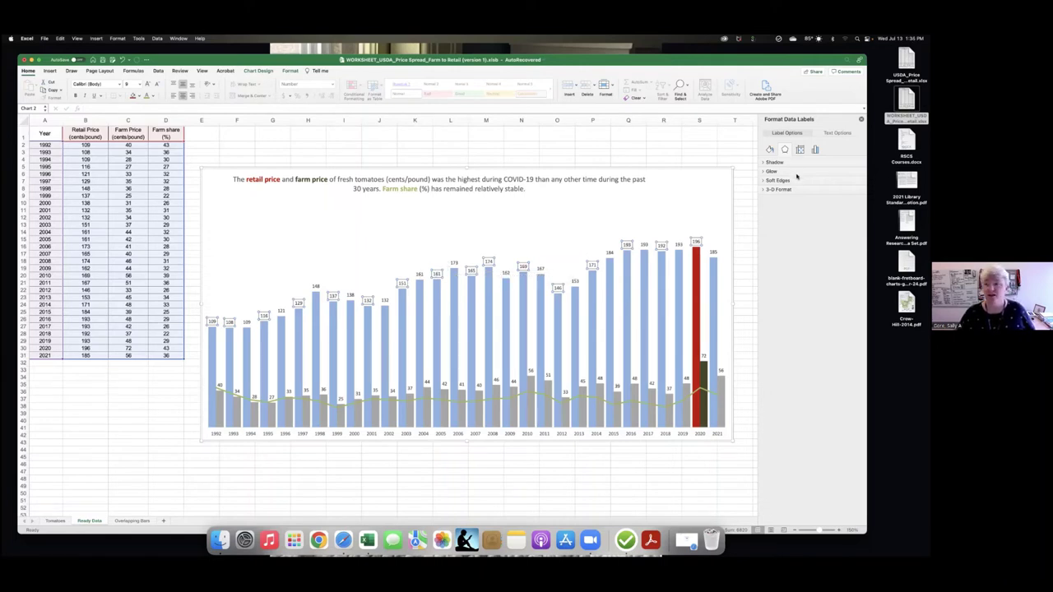
{"action": "left_click", "coordinate": [791, 133]}
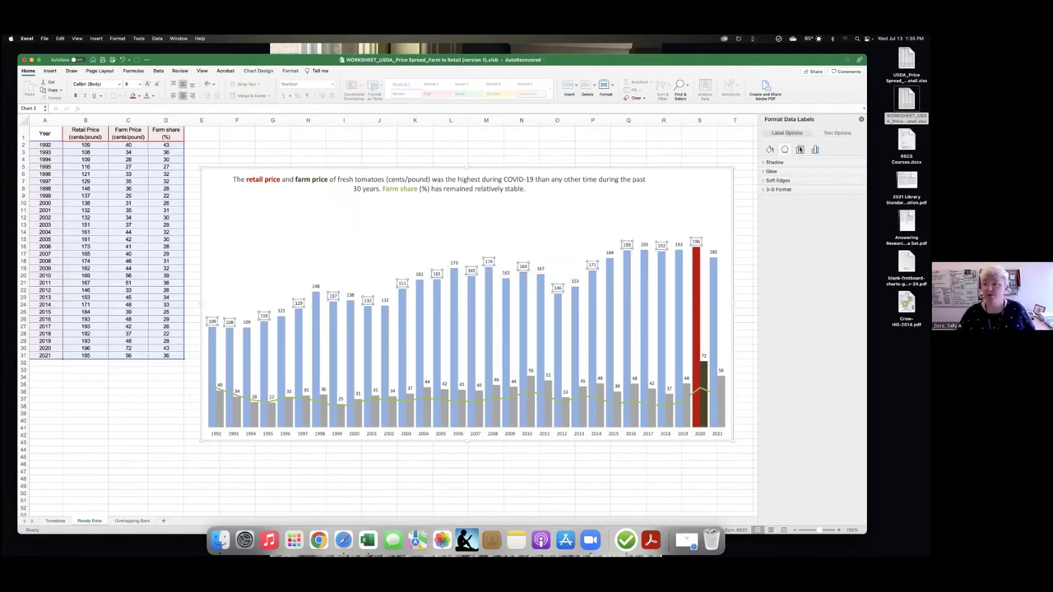
{"action": "left_click", "coordinate": [815, 149]}
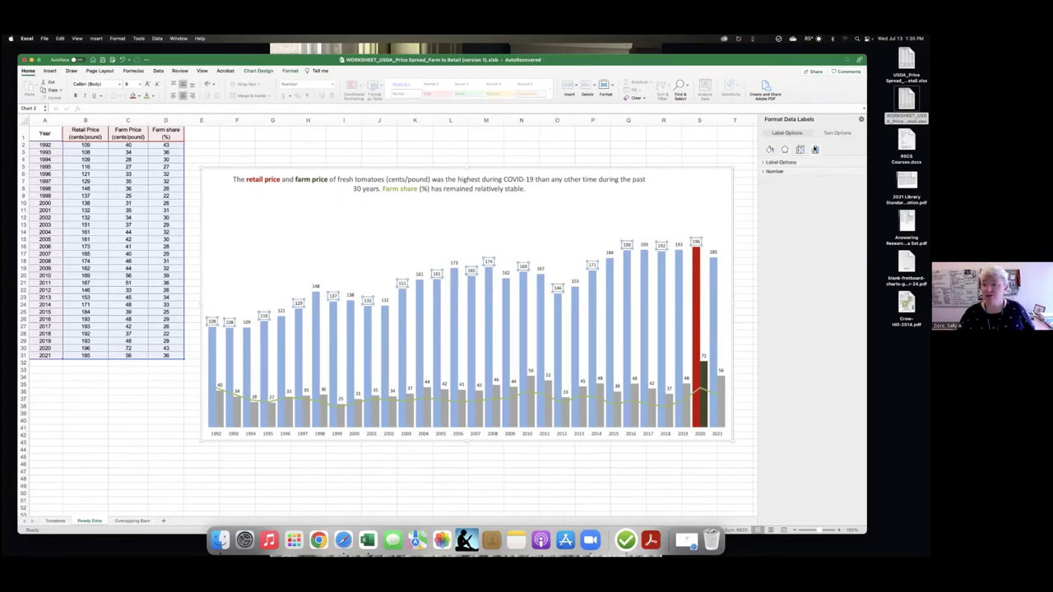
{"action": "left_click", "coordinate": [770, 149]}
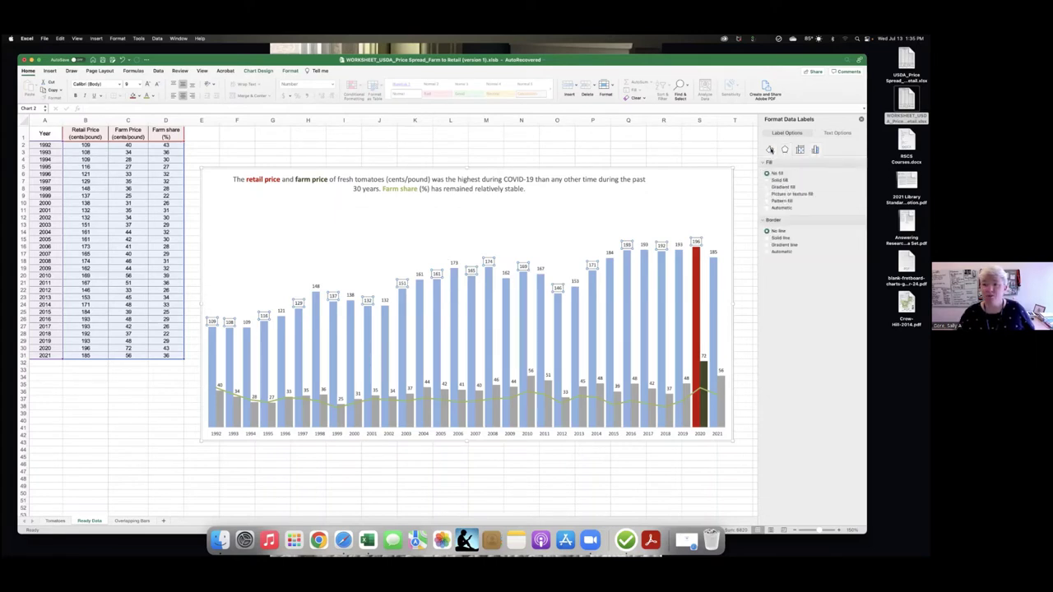
{"action": "left_click", "coordinate": [785, 150]}
{"action": "left_click", "coordinate": [814, 150]}
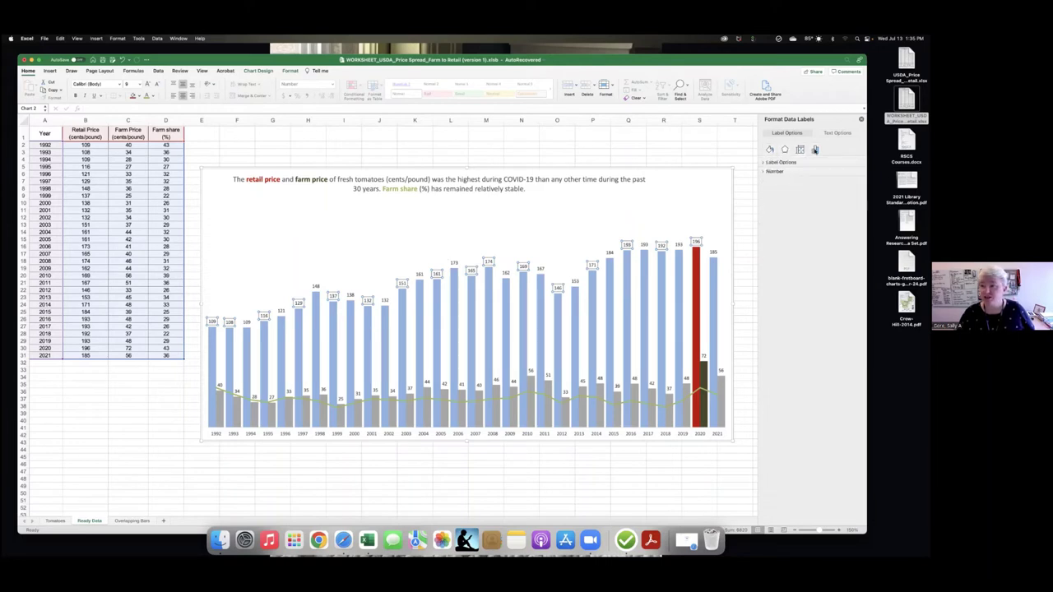
{"action": "left_click", "coordinate": [766, 162]}
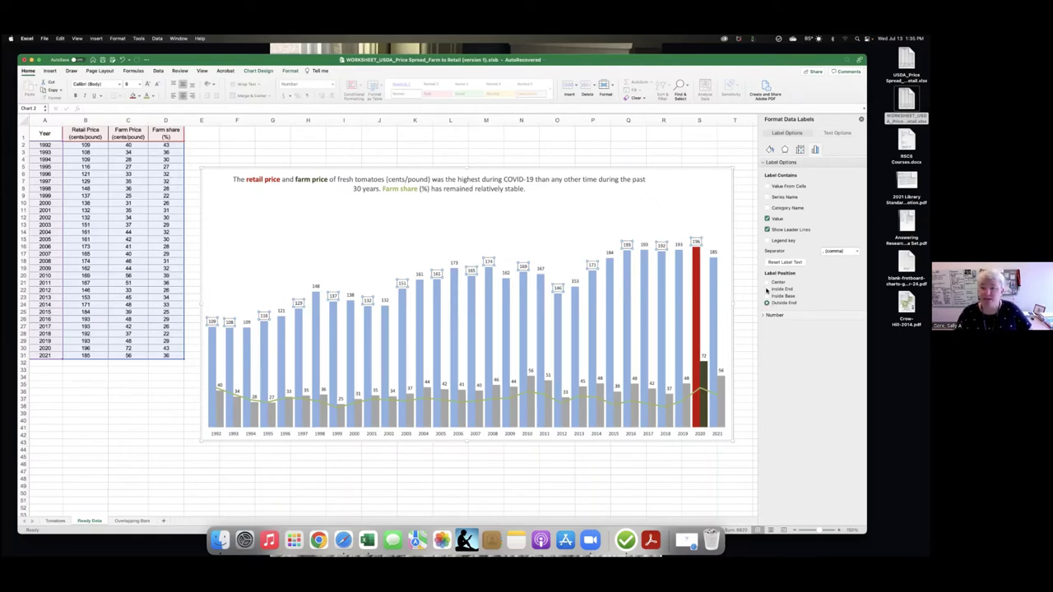
{"action": "left_click", "coordinate": [766, 289]}
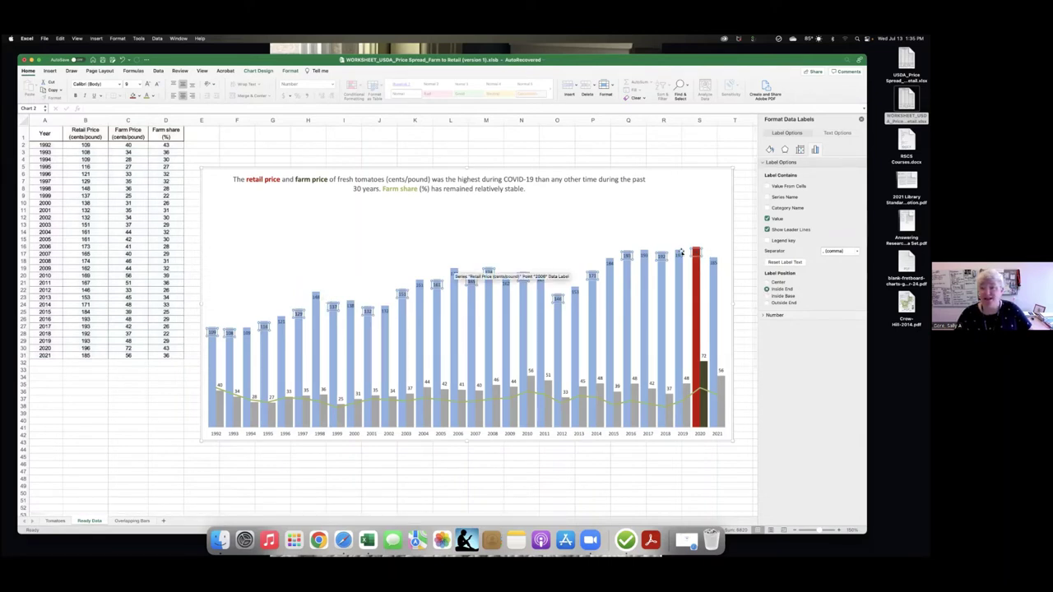
Change the font color of the 2020 retail price data label to white so it reads against the red bar.
{"action": "left_click", "coordinate": [696, 252]}
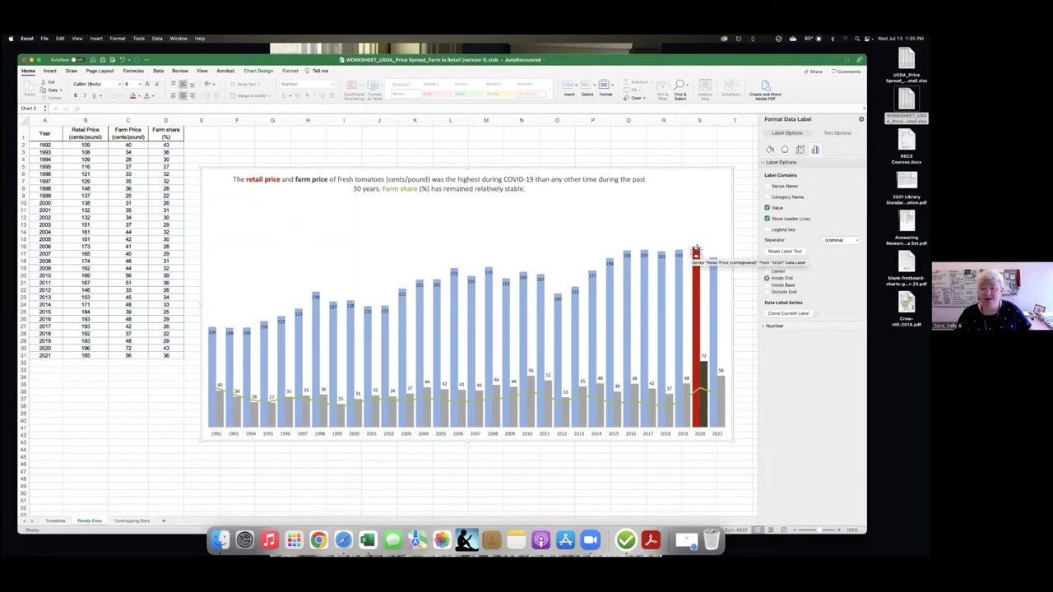
{"action": "left_click", "coordinate": [152, 97]}
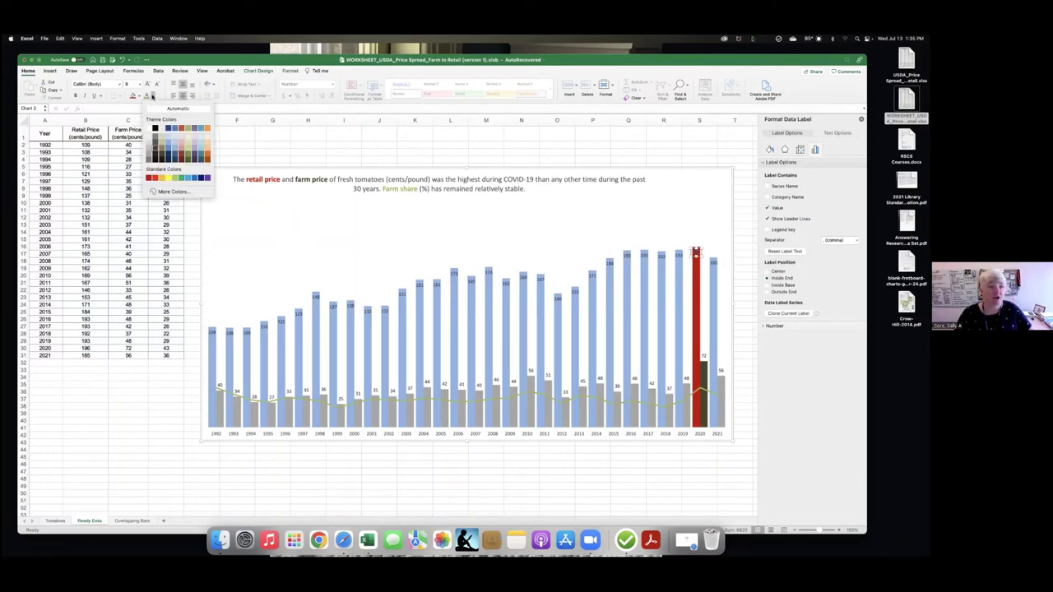
{"action": "left_click", "coordinate": [153, 128]}
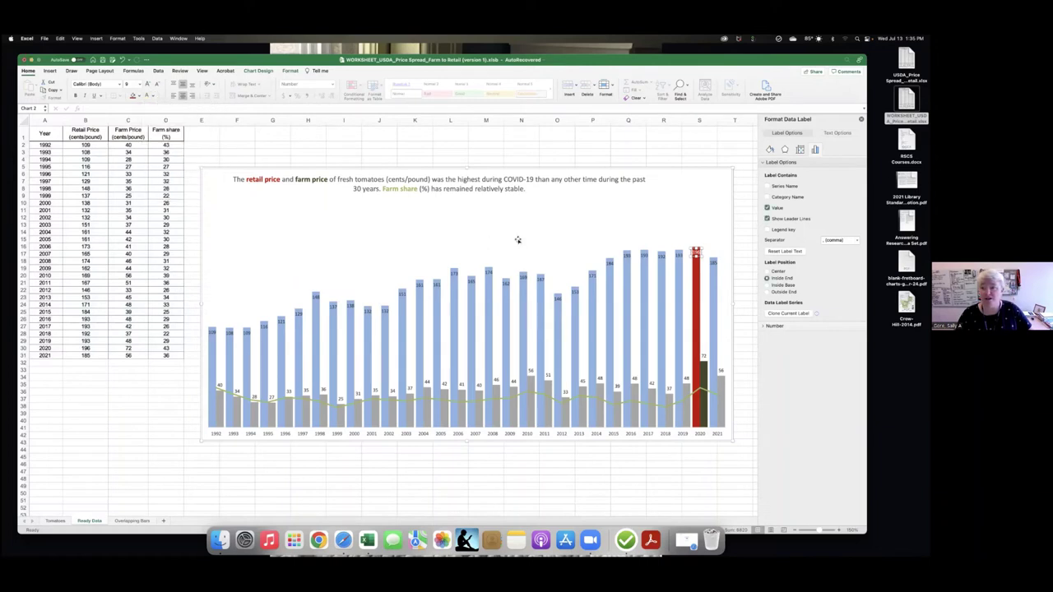
Set the farm price data labels to Inside End and make the 2020 farm price label white.
{"action": "left_click", "coordinate": [689, 376]}
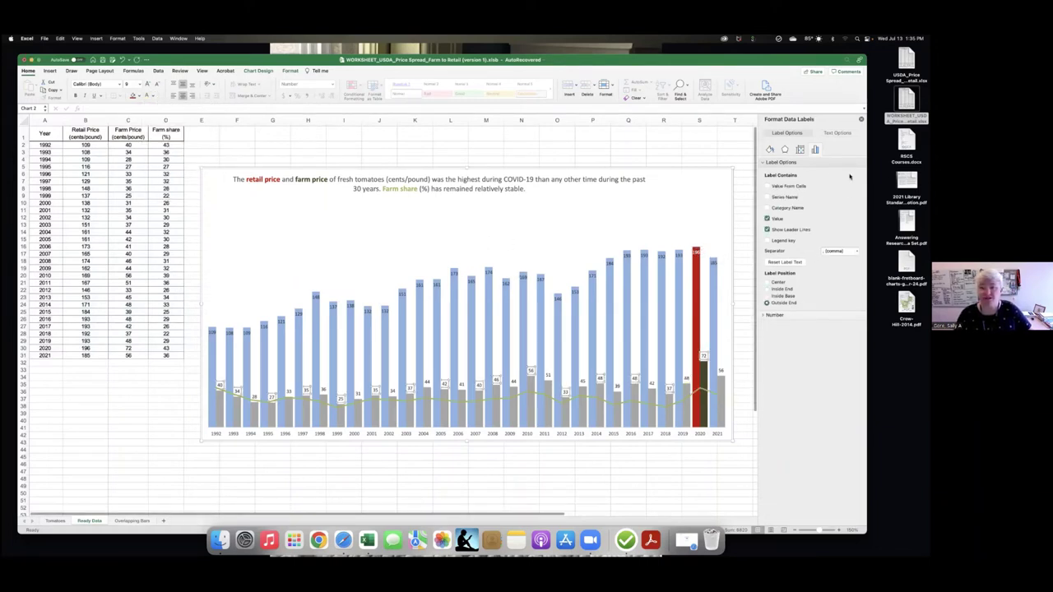
{"action": "left_click", "coordinate": [767, 290]}
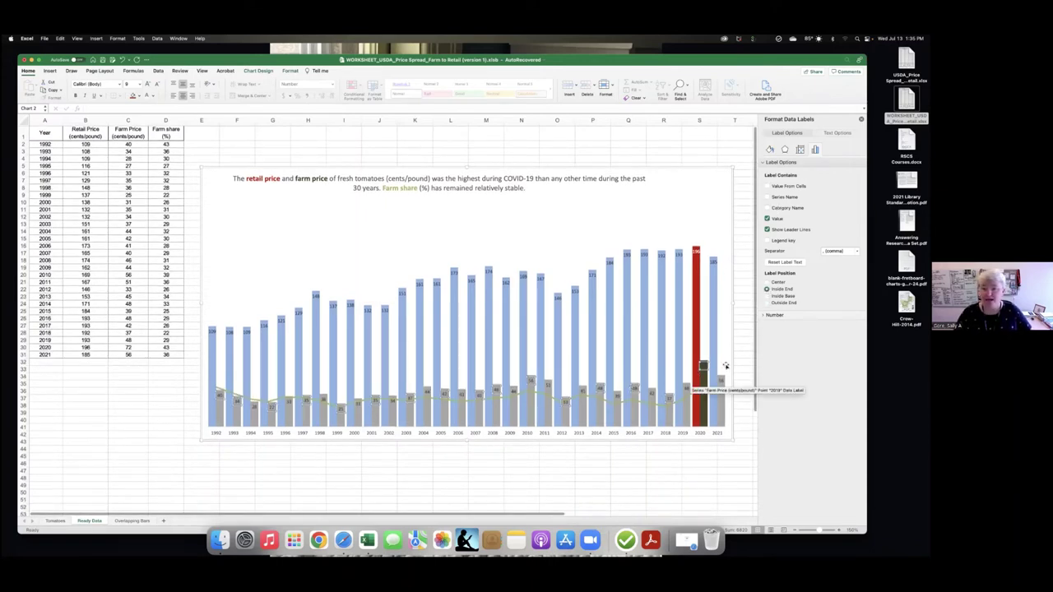
{"action": "left_click", "coordinate": [702, 365]}
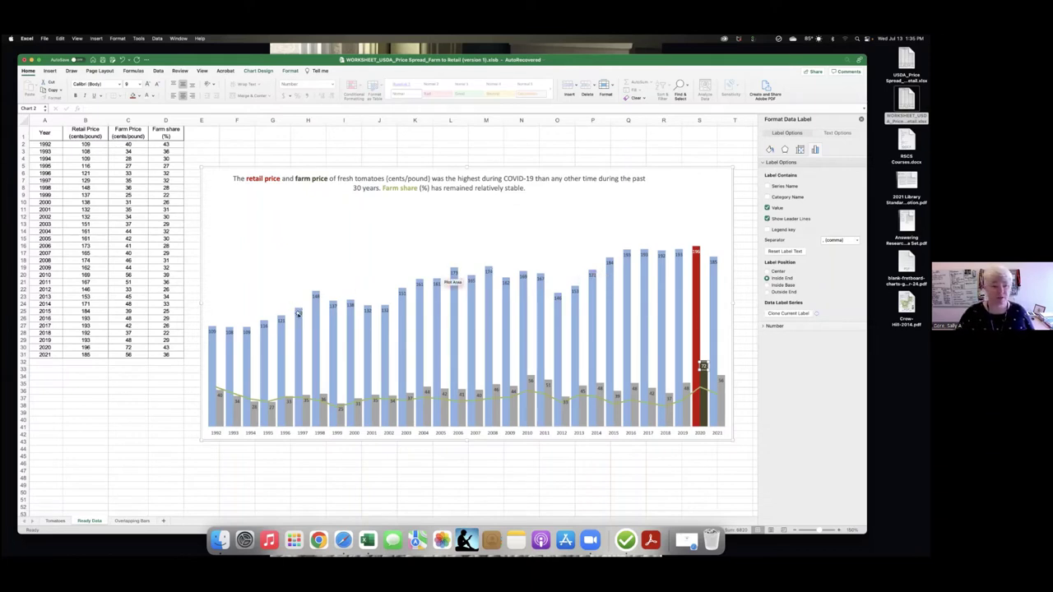
{"action": "left_click", "coordinate": [453, 280]}
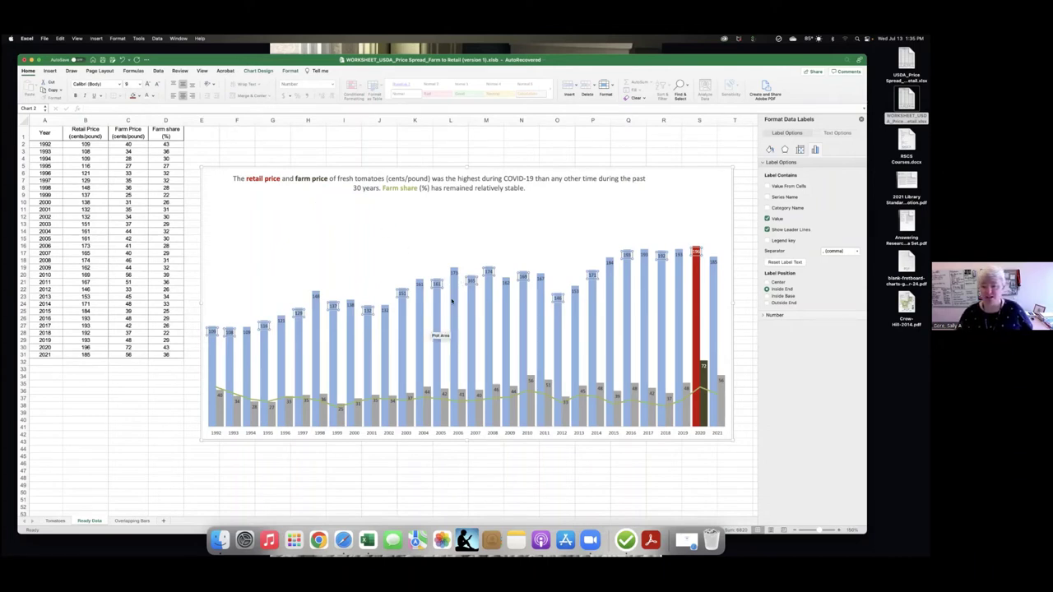
Add a data label to only the 2021 point at the end of the farm share line.
{"action": "left_click", "coordinate": [717, 396]}
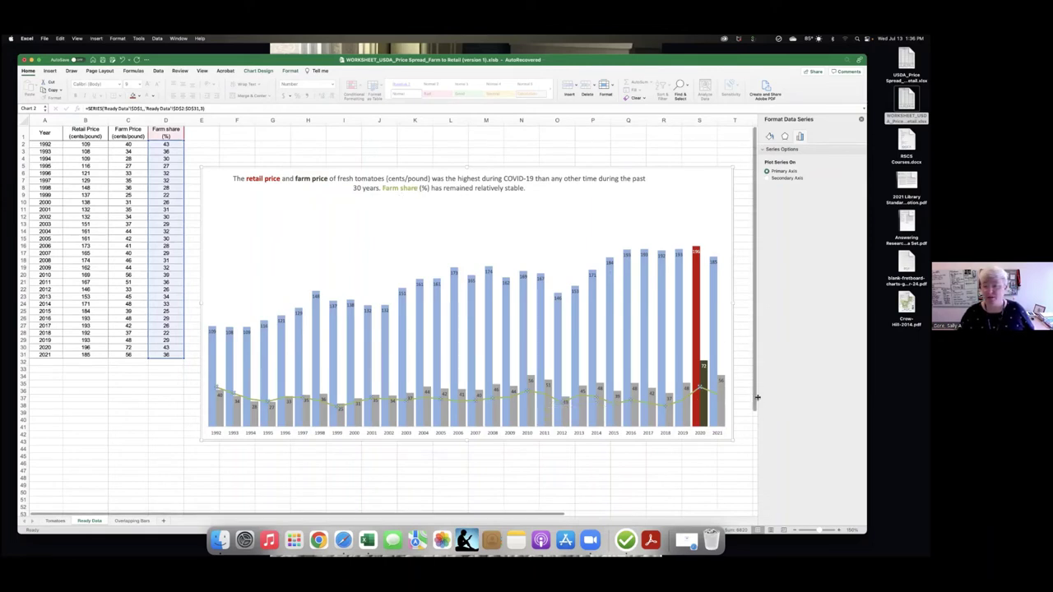
{"action": "left_click", "coordinate": [715, 396]}
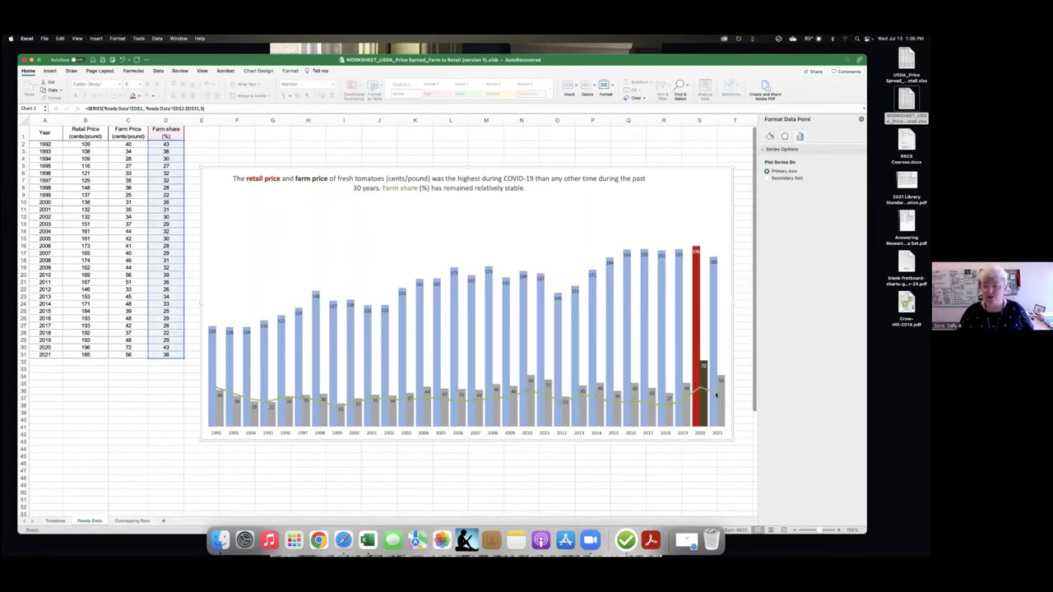
{"action": "left_click", "coordinate": [725, 383]}
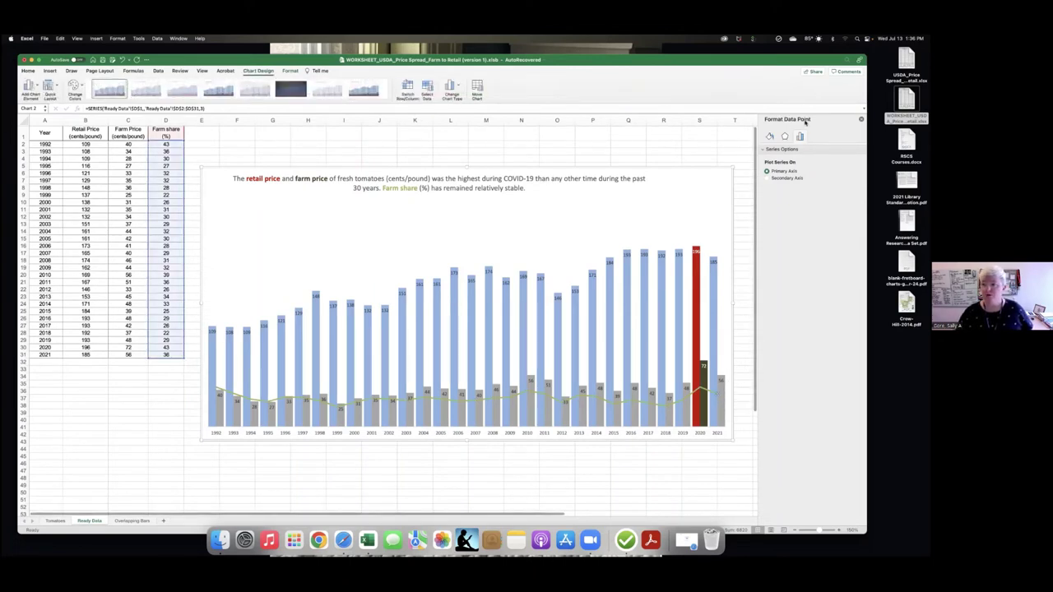
{"action": "left_click", "coordinate": [784, 137]}
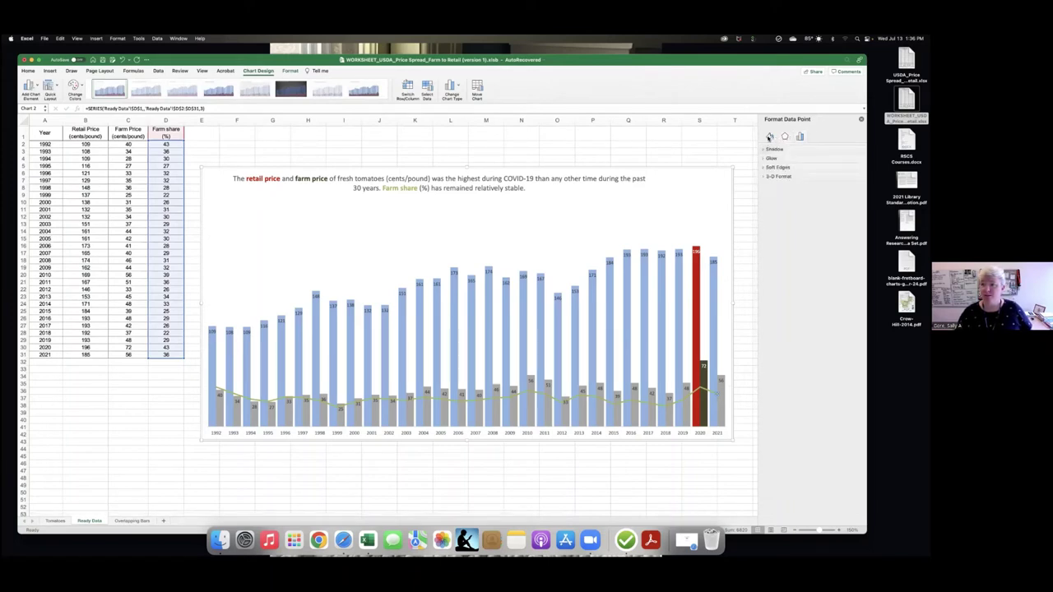
{"action": "left_click", "coordinate": [770, 137]}
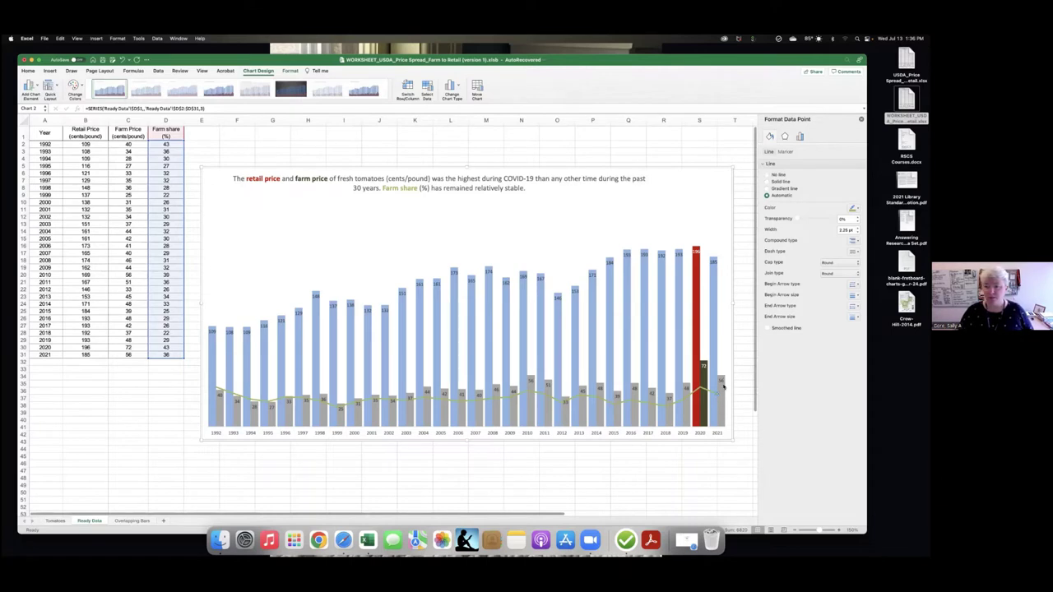
{"action": "mouse_move", "coordinate": [716, 395]}
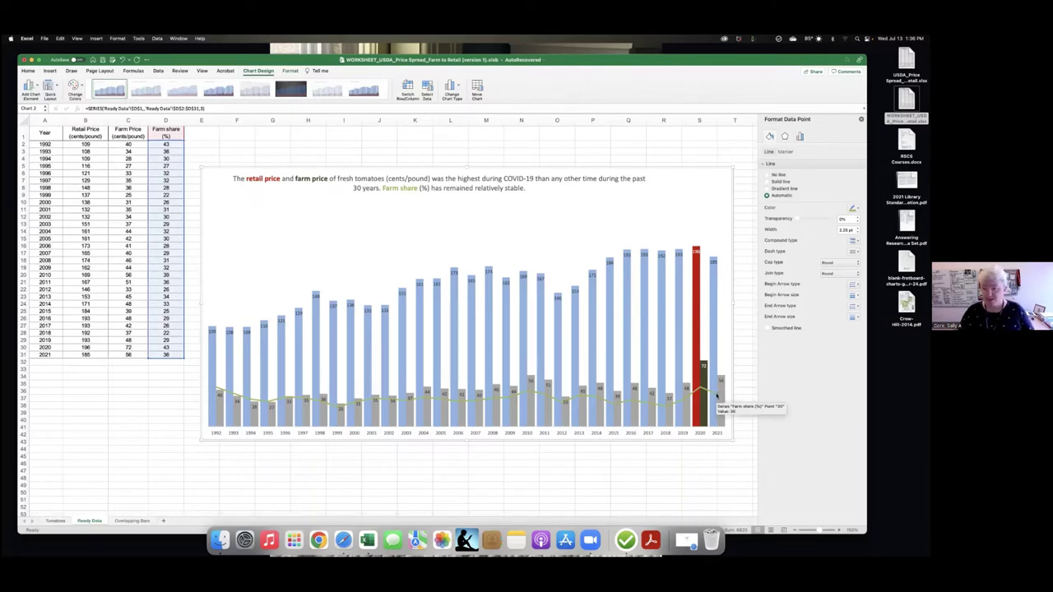
{"action": "right_click", "coordinate": [716, 394]}
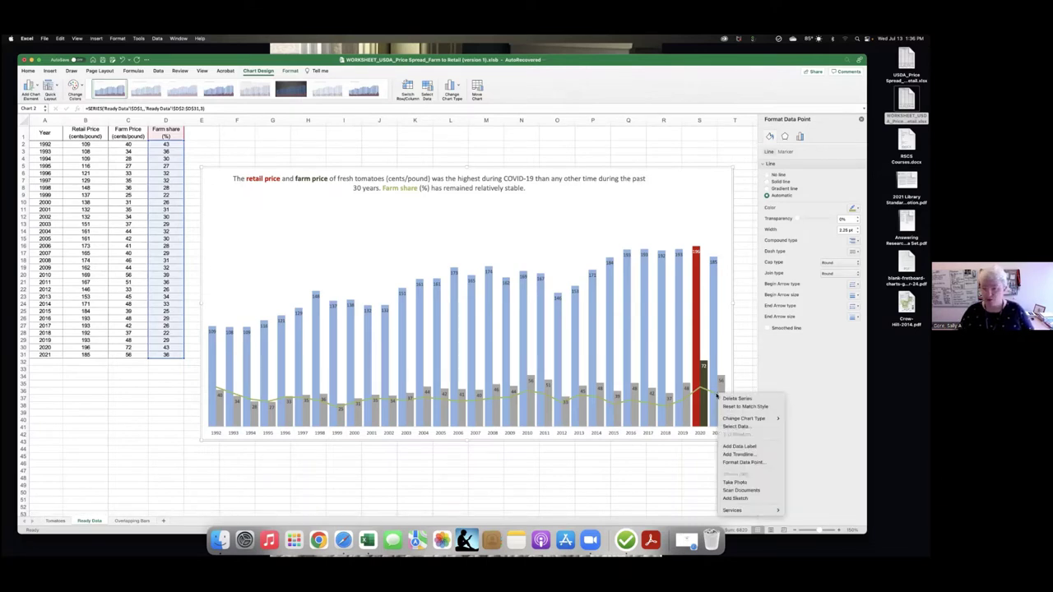
{"action": "left_click", "coordinate": [740, 447]}
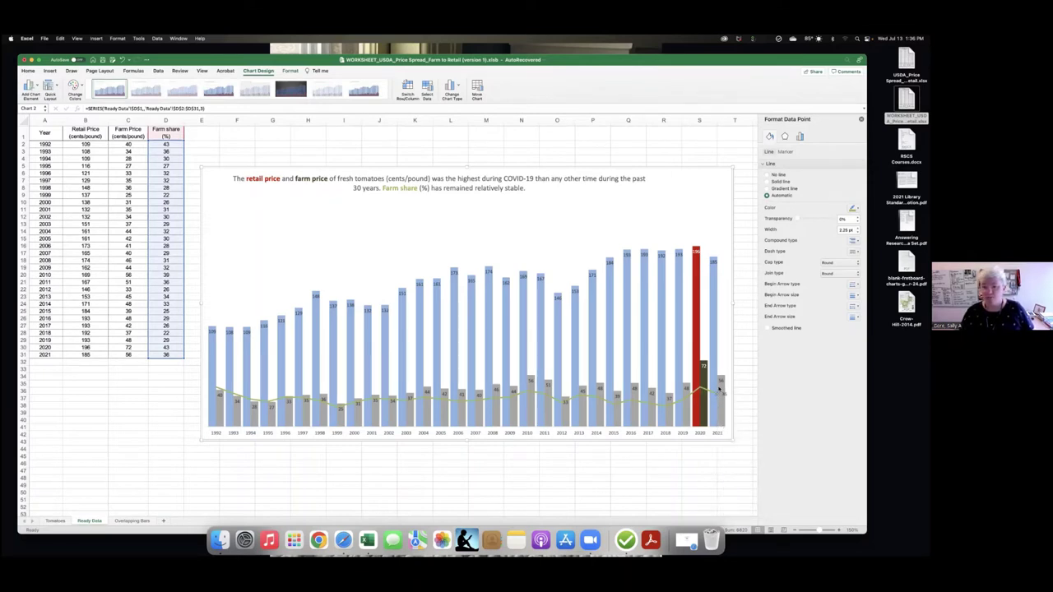
{"action": "mouse_move", "coordinate": [718, 395]}
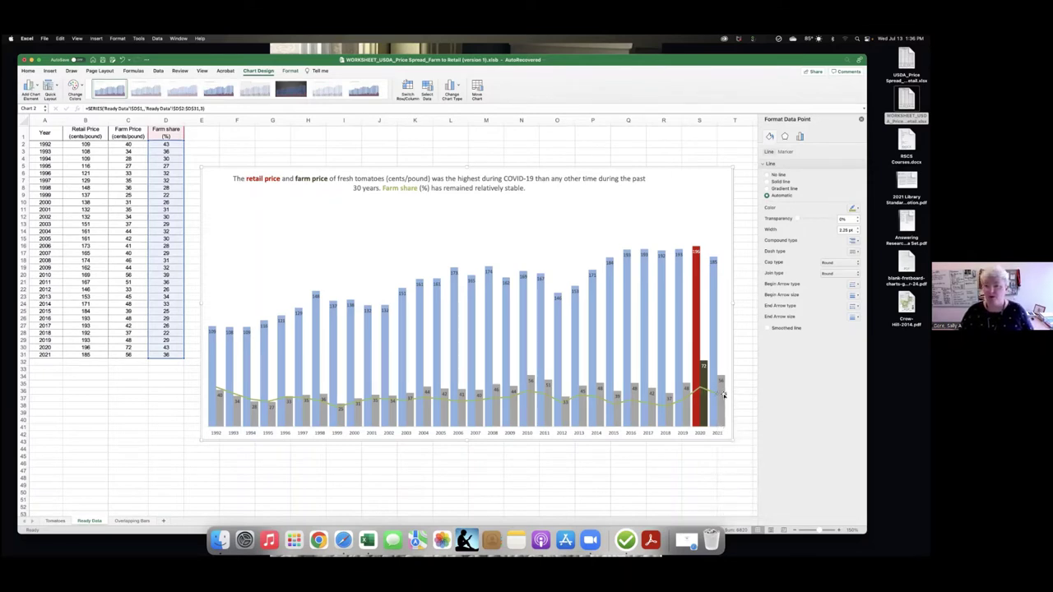
{"action": "left_click", "coordinate": [723, 395]}
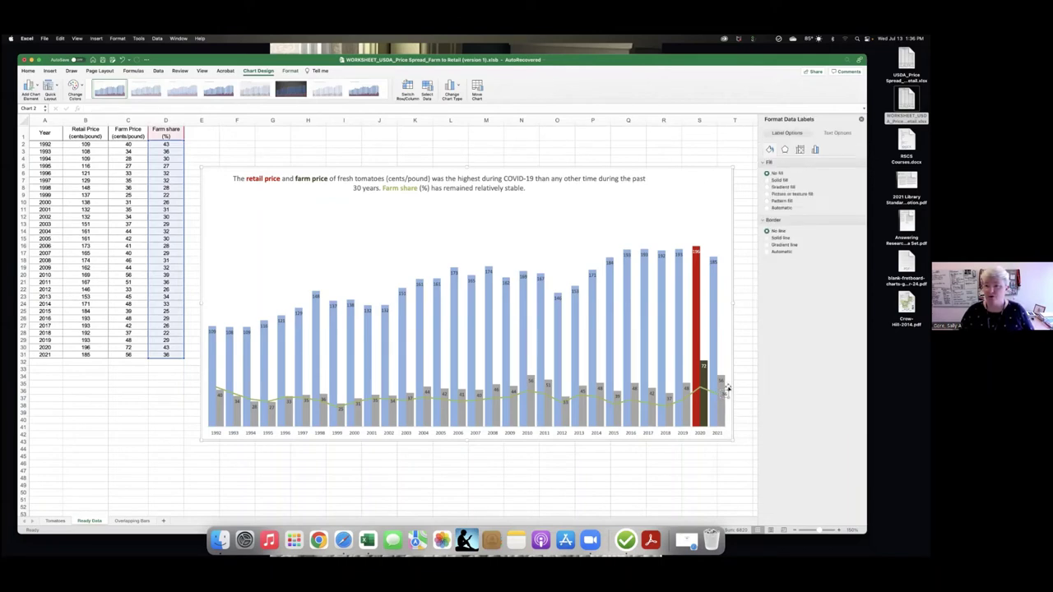
{"action": "mouse_move", "coordinate": [725, 394]}
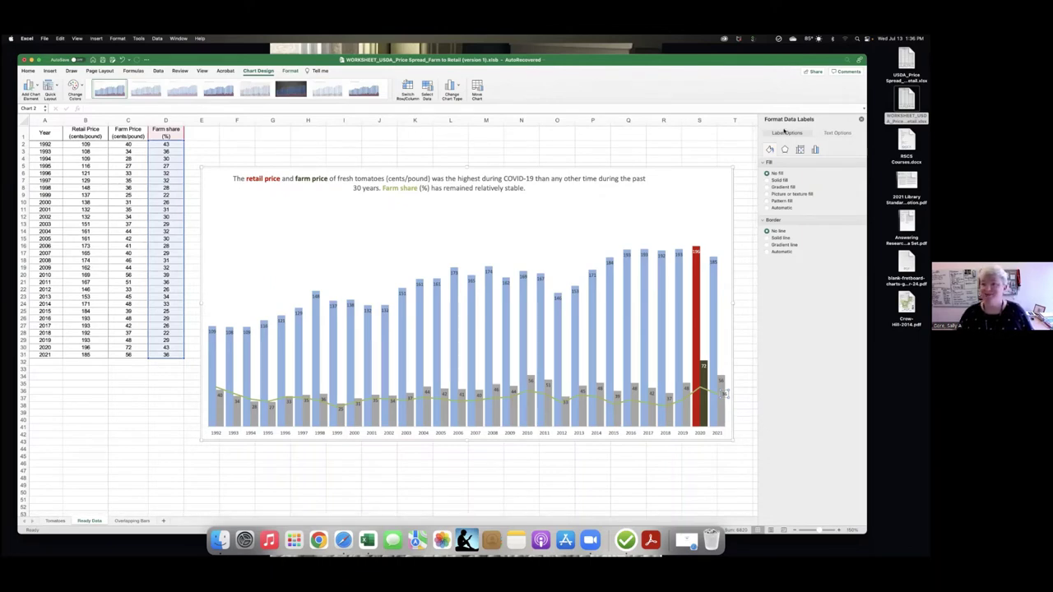
{"action": "left_click", "coordinate": [832, 133]}
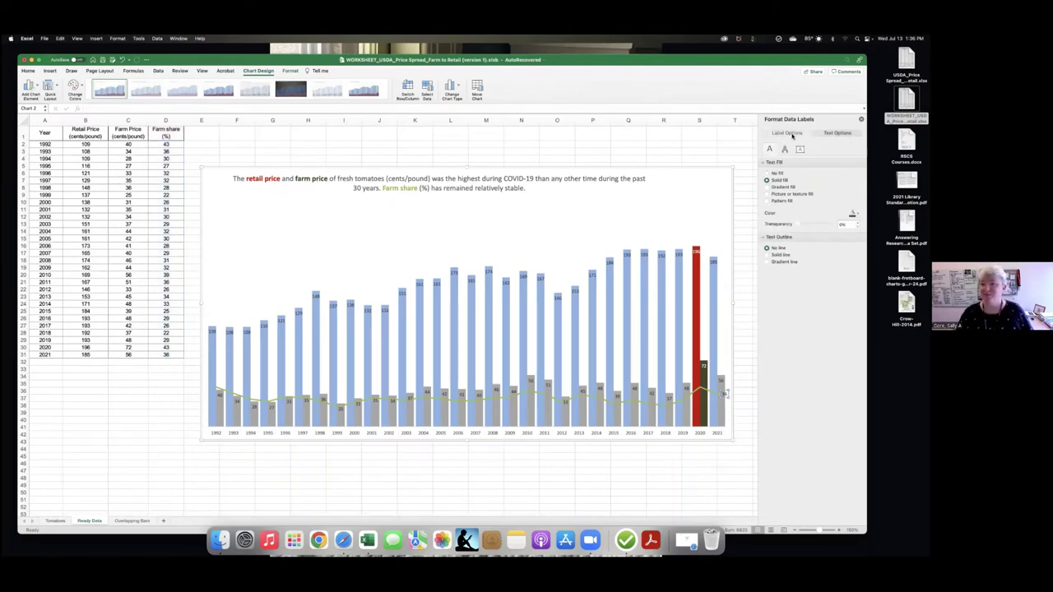
{"action": "left_click", "coordinate": [790, 134]}
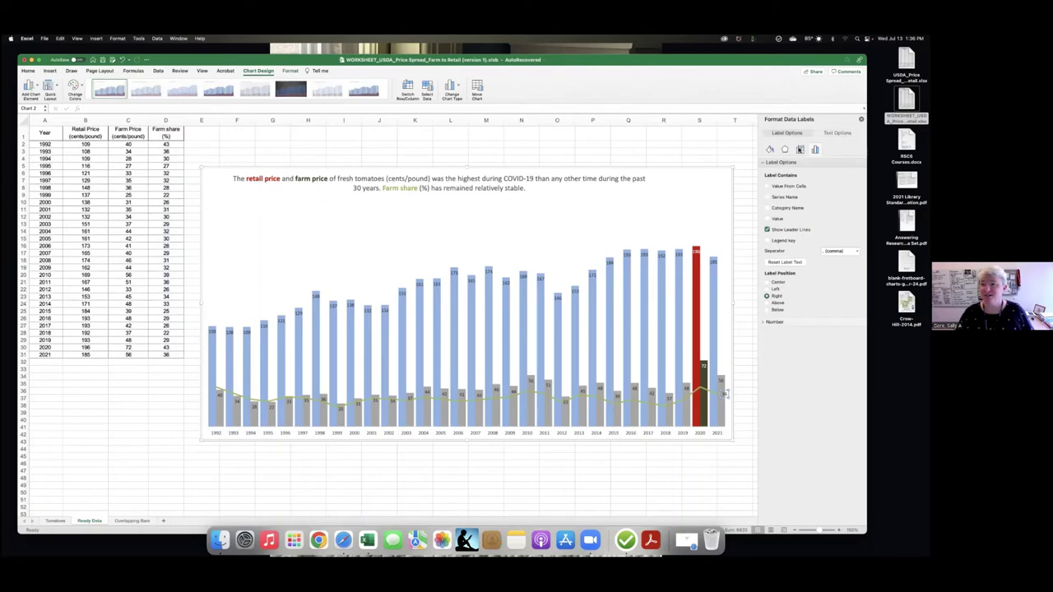
{"action": "left_click", "coordinate": [800, 149]}
{"action": "left_click", "coordinate": [816, 150]}
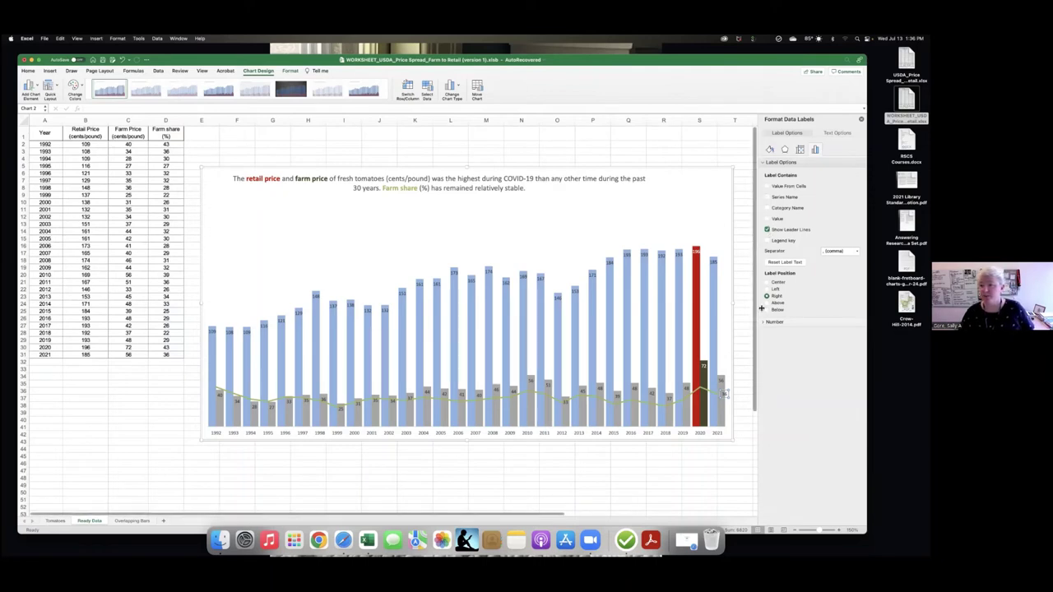
{"action": "left_click", "coordinate": [767, 198]}
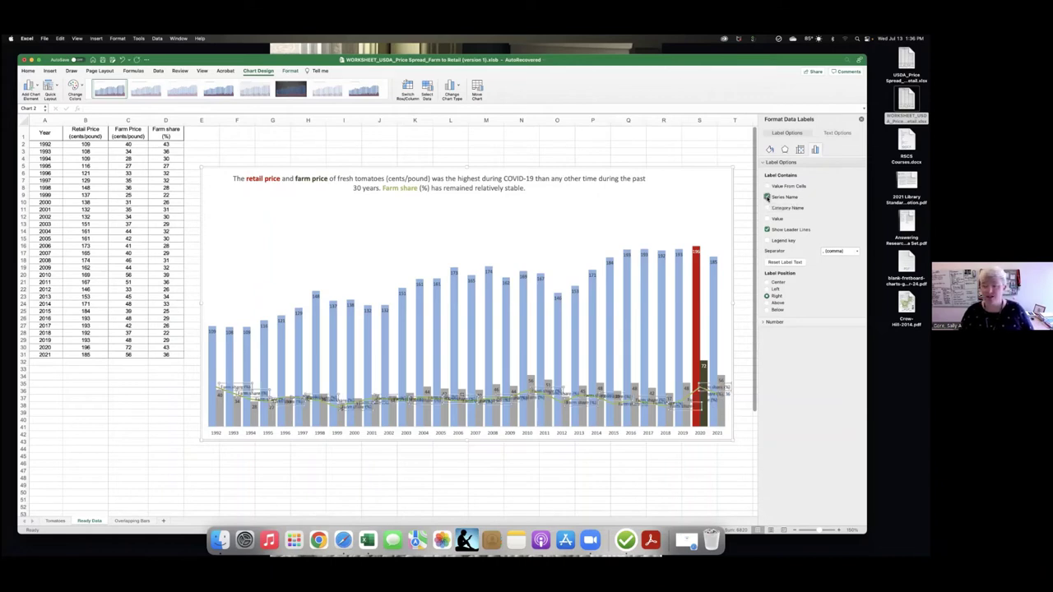
{"action": "left_click", "coordinate": [766, 198]}
Make the 2021 farm share label show only the series name, without the value or leader lines.
{"action": "scroll", "coordinate": [723, 394], "scroll_direction": "up", "scroll_amount": 1}
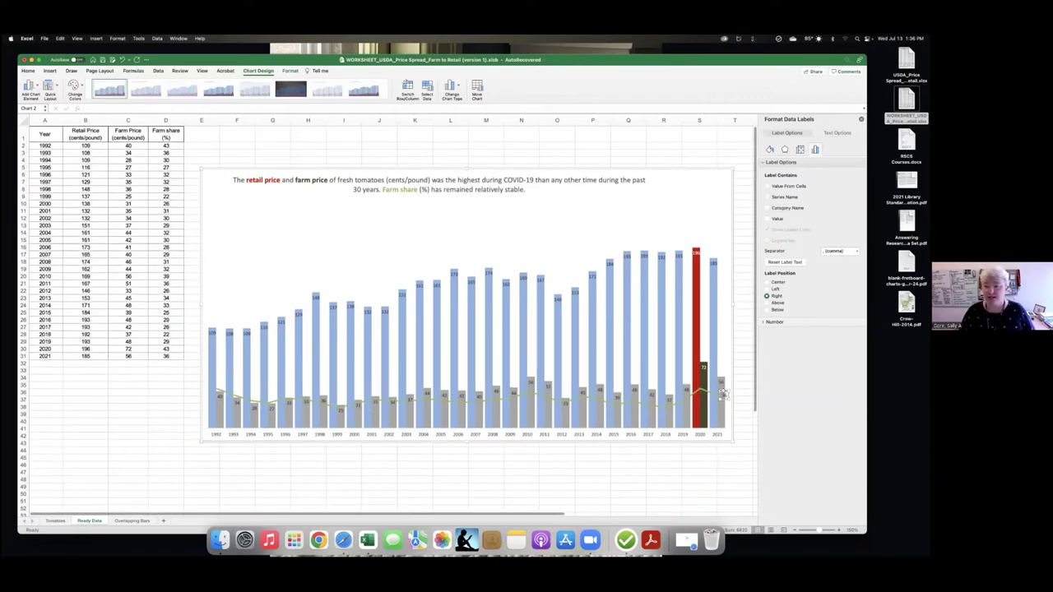
{"action": "left_click", "coordinate": [817, 149]}
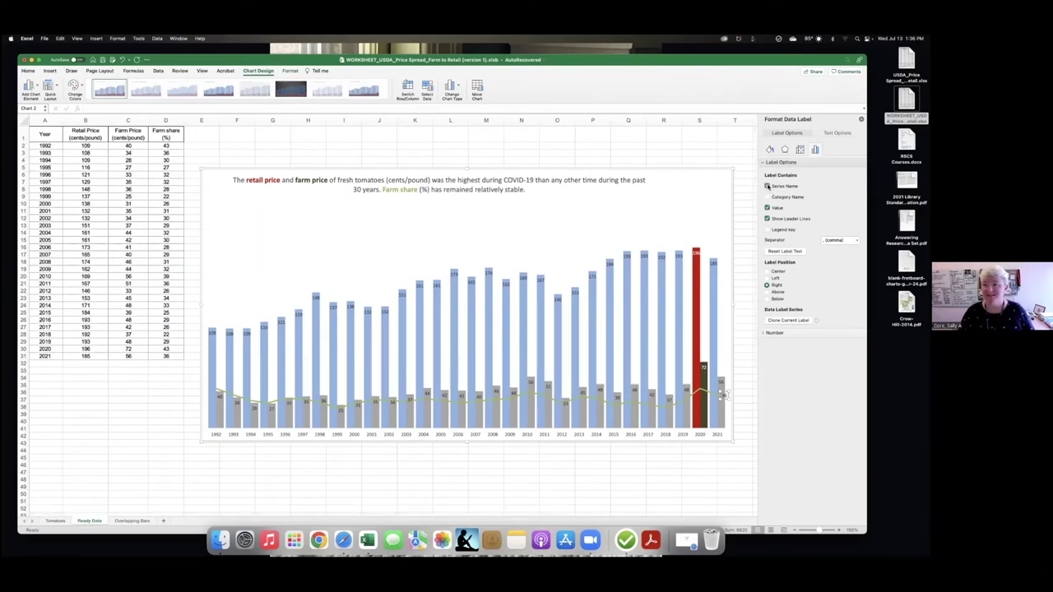
{"action": "left_click", "coordinate": [767, 187]}
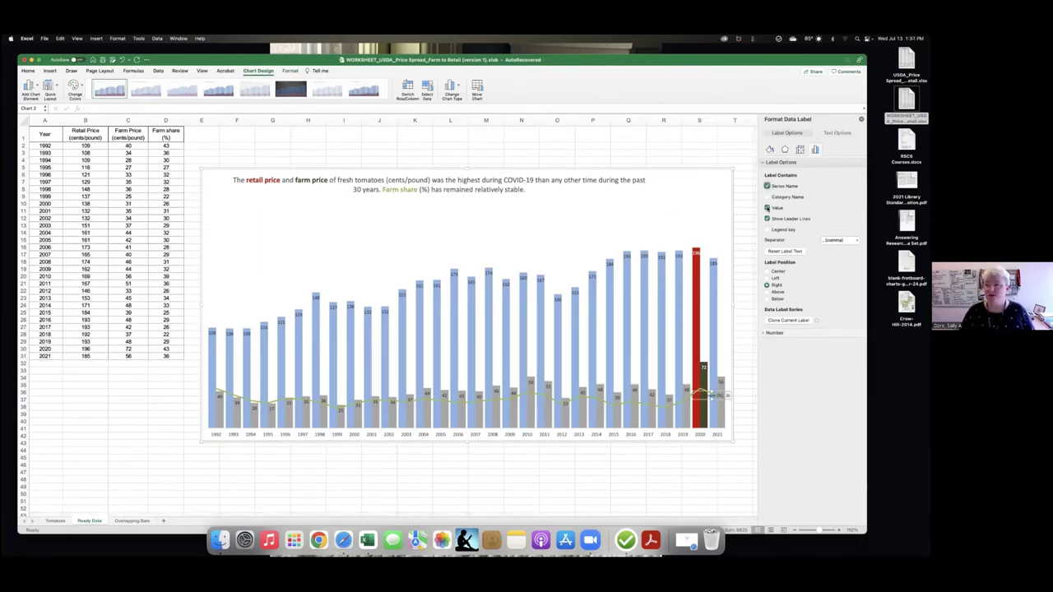
{"action": "left_click", "coordinate": [767, 208]}
{"action": "left_click", "coordinate": [766, 218]}
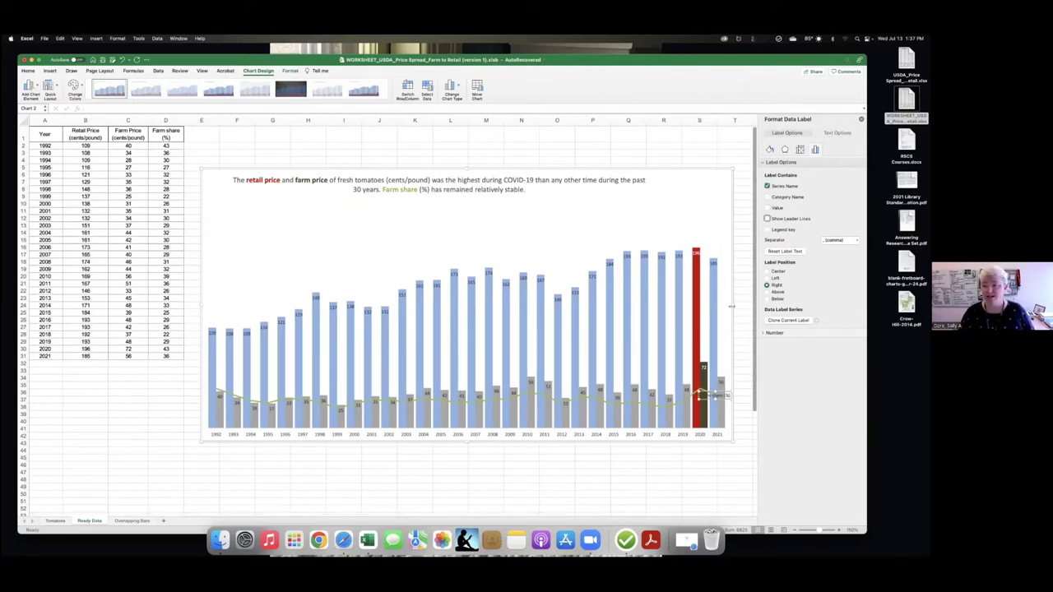
Widen the chart slightly to the right and narrow its plot area to make room for the Farm share (%) label.
{"action": "left_click_drag", "start_coordinate": [732, 306], "coordinate": [743, 306]}
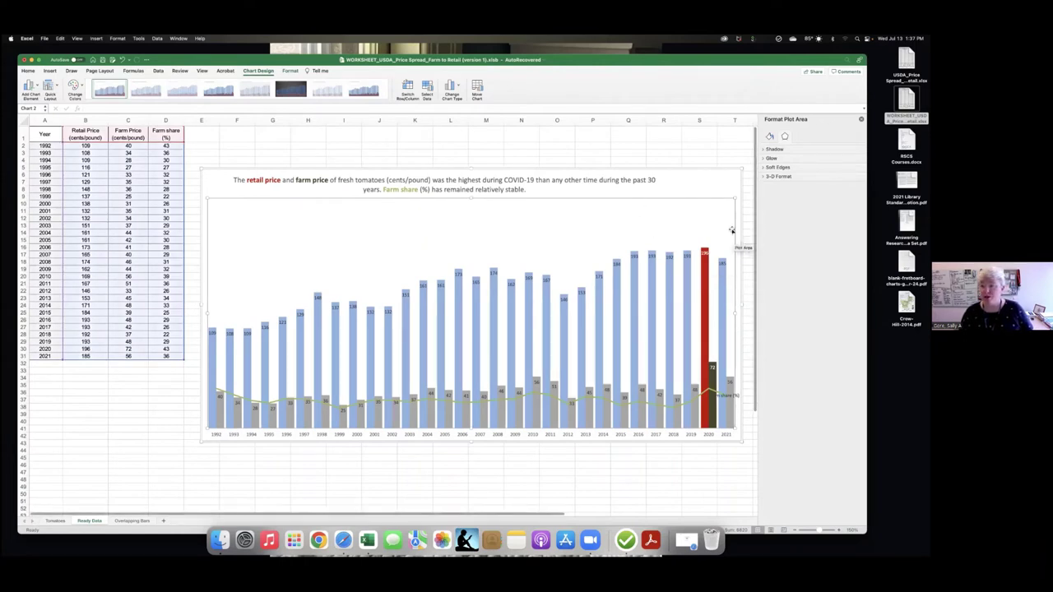
{"action": "left_click_drag", "start_coordinate": [741, 313], "coordinate": [700, 313]}
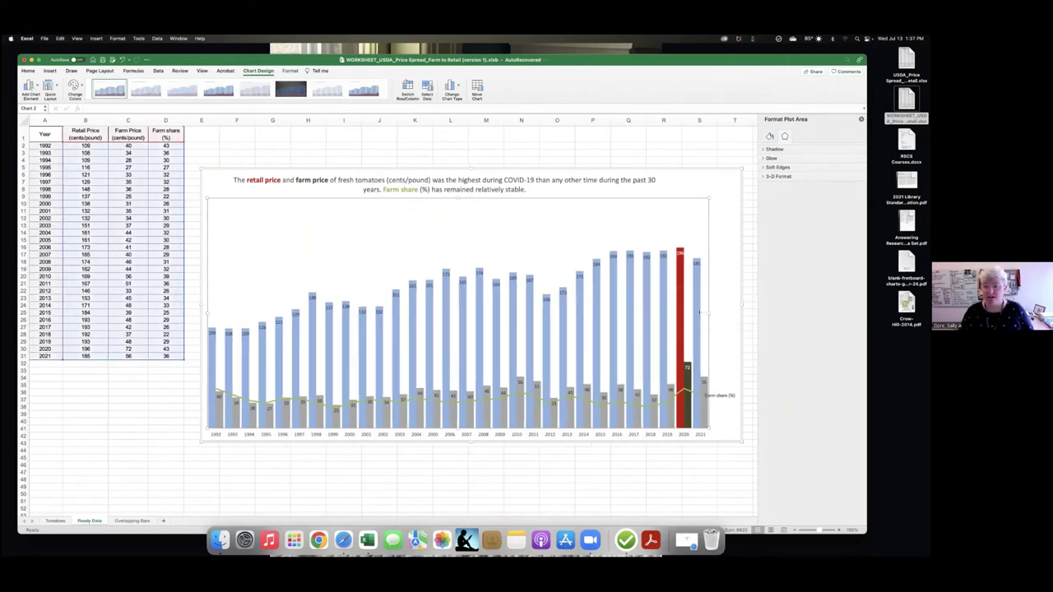
{"action": "left_click", "coordinate": [725, 368]}
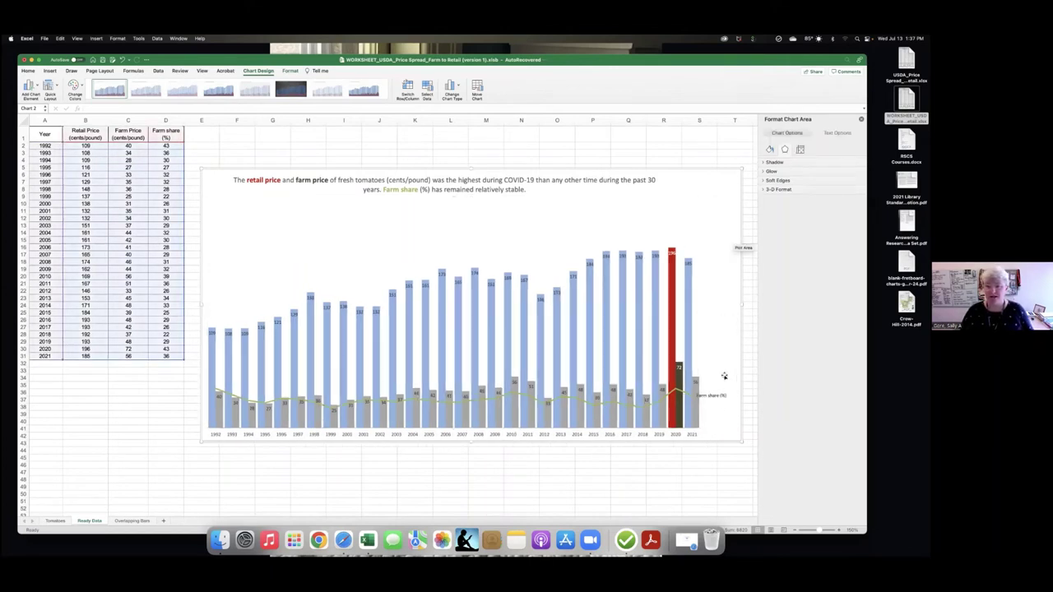
Fill the Farm share (%) label with the olive green theme color to match the farm share line.
{"action": "left_click", "coordinate": [709, 396]}
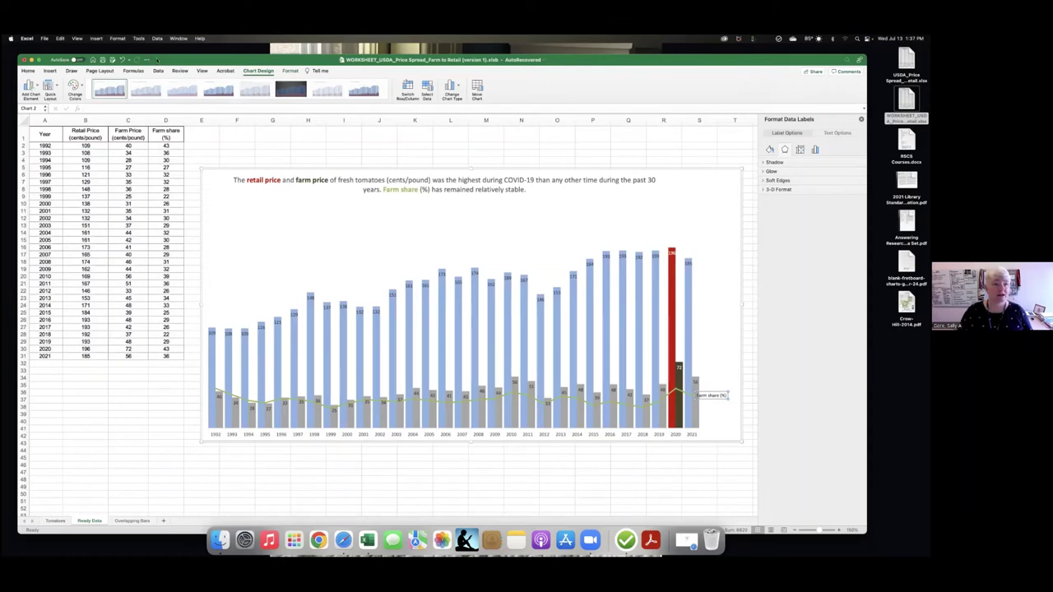
{"action": "left_click_drag", "start_coordinate": [148, 59], "coordinate": [176, 56]}
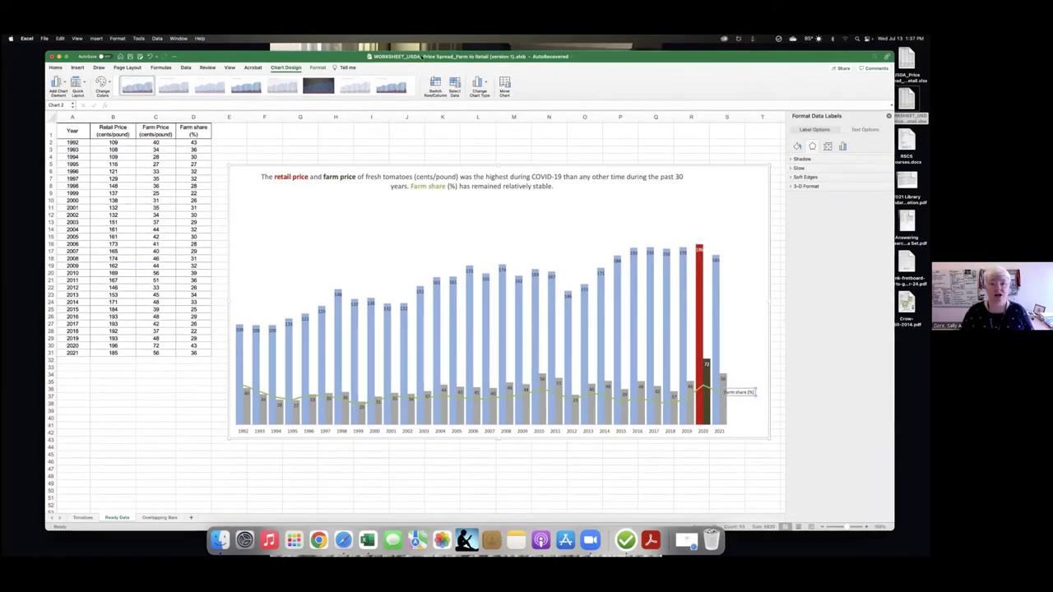
{"action": "left_click_drag", "start_coordinate": [569, 54], "coordinate": [576, 71]}
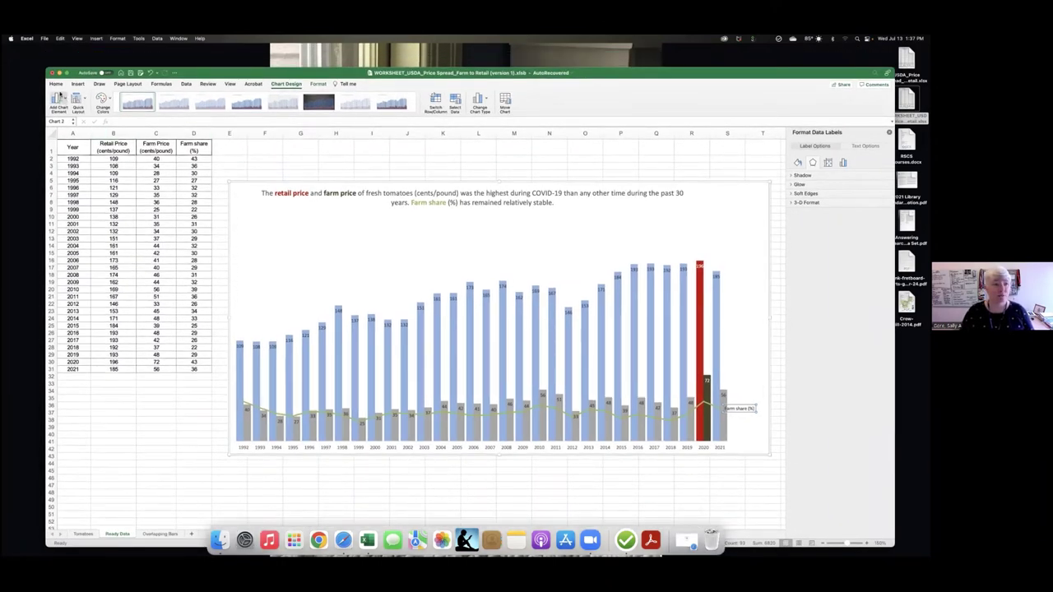
{"action": "left_click", "coordinate": [55, 84]}
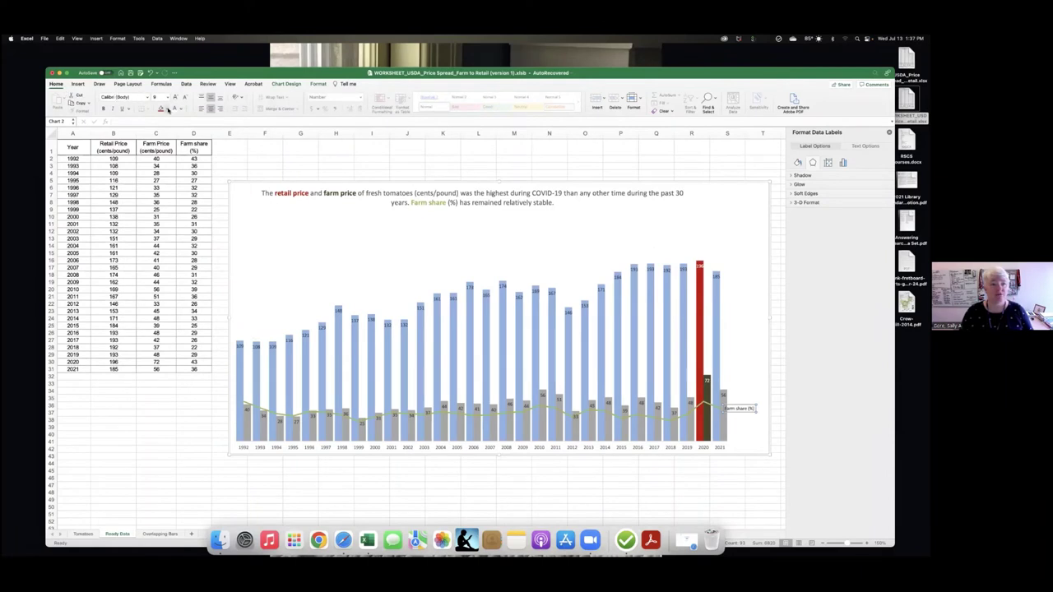
{"action": "left_click", "coordinate": [168, 110]}
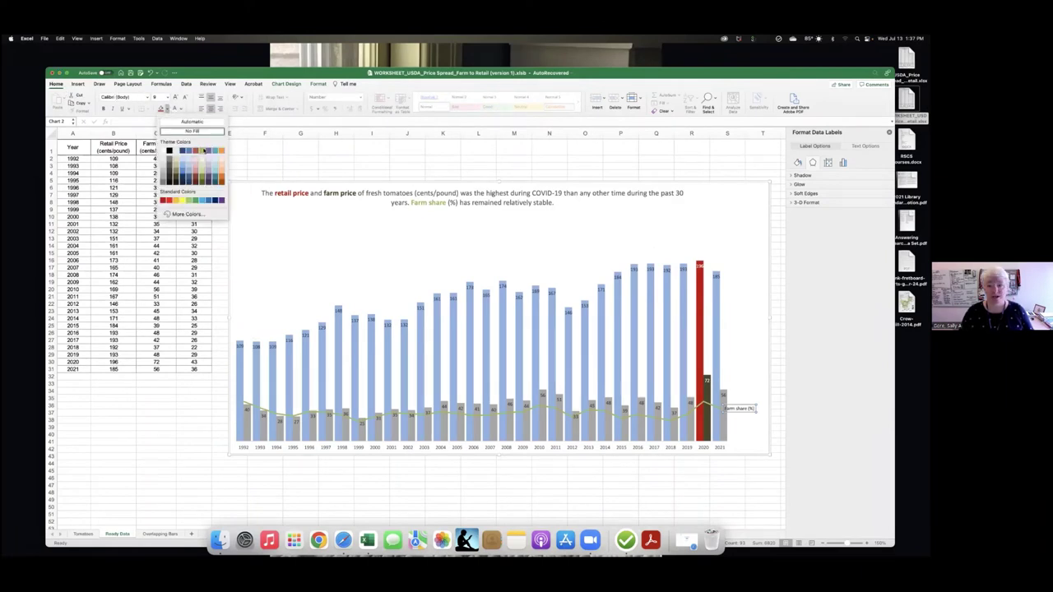
{"action": "left_click", "coordinate": [204, 151]}
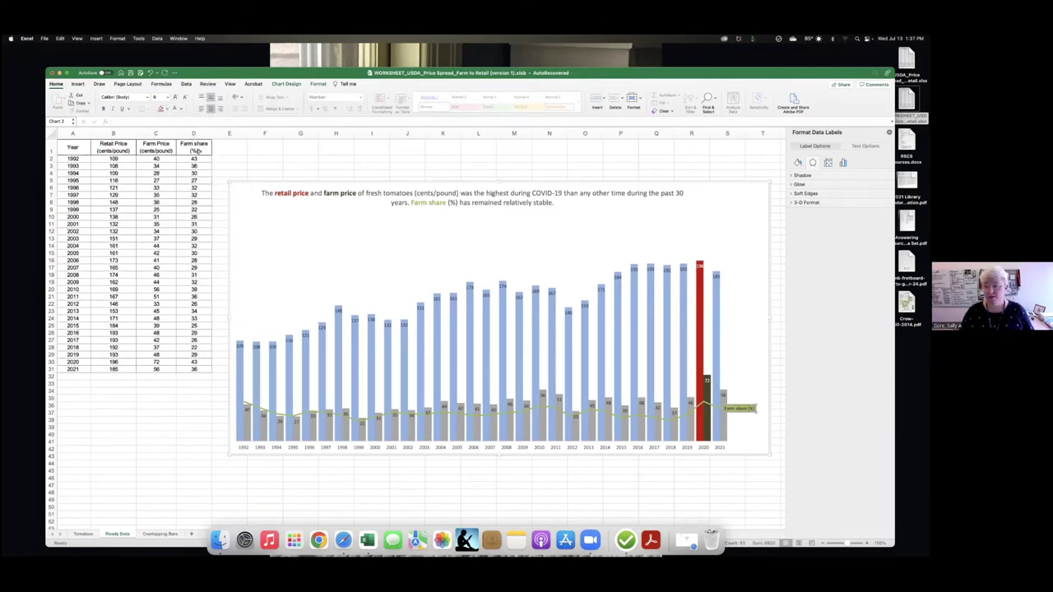
{"action": "left_click", "coordinate": [757, 355]}
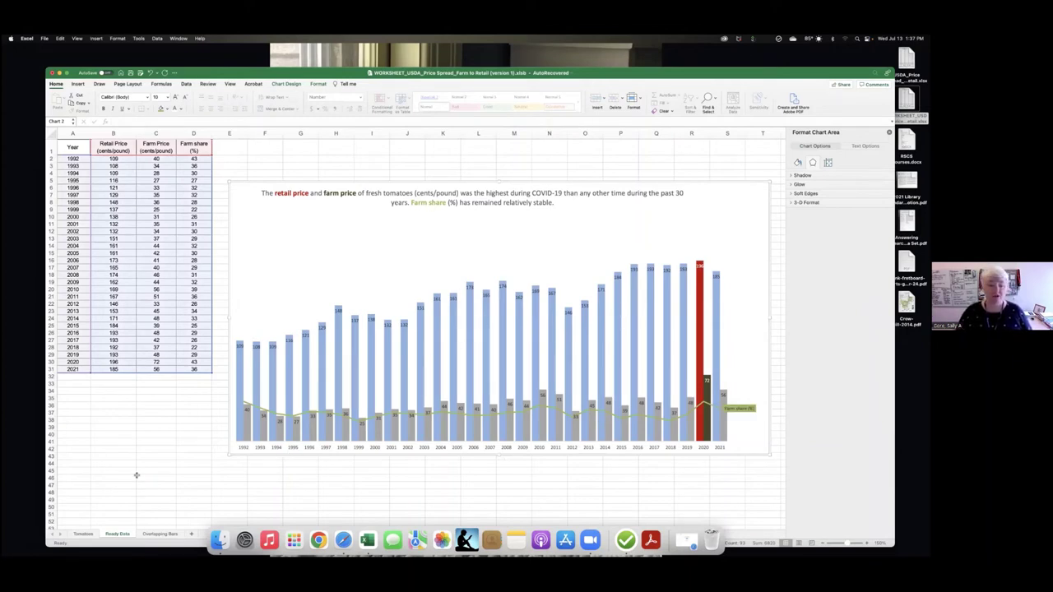
Examine the alternative chart on the Overlapping Bars sheet and return to the Ready Data sheet.
{"action": "left_click", "coordinate": [165, 534]}
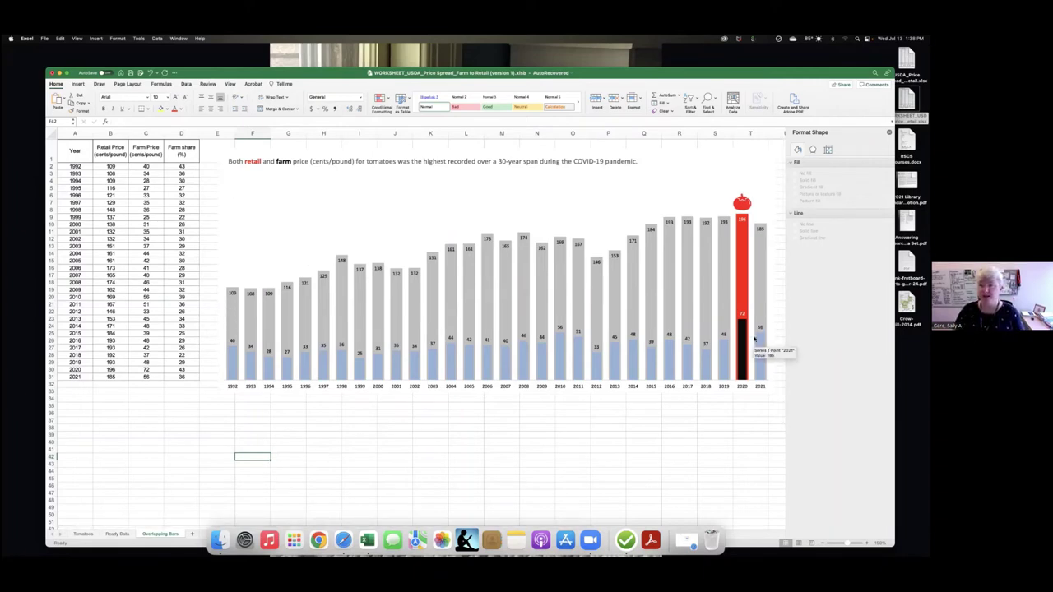
{"action": "left_click", "coordinate": [117, 534]}
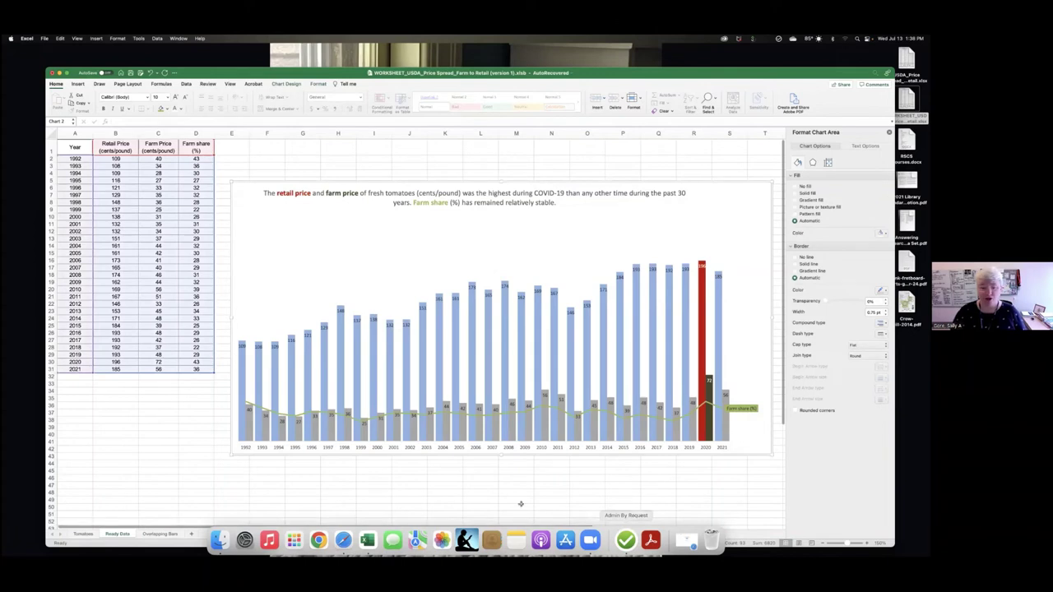
{"action": "left_click", "coordinate": [590, 539]}
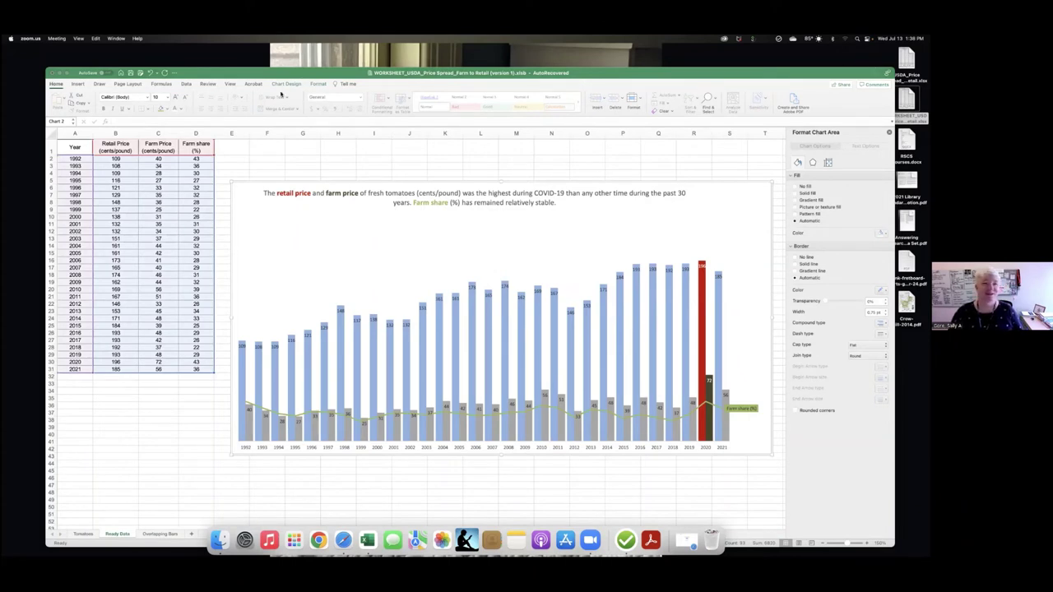
{"action": "left_click_drag", "start_coordinate": [280, 73], "coordinate": [243, 48]}
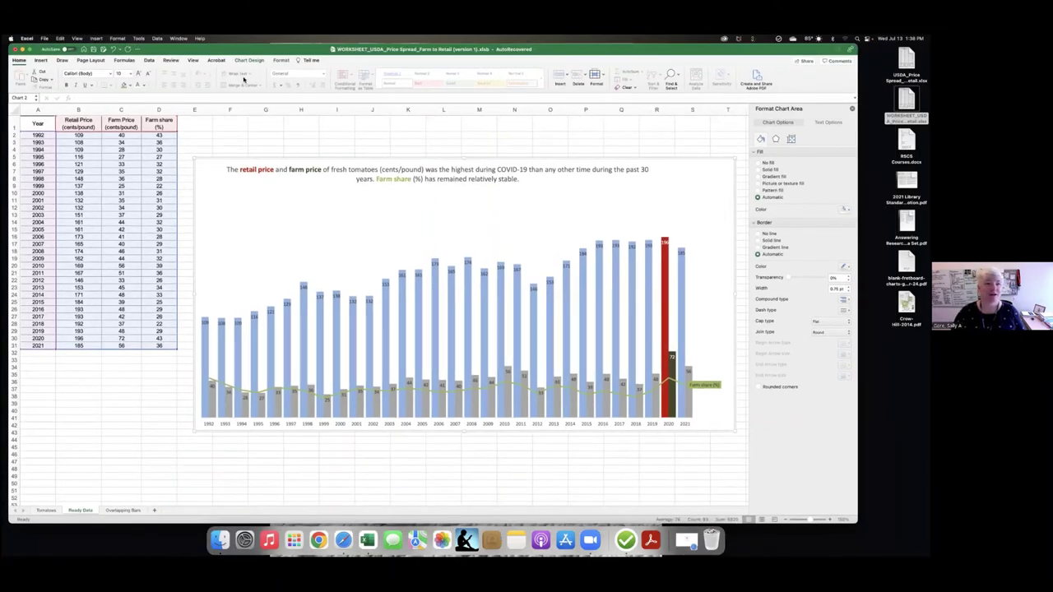